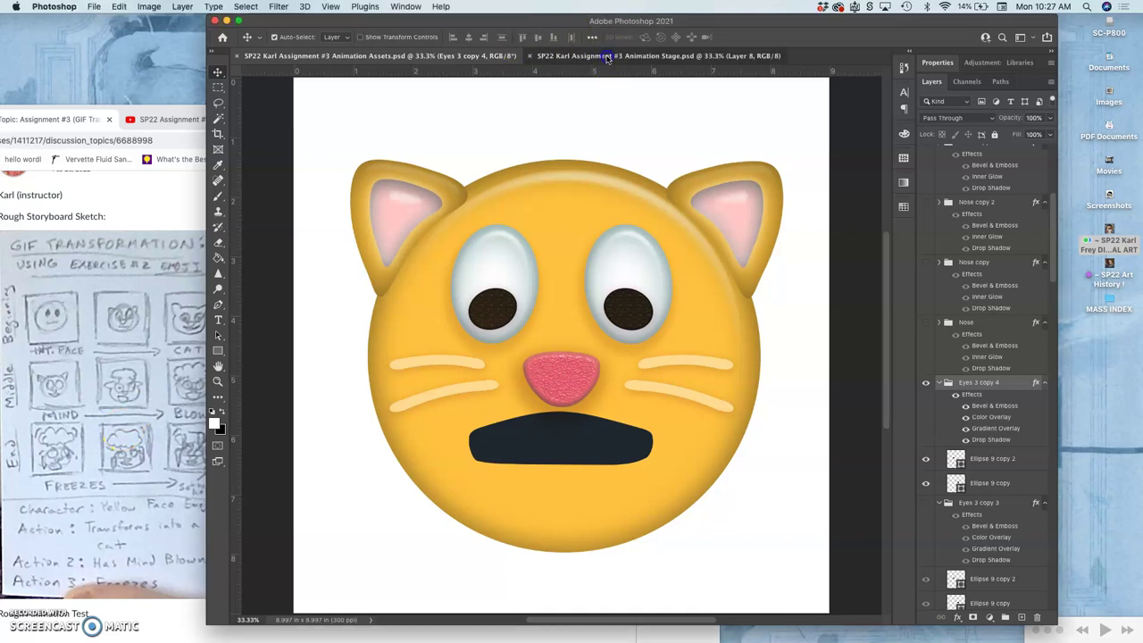
Step: In Animation Stage, hide Layers 8, 7 and 1, then show Layers 2 through 8 in turn
click(606, 57)
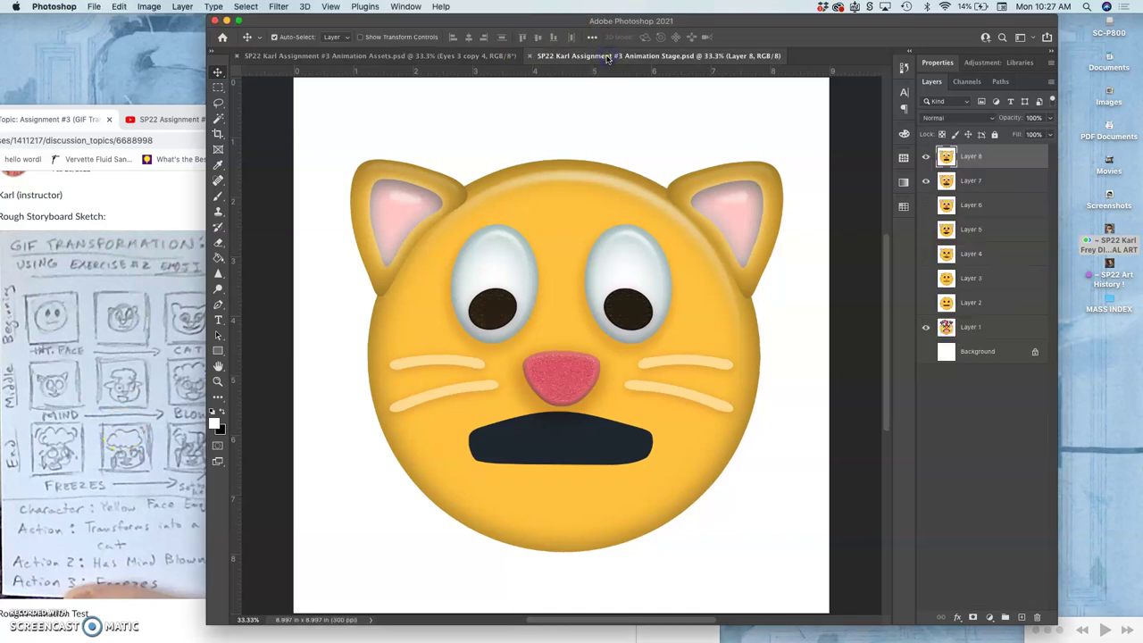
click(925, 157)
click(924, 181)
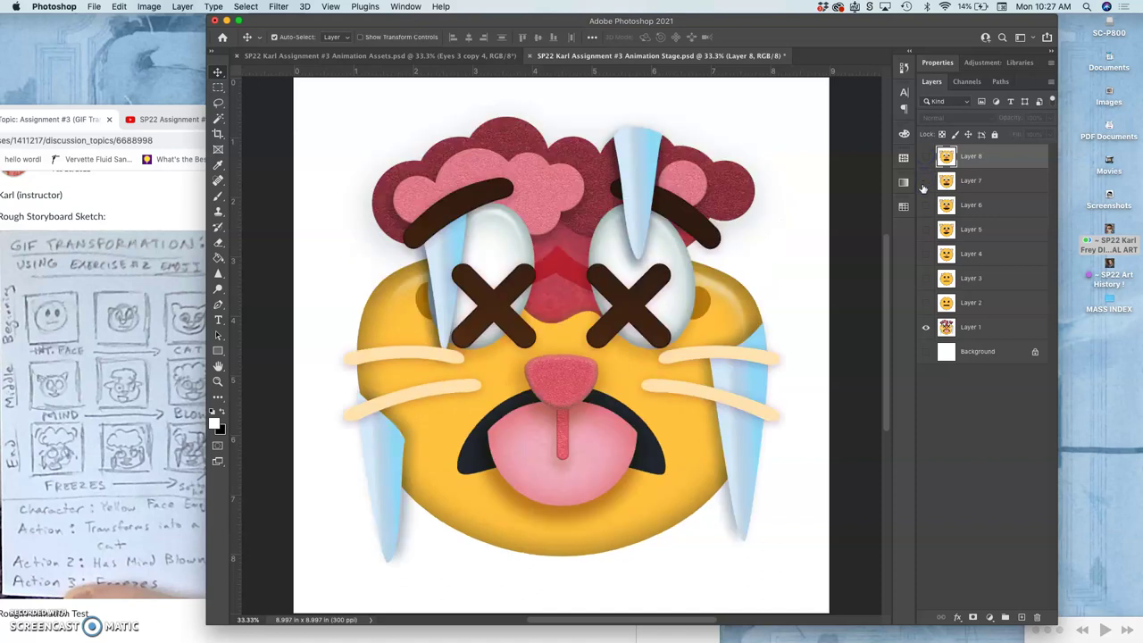
click(924, 326)
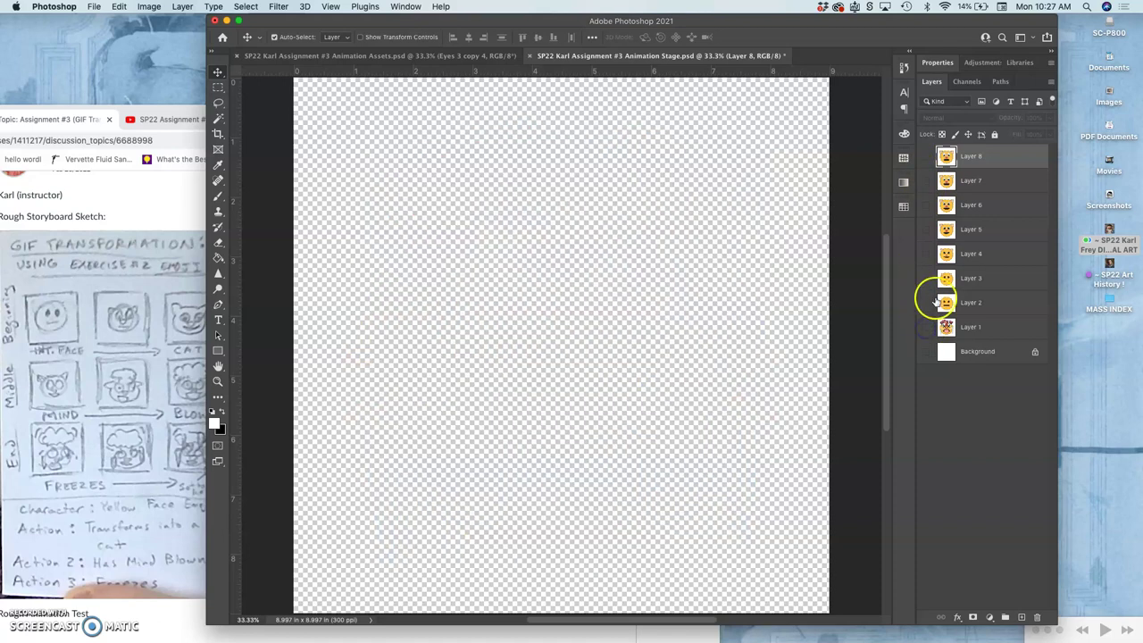
click(925, 303)
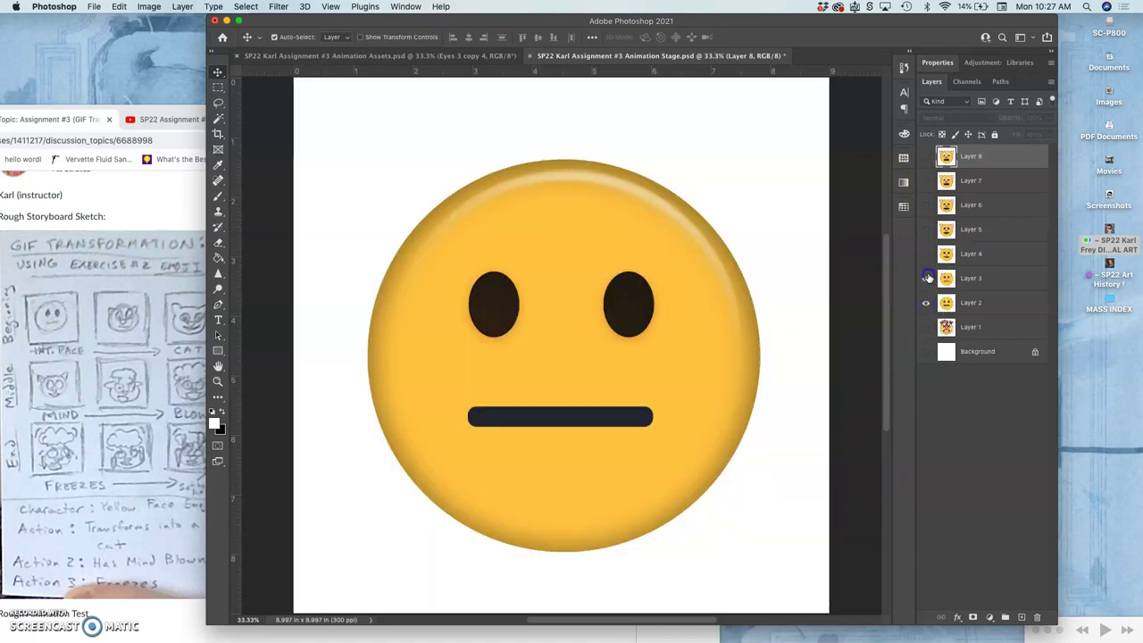
click(926, 277)
click(926, 254)
click(926, 231)
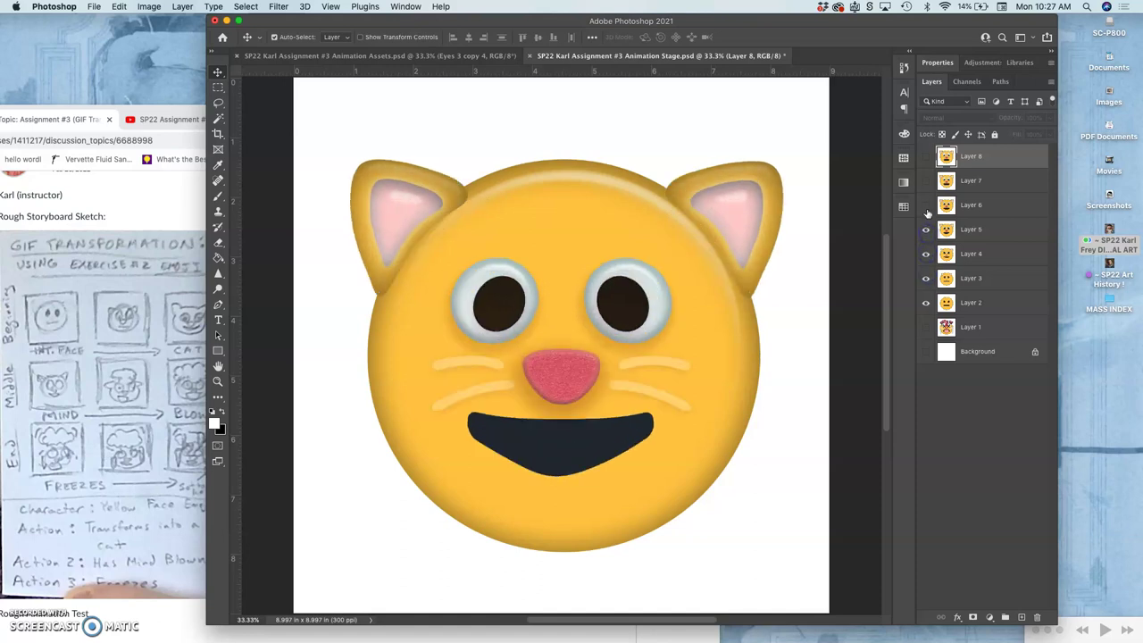
click(926, 206)
click(926, 180)
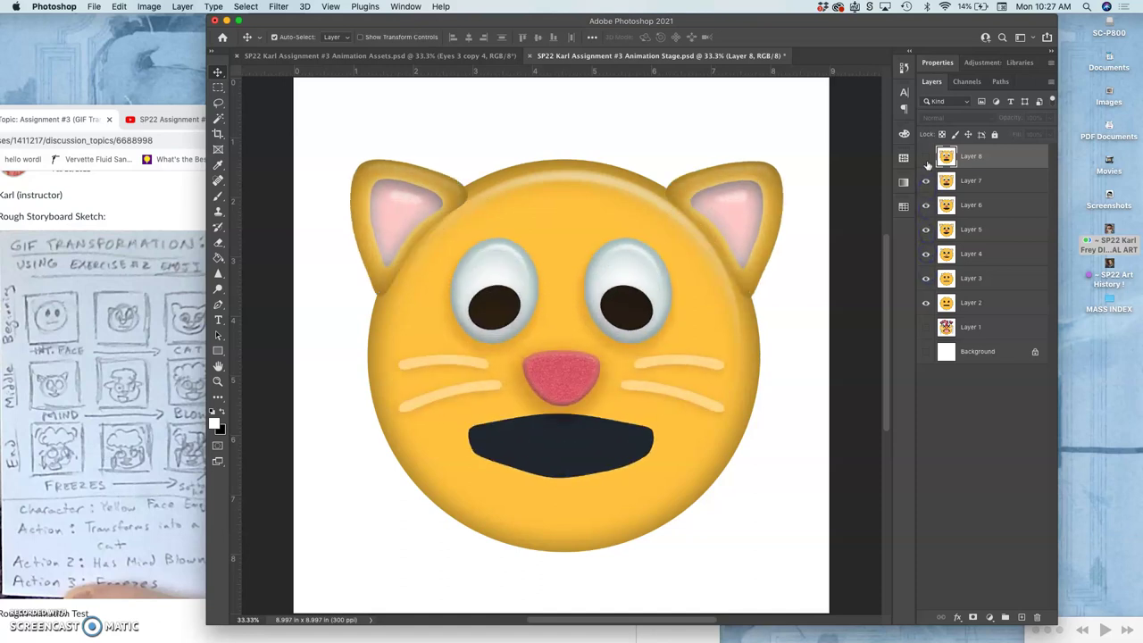
click(926, 157)
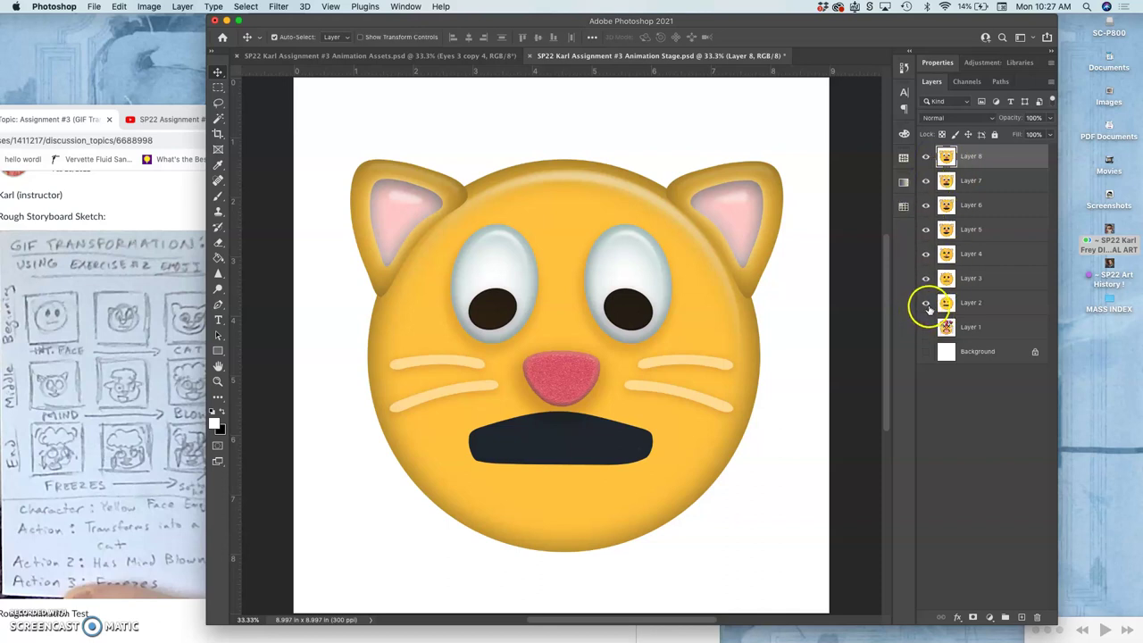
Step: Hide Layers 2, 4 and 5 and show the Layer 1 frozen face
click(927, 303)
click(925, 255)
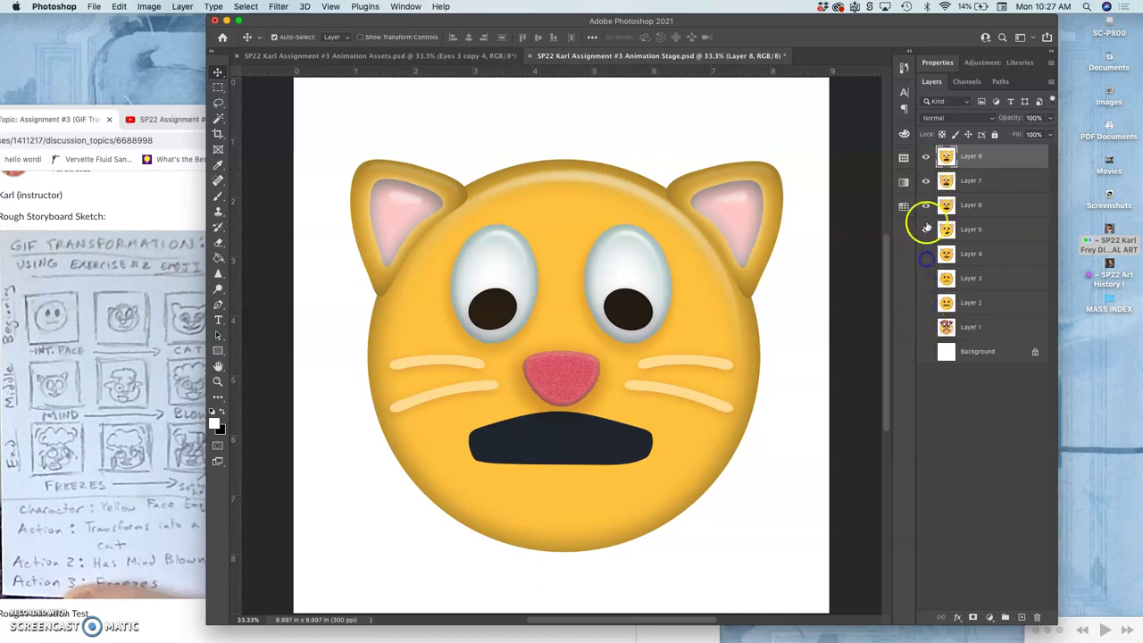
click(925, 230)
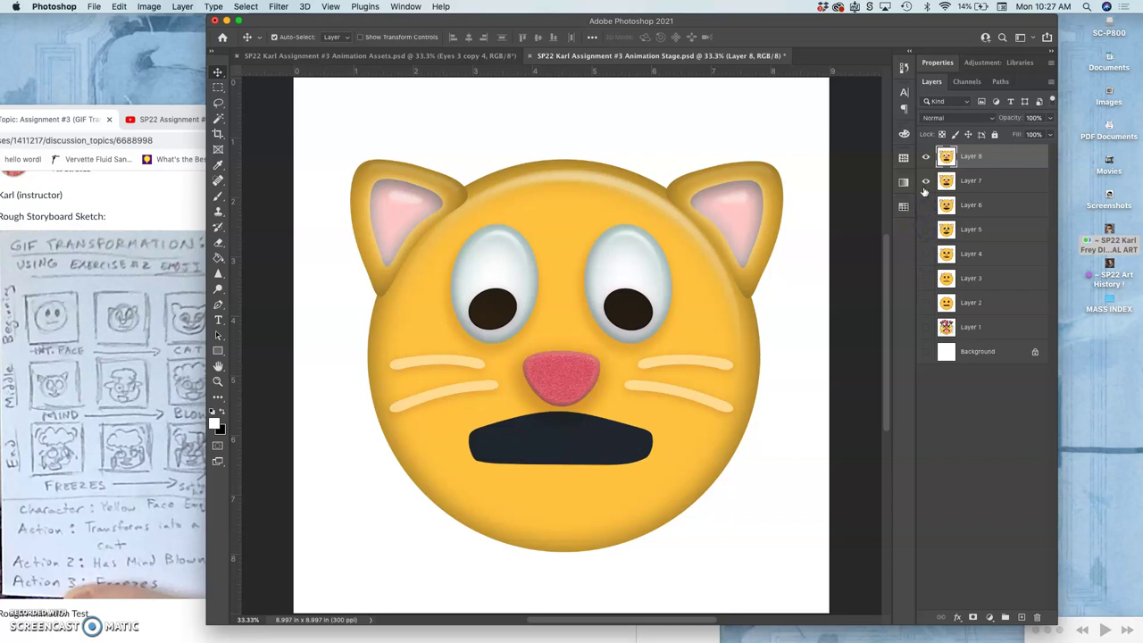
click(925, 330)
Step: Toggle Layer 8 repeatedly to compare the worried cat with the frozen face, leaving it hidden
click(926, 159)
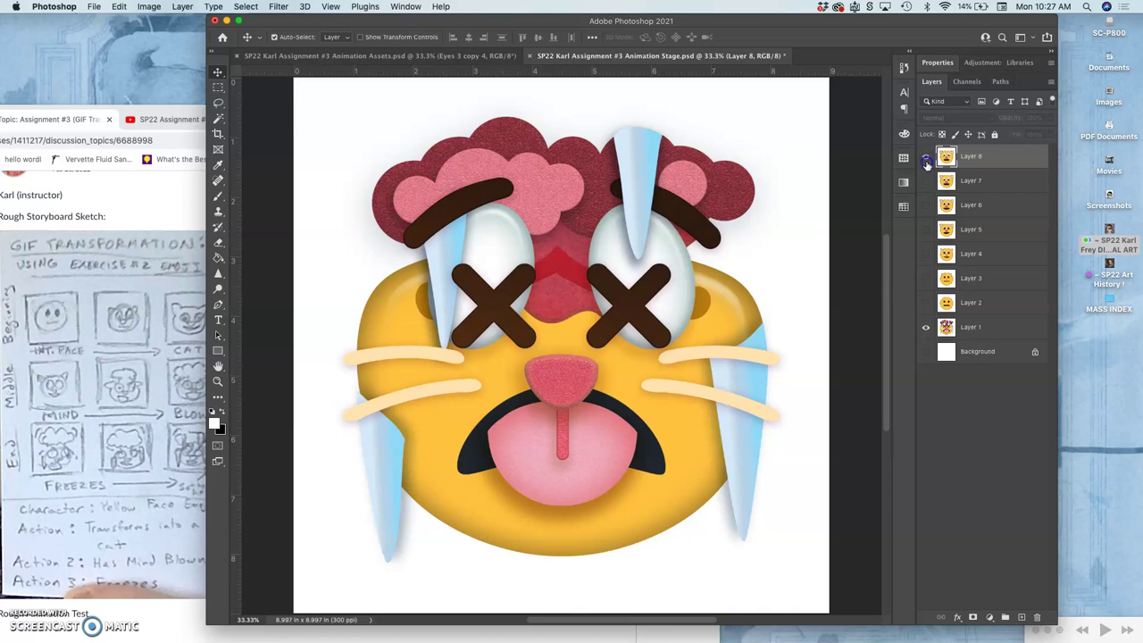
click(926, 158)
click(926, 159)
click(926, 159)
click(926, 159)
click(925, 159)
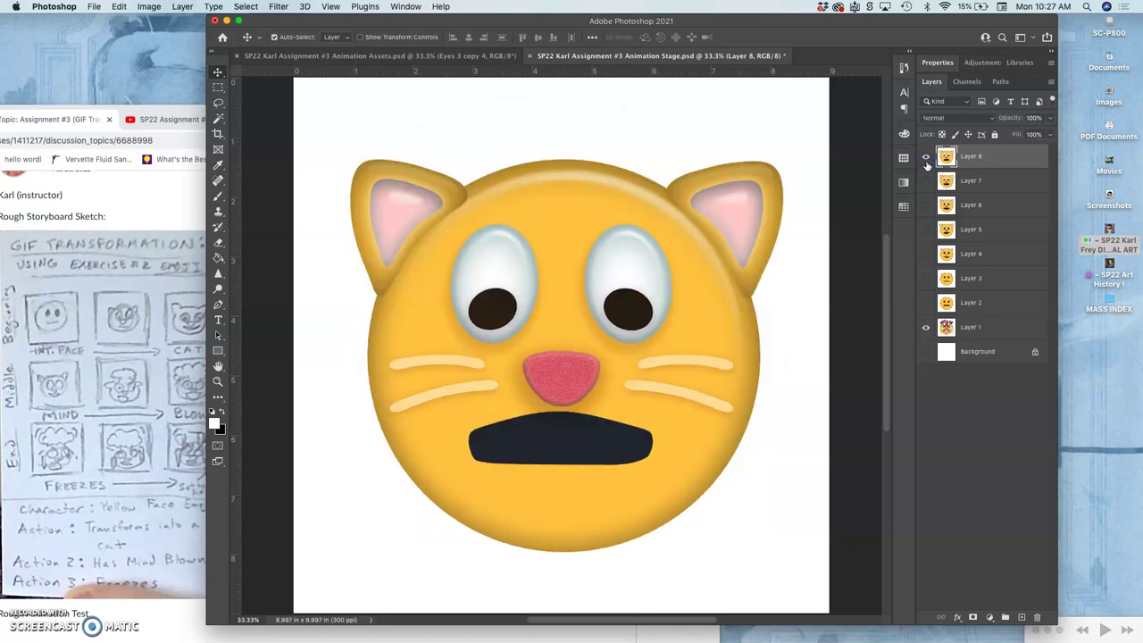
click(926, 160)
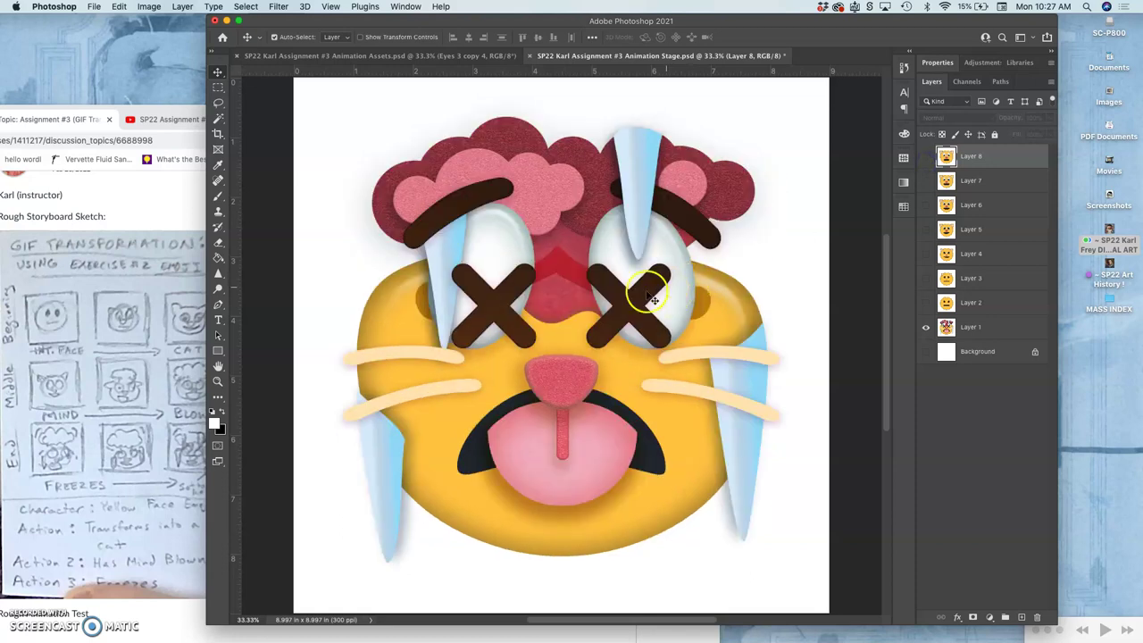
click(926, 159)
click(926, 159)
click(925, 158)
click(926, 158)
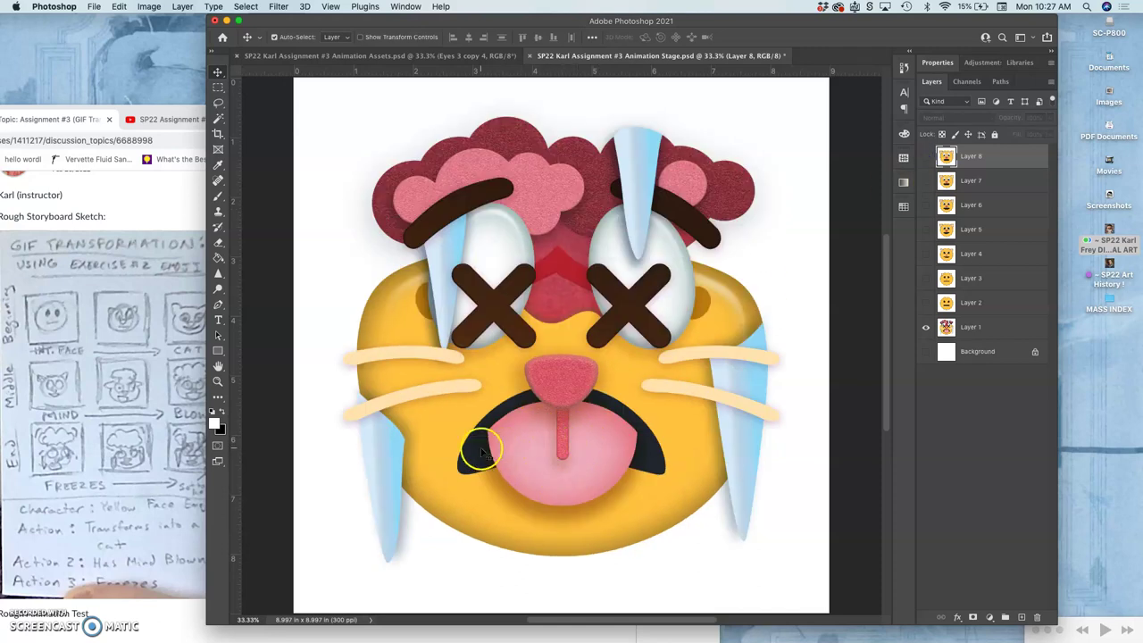
click(926, 157)
click(926, 157)
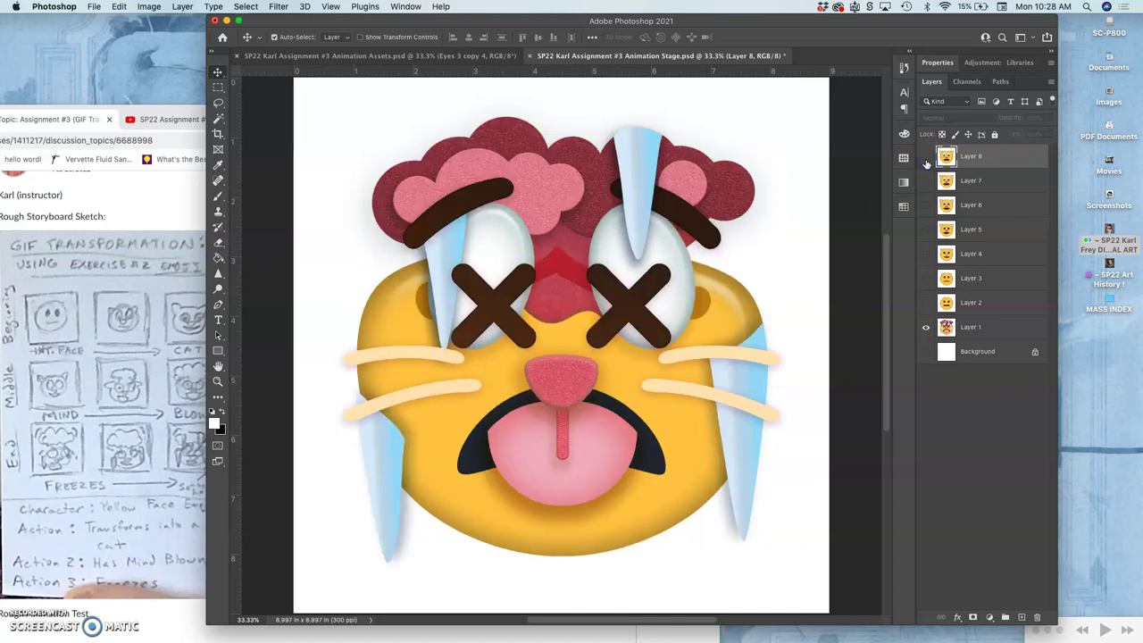
click(926, 158)
click(926, 158)
click(926, 158)
click(926, 158)
Step: Flip between the two documents, turning Layer 8 back on, and end on Animation Assets
click(445, 59)
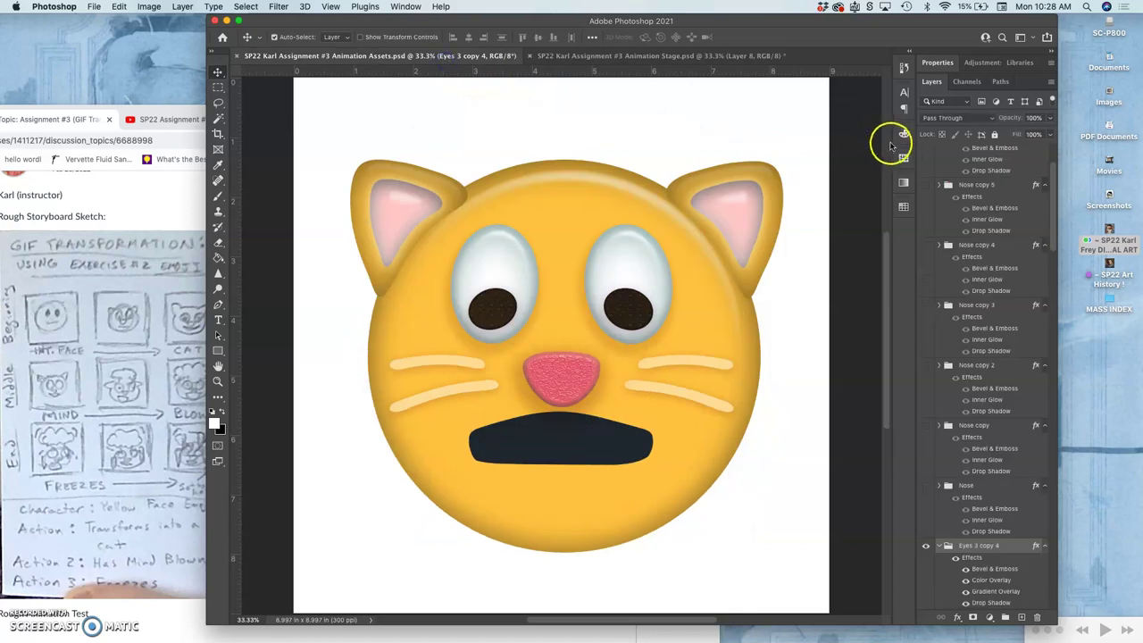
click(710, 59)
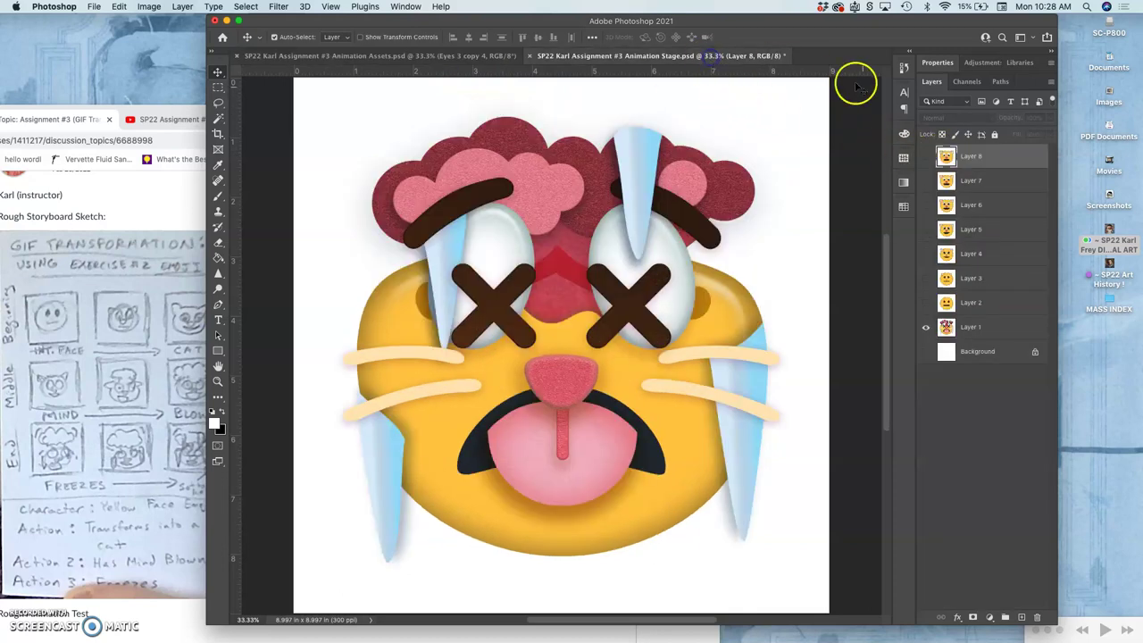
click(926, 156)
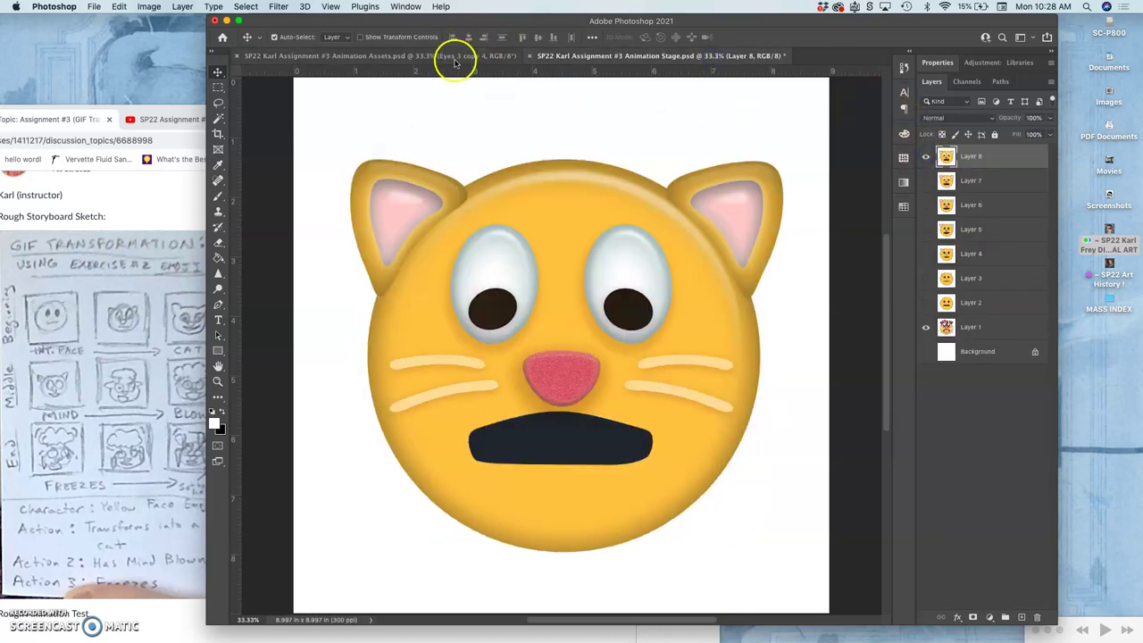
click(454, 56)
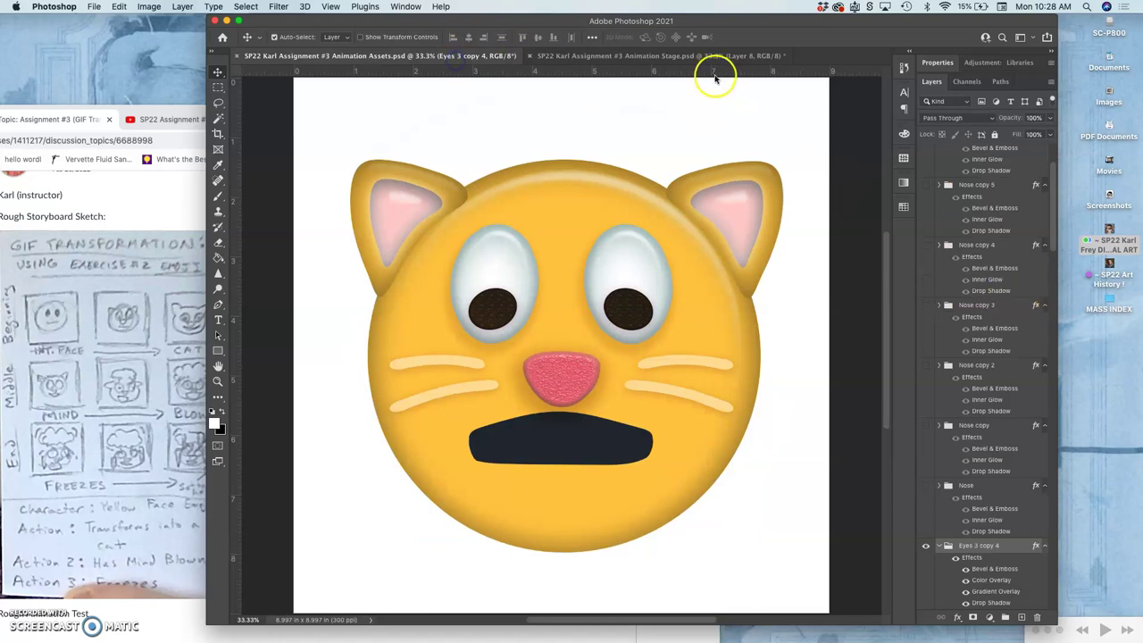
click(695, 57)
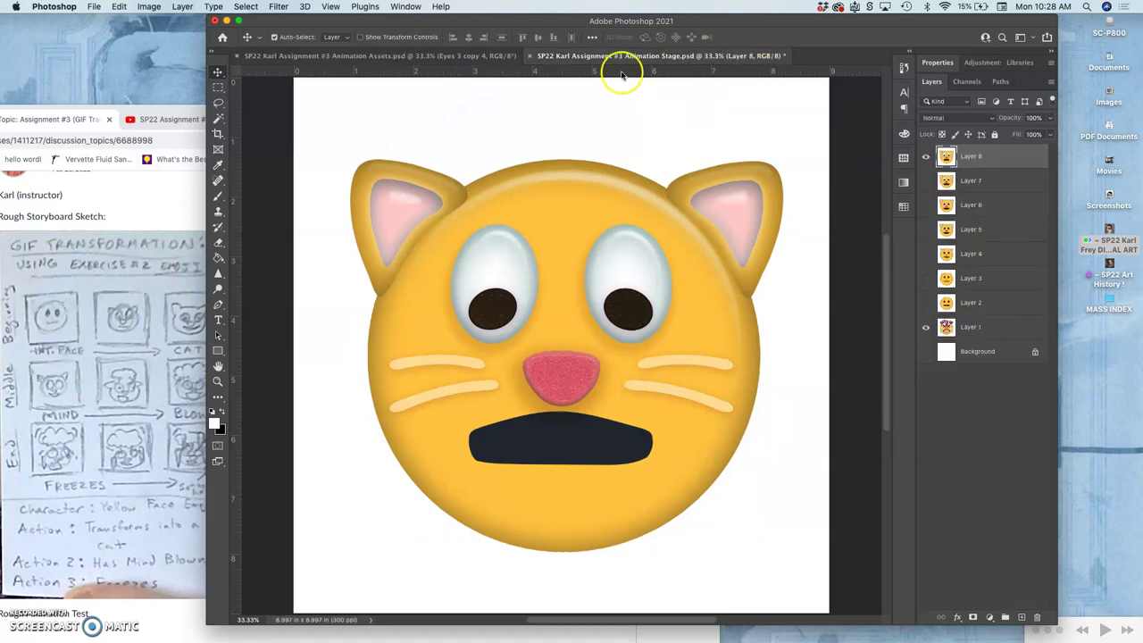
click(487, 55)
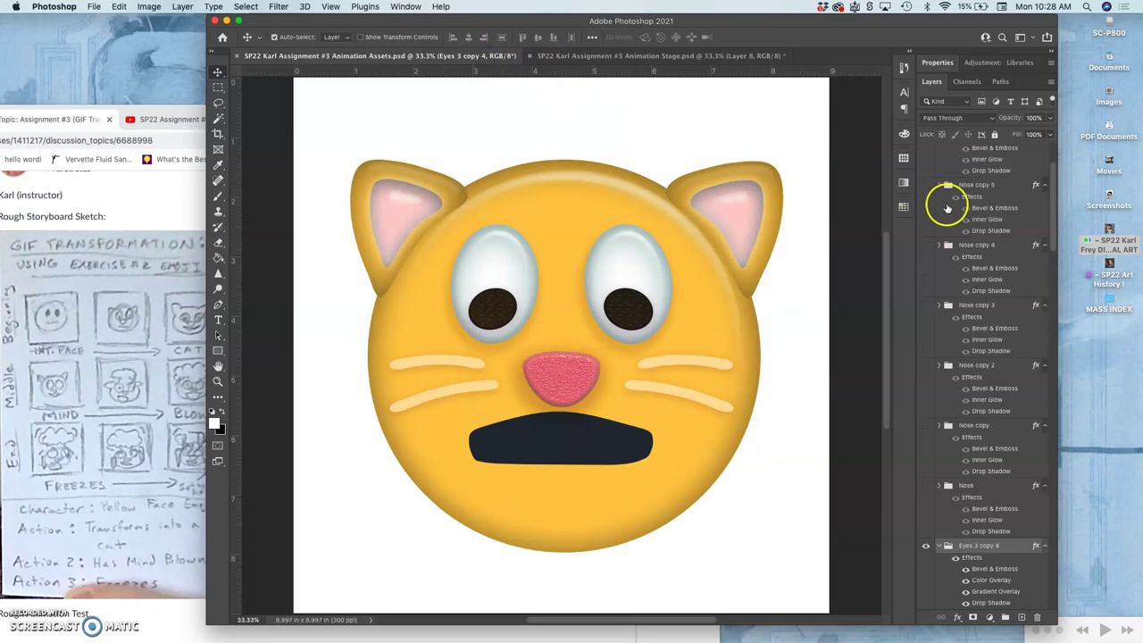
scroll(948, 205, up, 2)
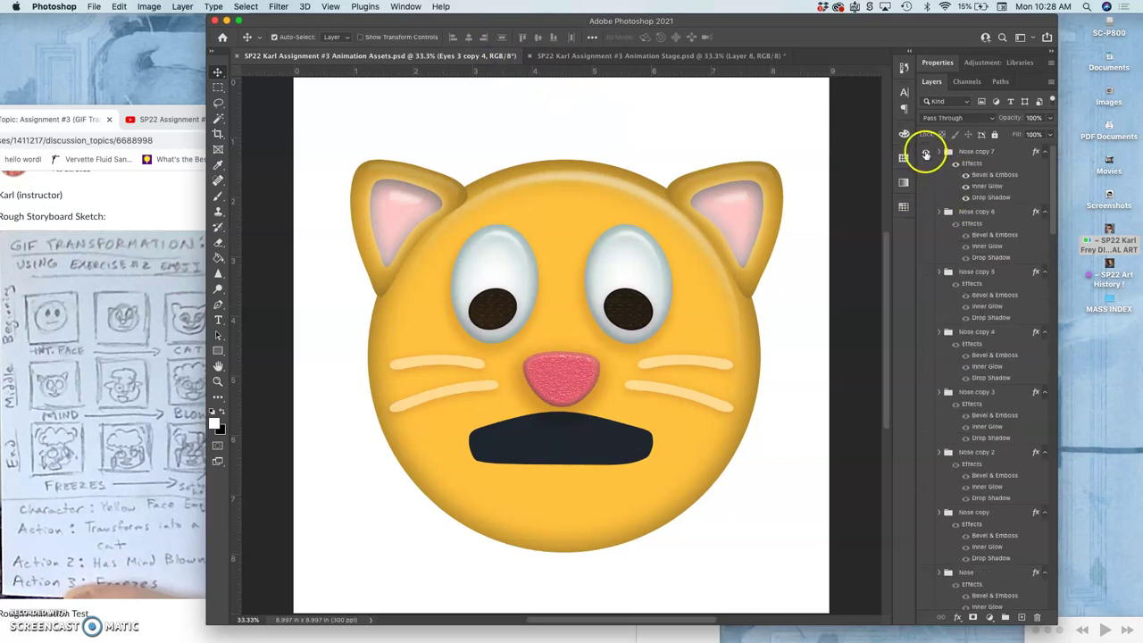
Step: Show Nose copy 7 in place of Nose copy 6 and select the Nose copy 7 layer
click(925, 213)
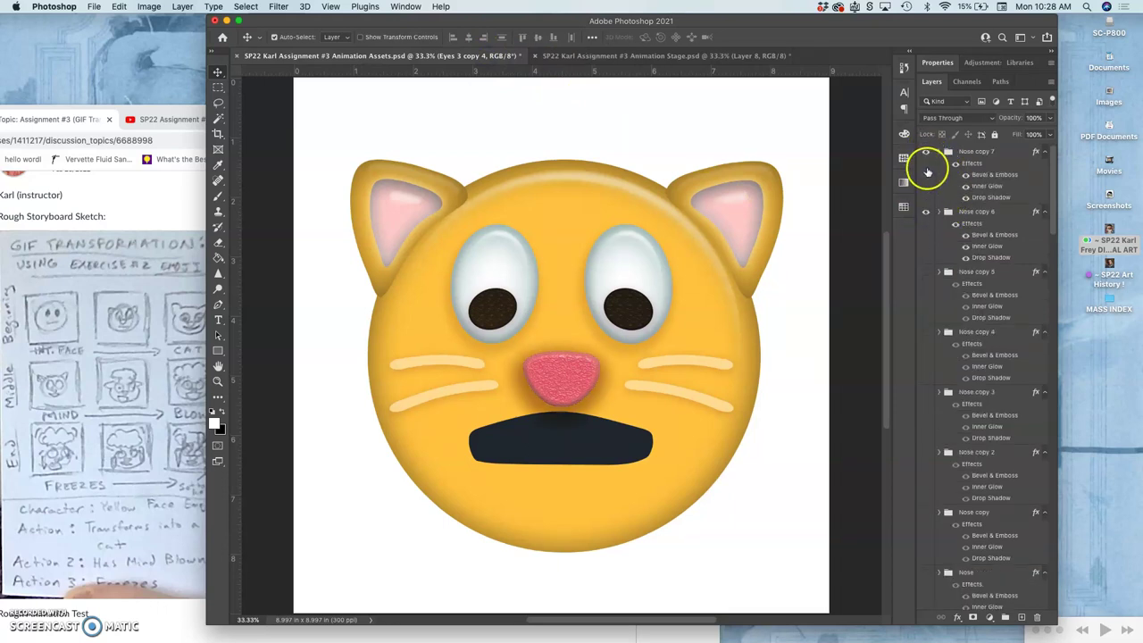
click(926, 153)
click(926, 153)
click(926, 213)
click(949, 308)
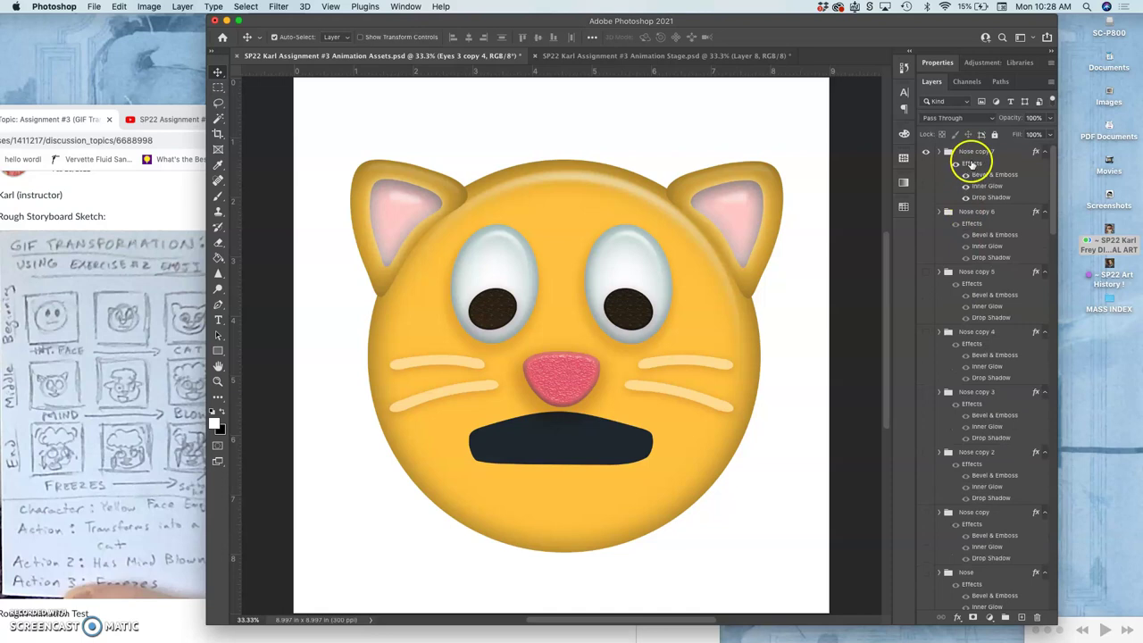
click(966, 152)
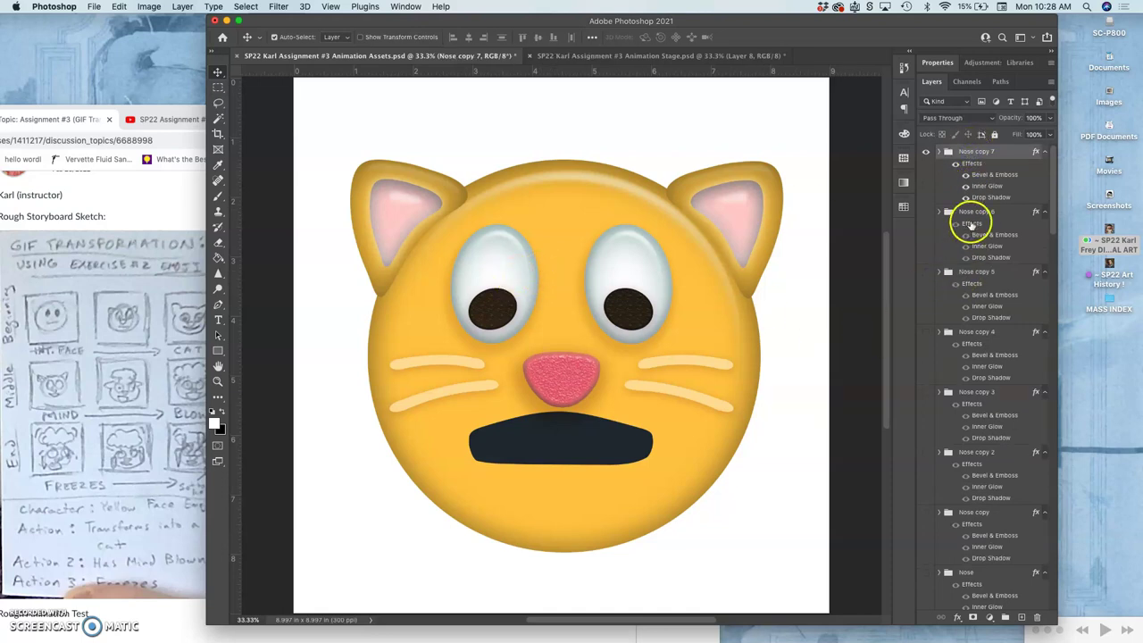
scroll(958, 341, down, 2)
scroll(958, 342, down, 3)
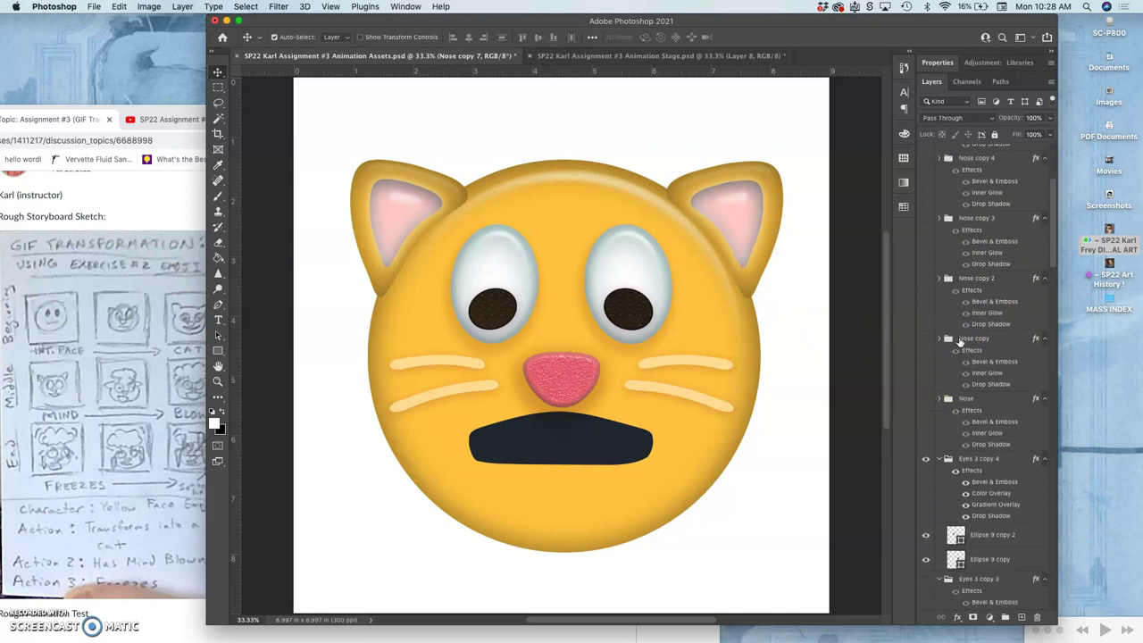
Step: Select the Ellipse 9 copy 2 pupil layer and narrow the left pupil slightly with Free Transform
click(969, 464)
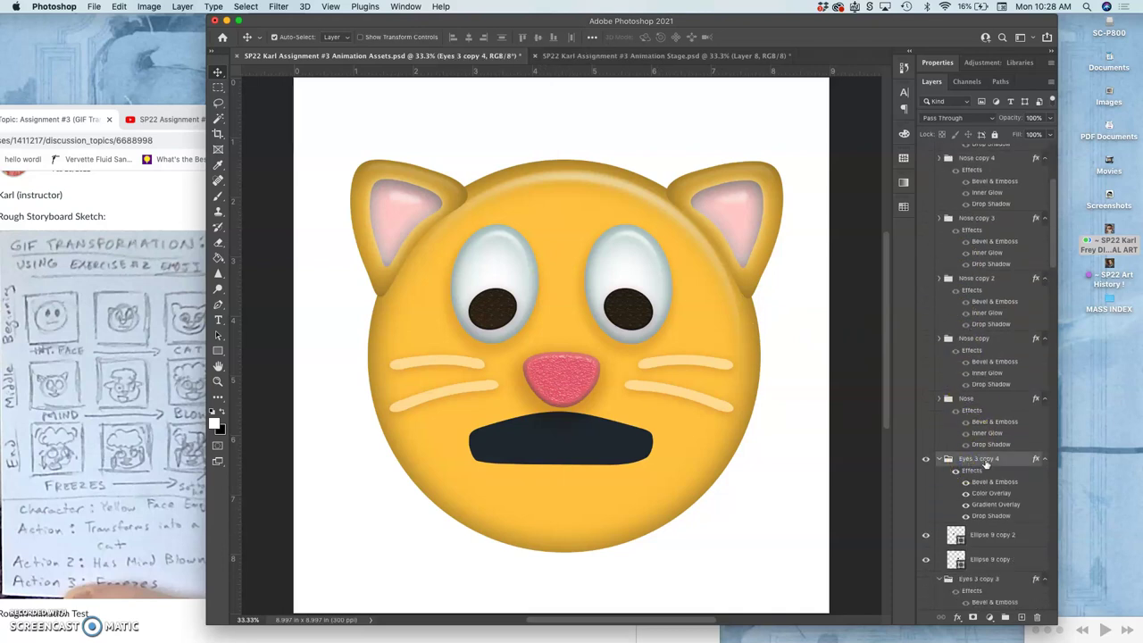
click(948, 462)
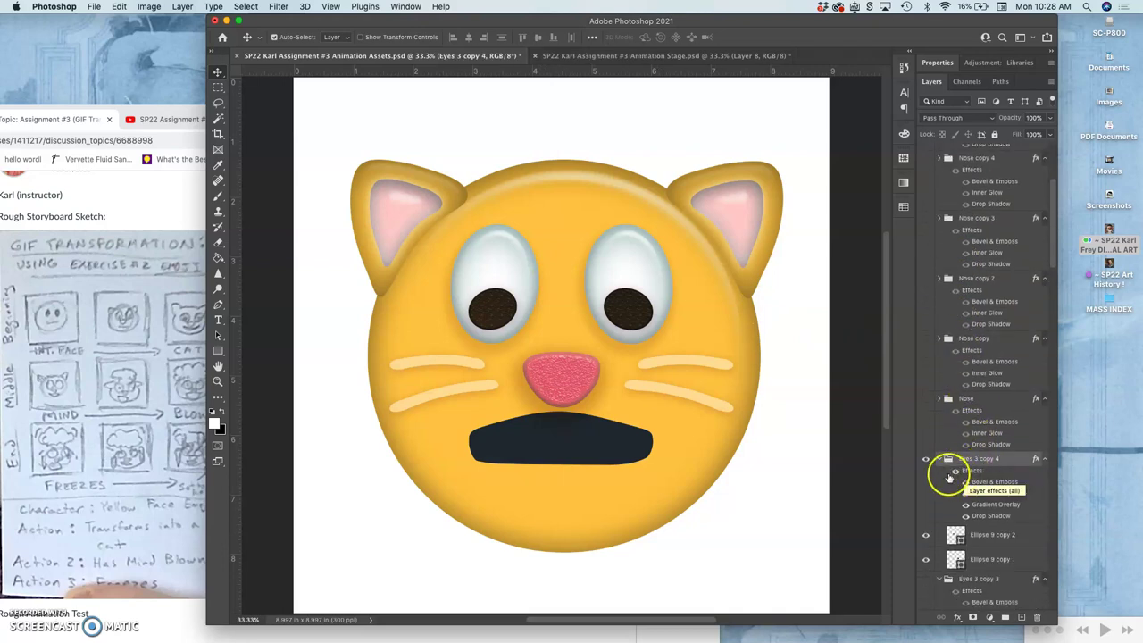
click(971, 541)
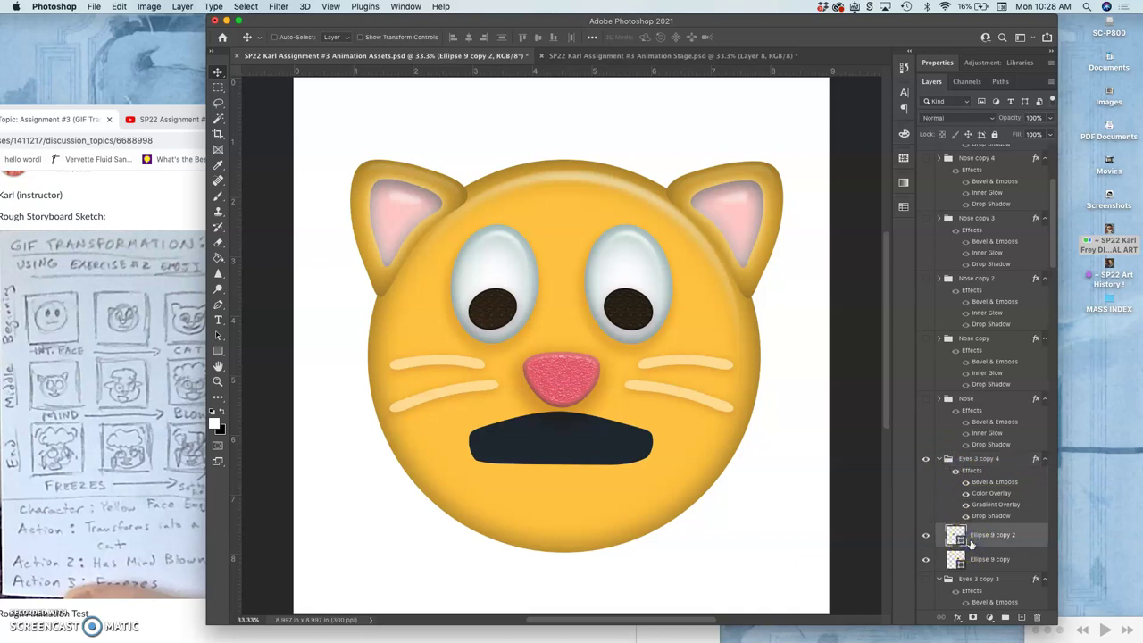
key(super+t)
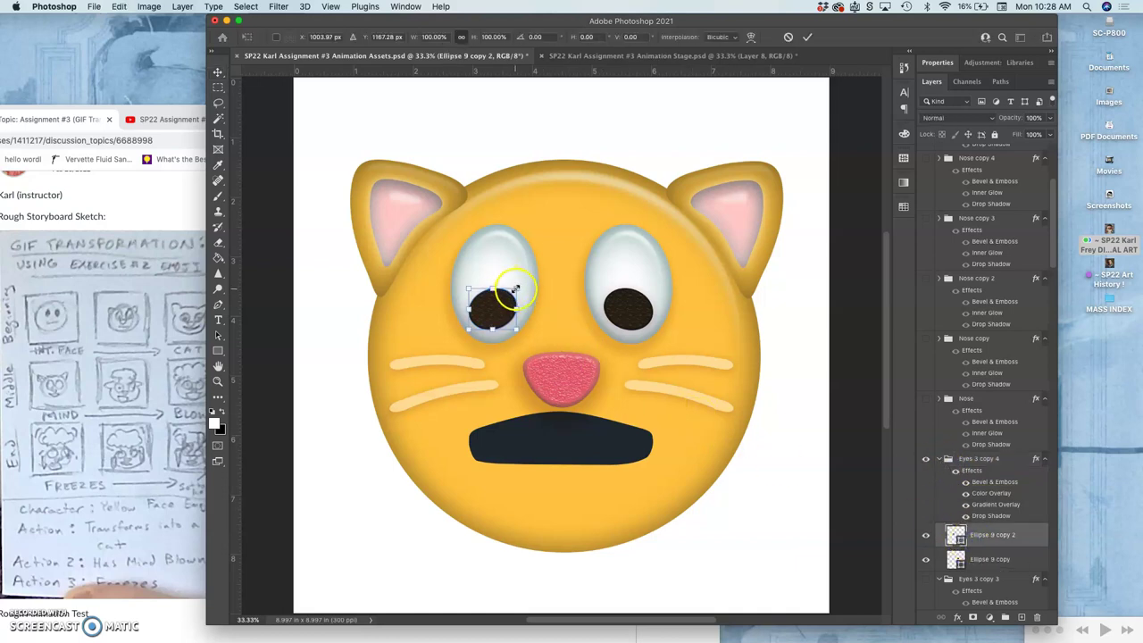
drag(514, 291, 512, 291)
key(Return)
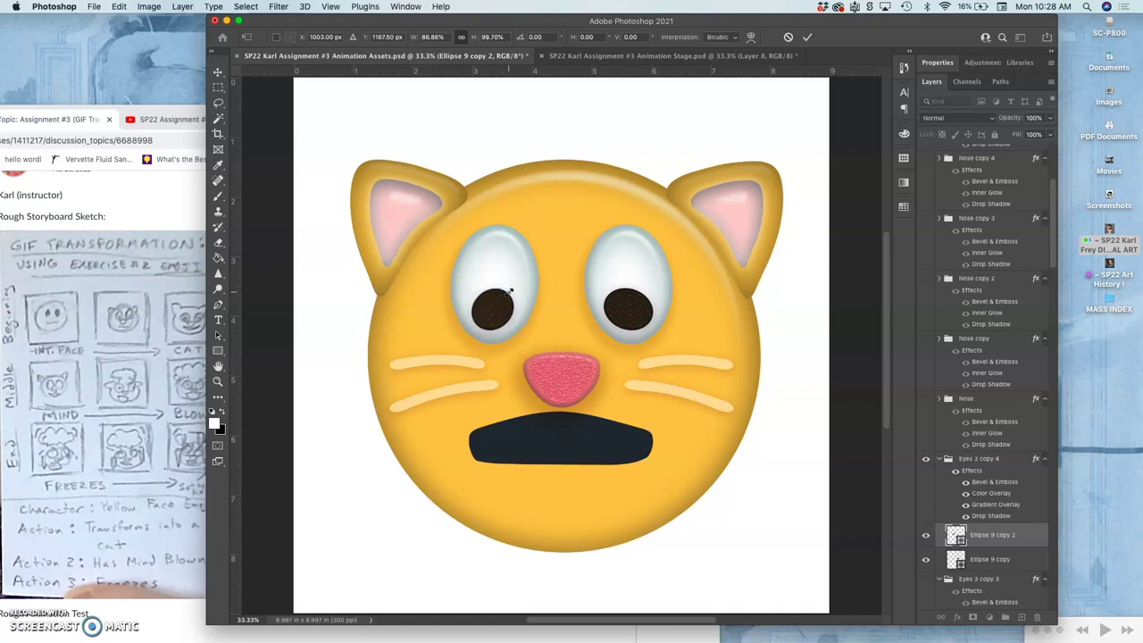
Step: Narrow the right pupil to about 87% of its width
click(628, 314)
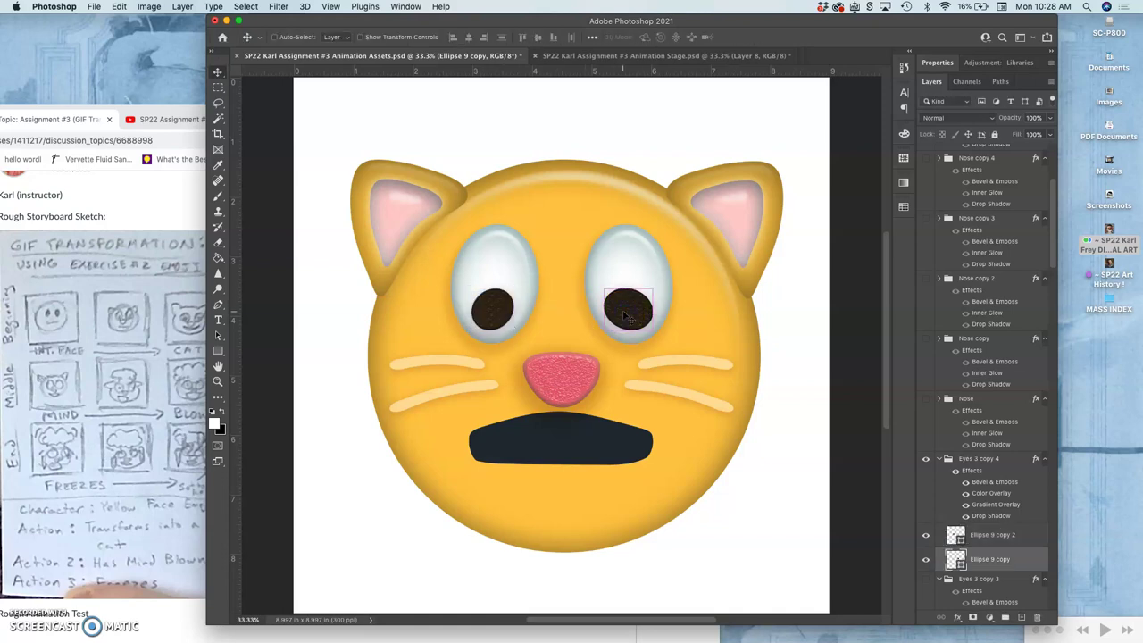
key(super+t)
drag(604, 288, 611, 290)
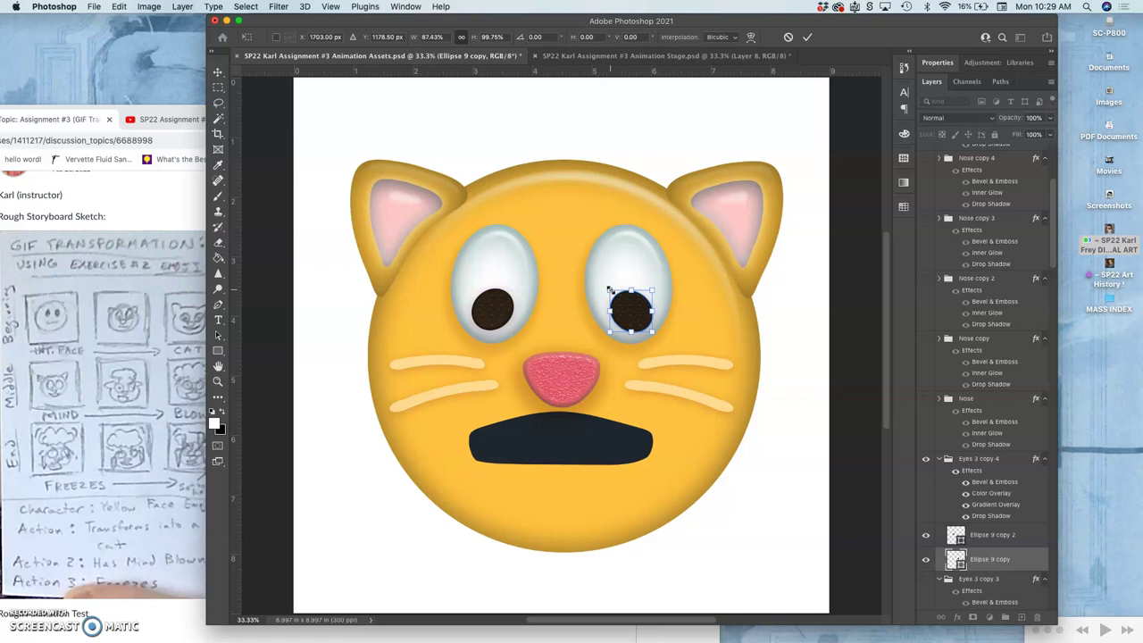
key(Return)
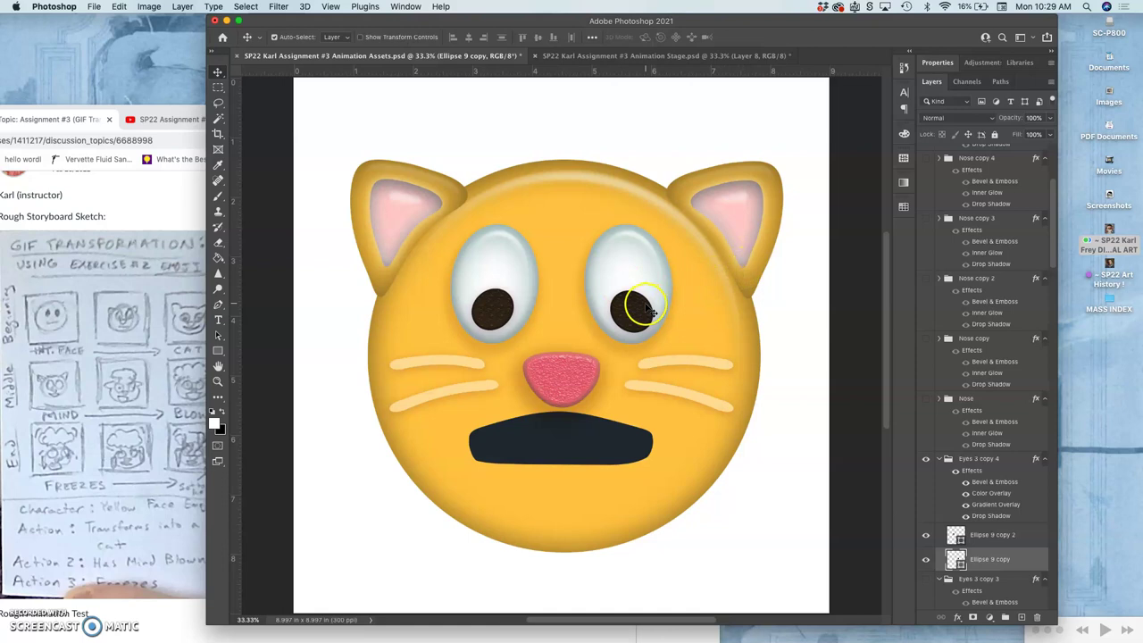
Step: Duplicate Whiskers copy 3 and stretch the new copy to about 107% width
scroll(973, 571, down, 5)
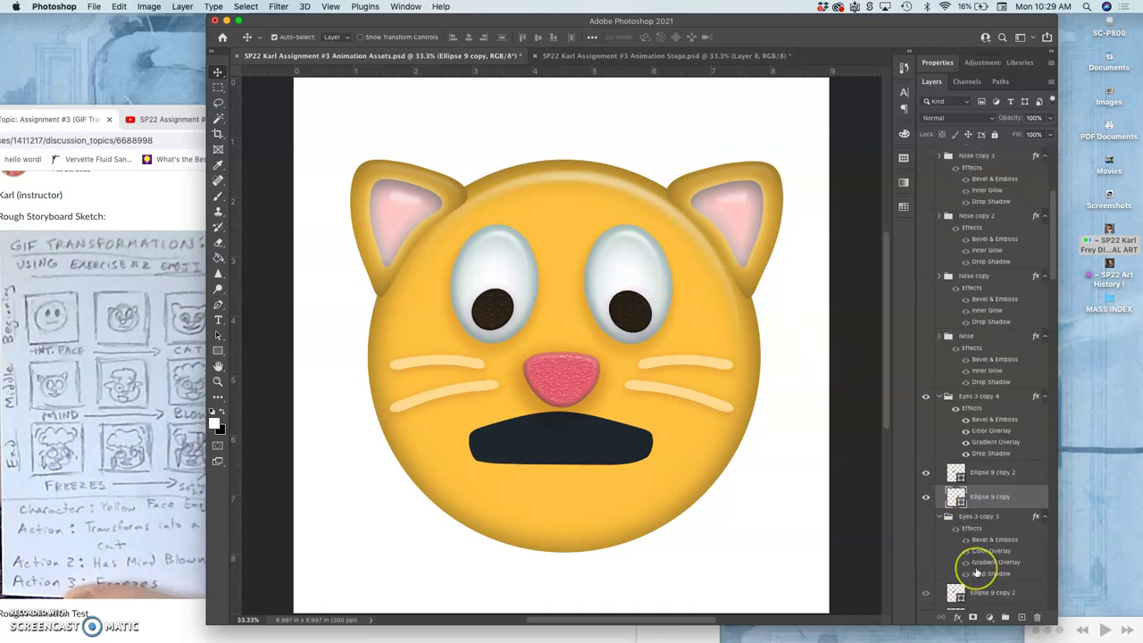
scroll(976, 572, down, 5)
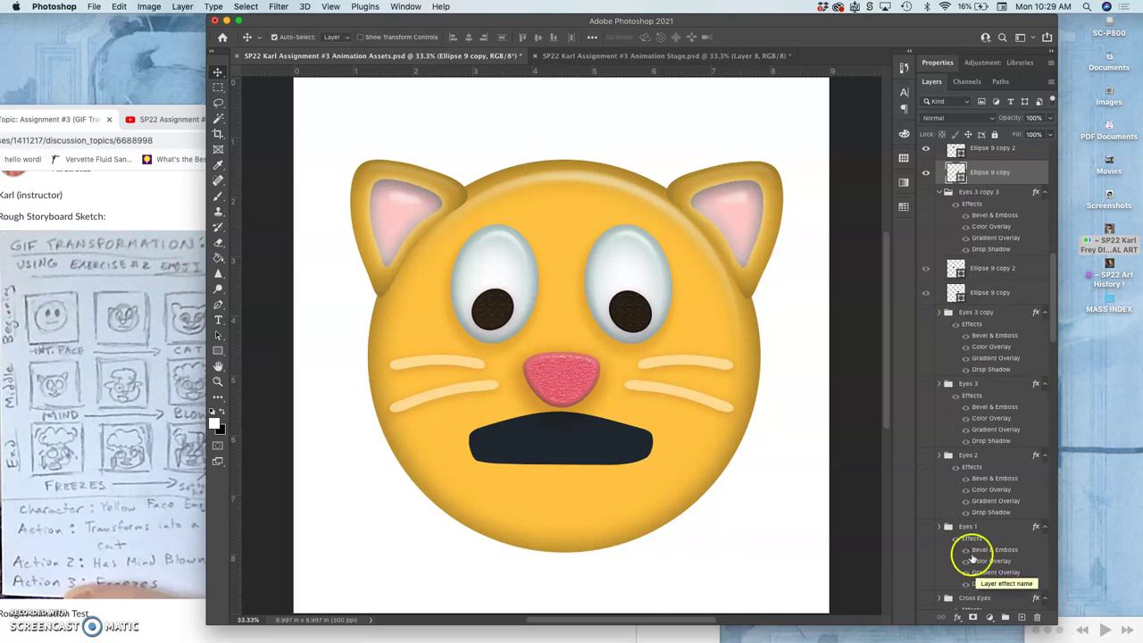
scroll(974, 562, down, 5)
click(964, 509)
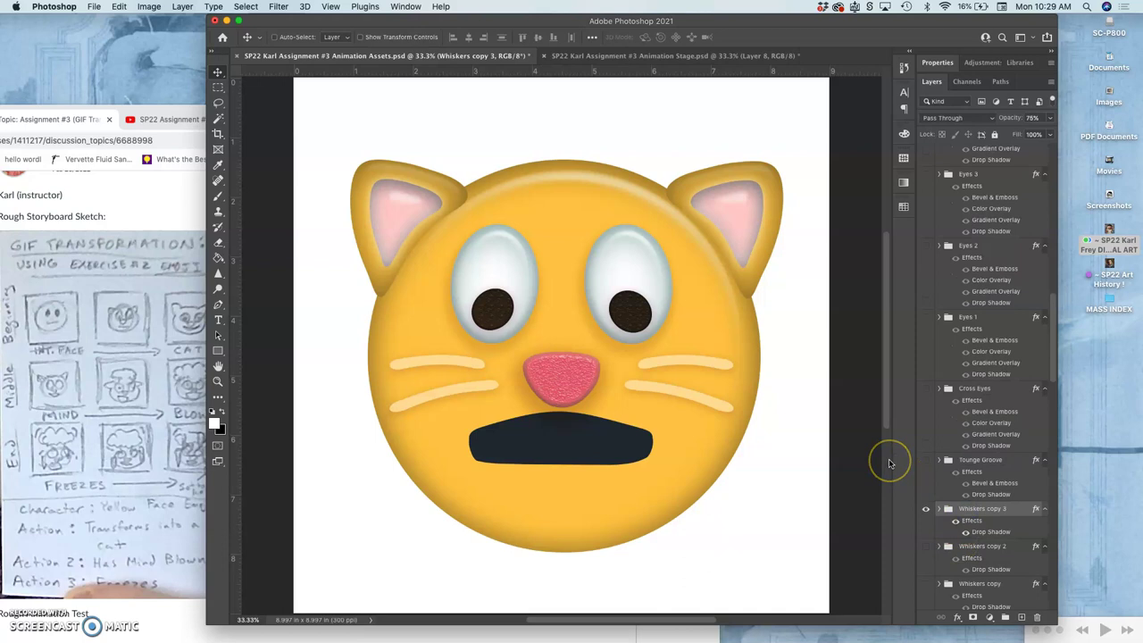
key(super+j)
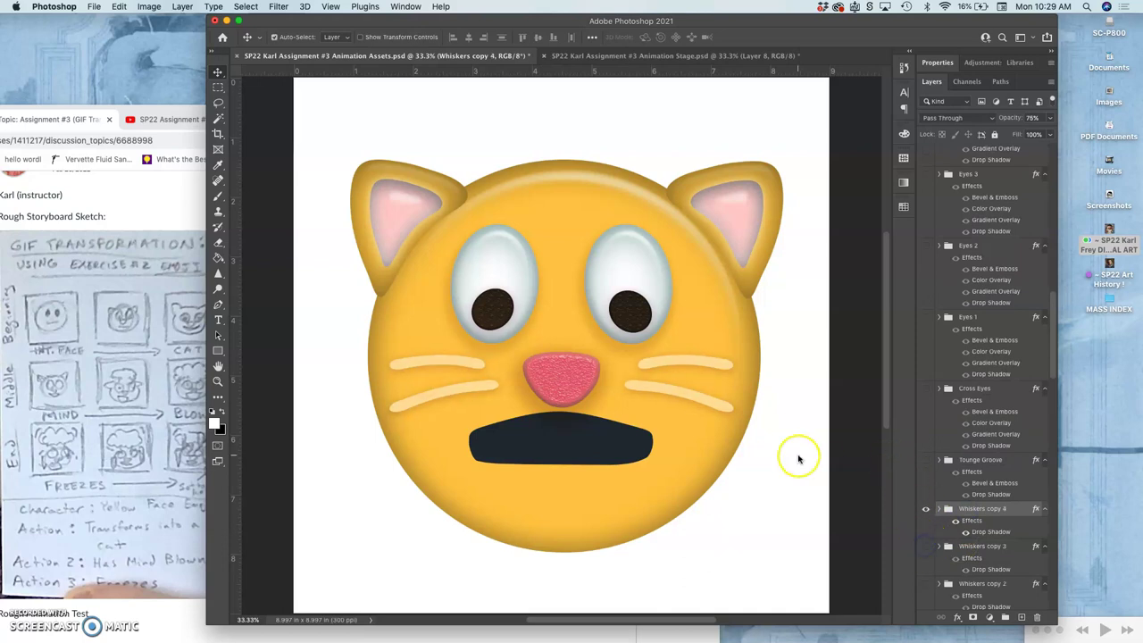
key(super+t)
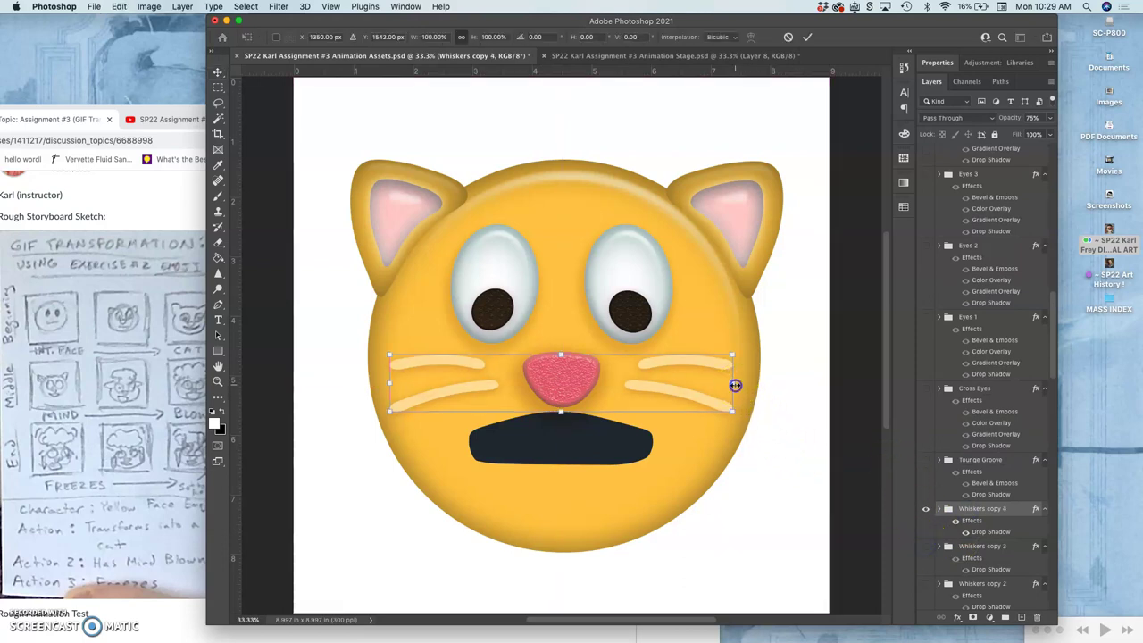
drag(735, 384, 749, 383)
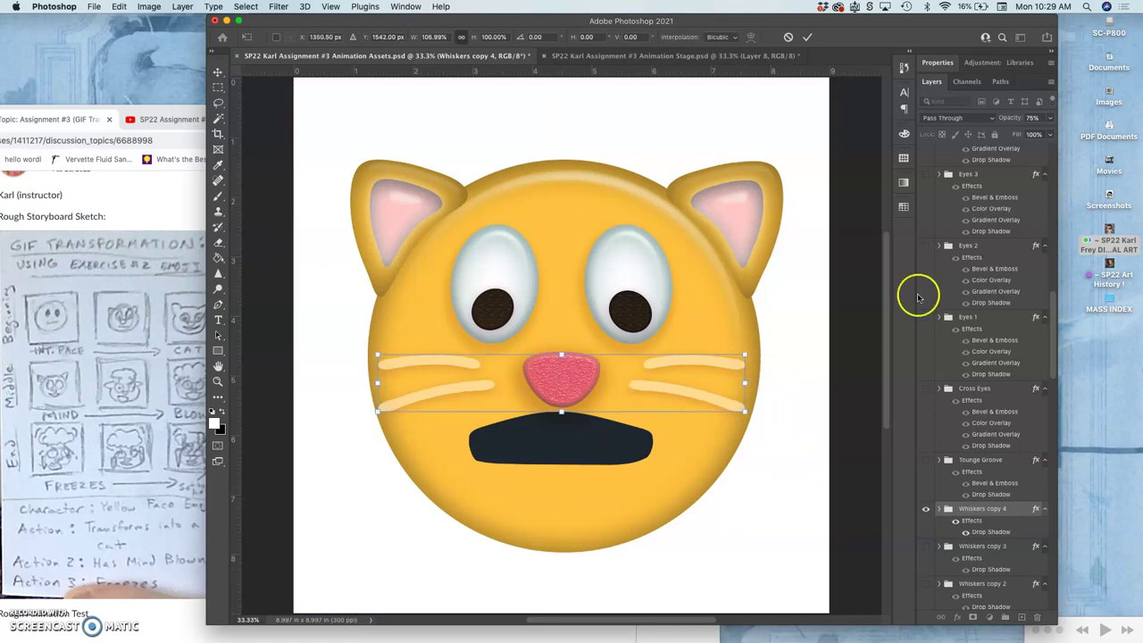
key(Return)
Step: Raise the whiskers' opacity to 80% and bring up the Animation Stage document
click(1051, 118)
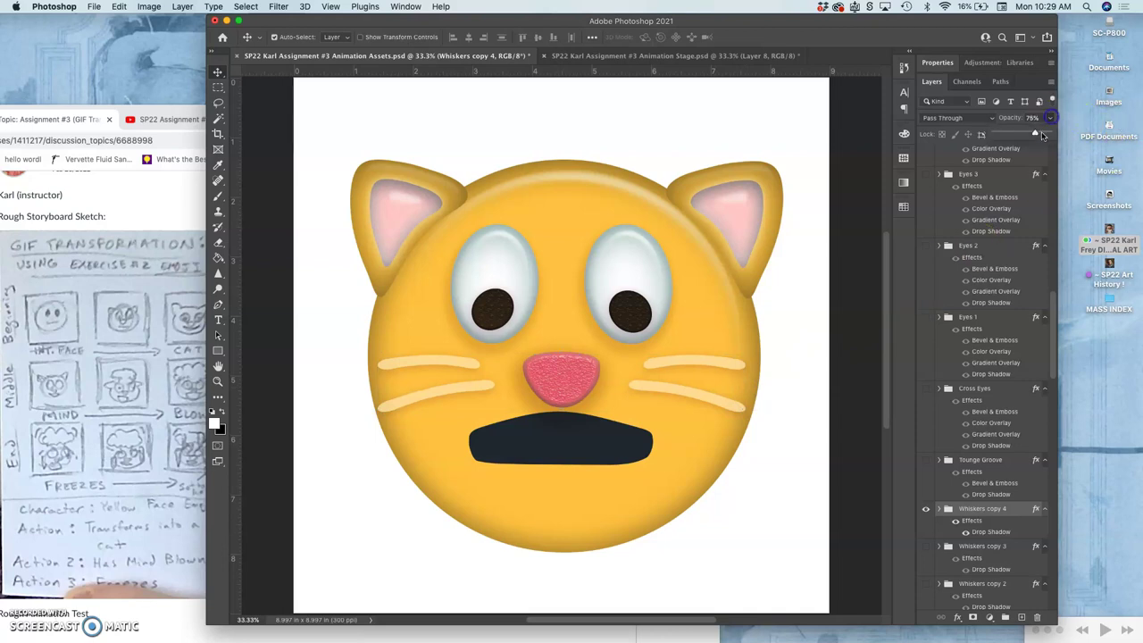
drag(1036, 134, 1037, 134)
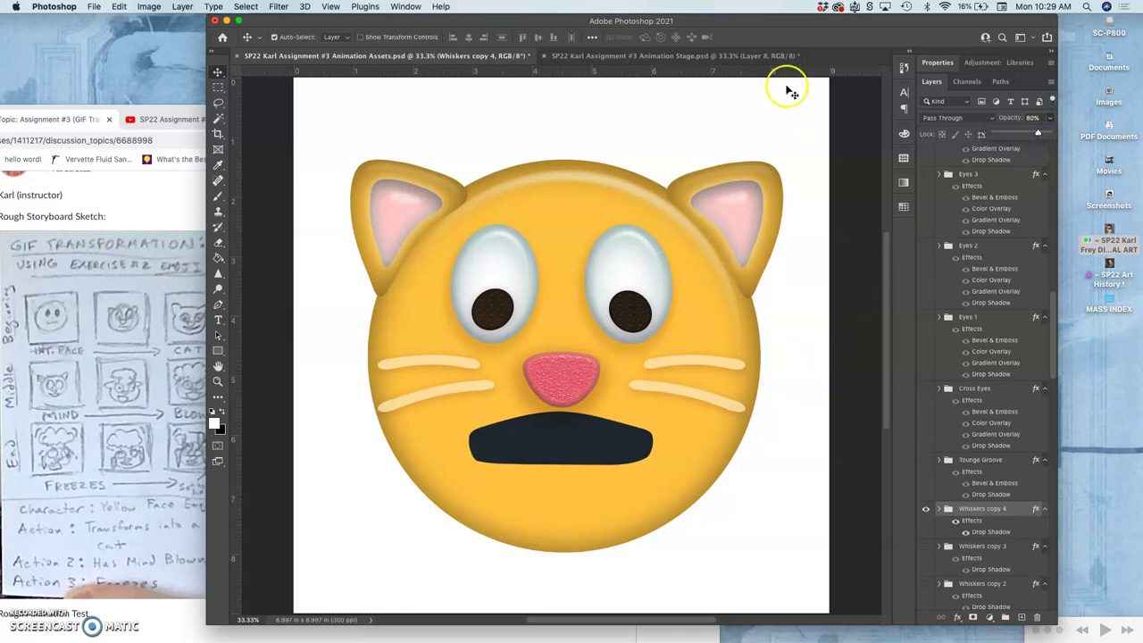
click(721, 55)
Step: Compare the Animation Stage Layer 8 frame with the assets, ending on Animation Assets
click(507, 57)
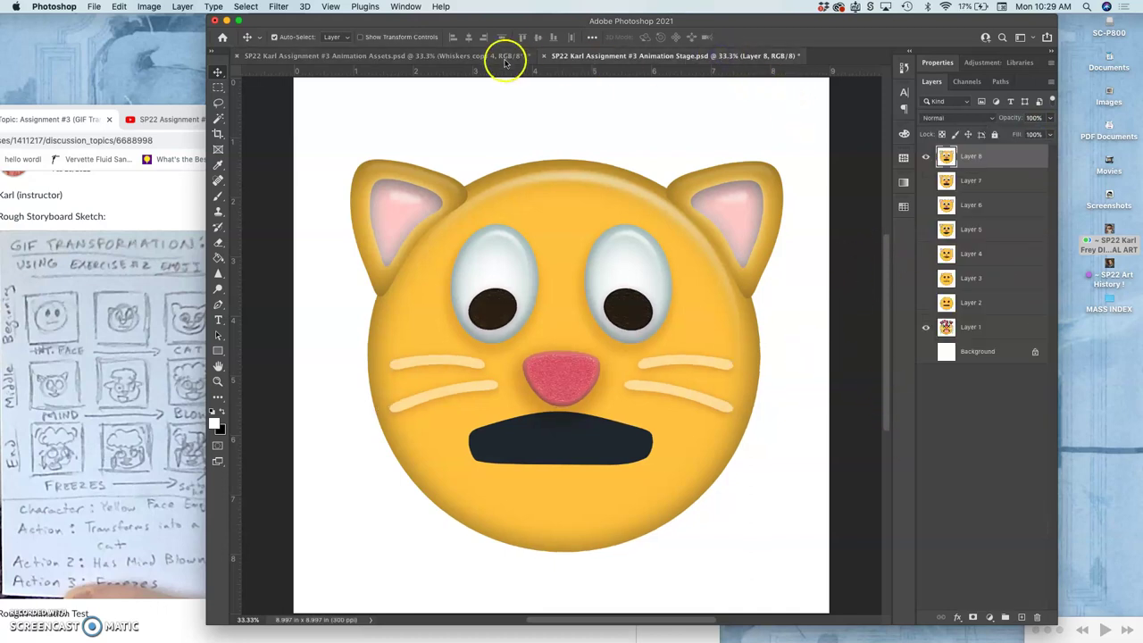
click(632, 57)
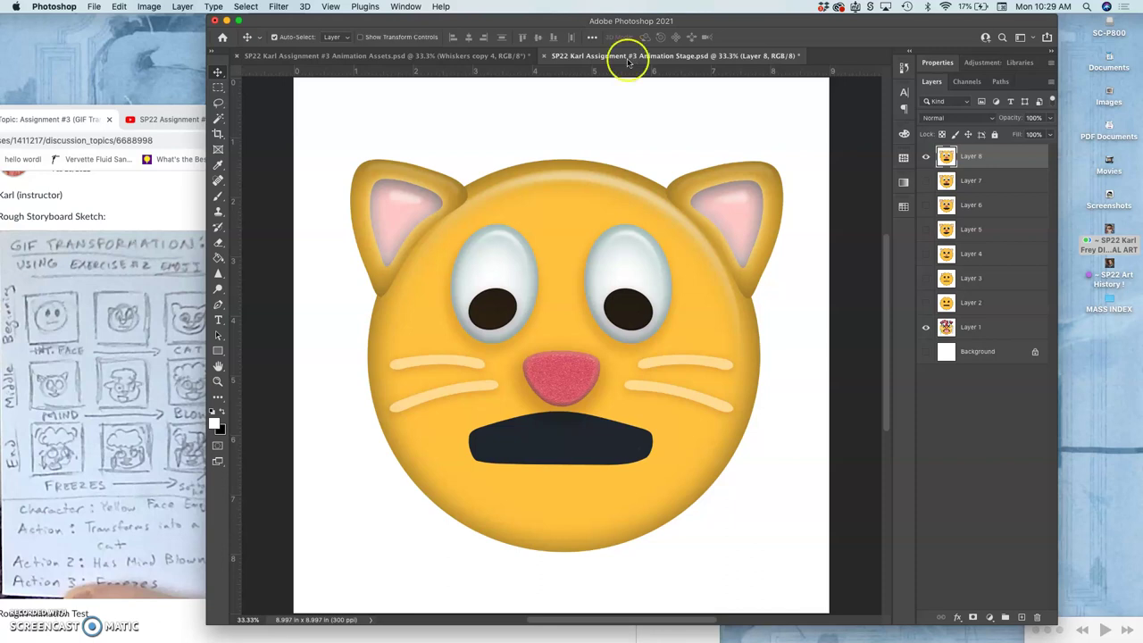
click(486, 57)
click(612, 66)
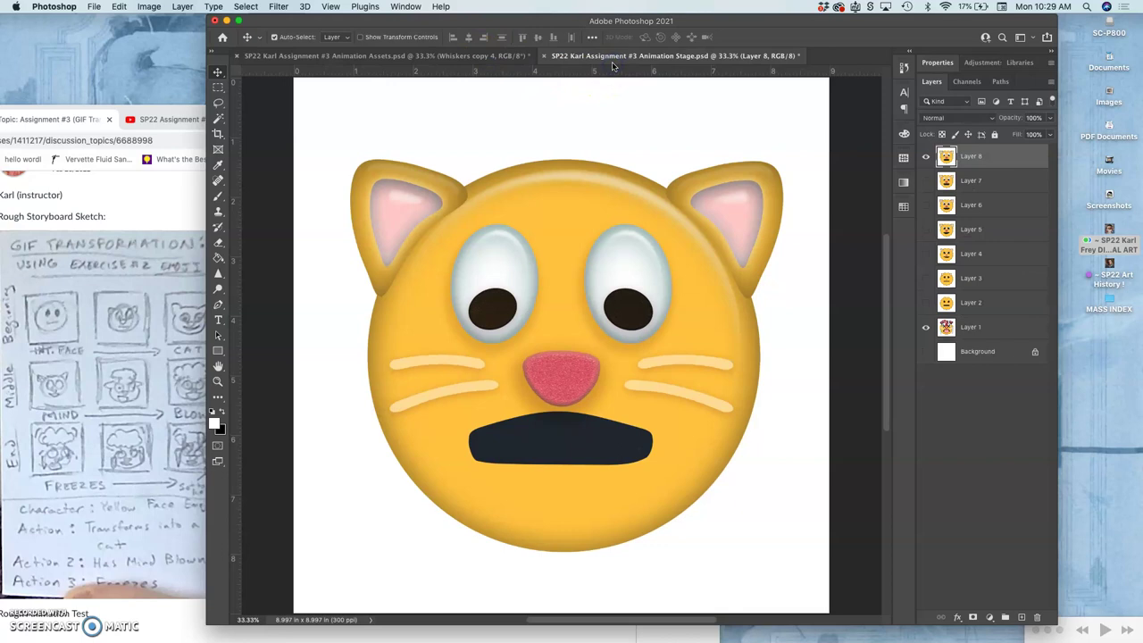
click(507, 57)
click(489, 61)
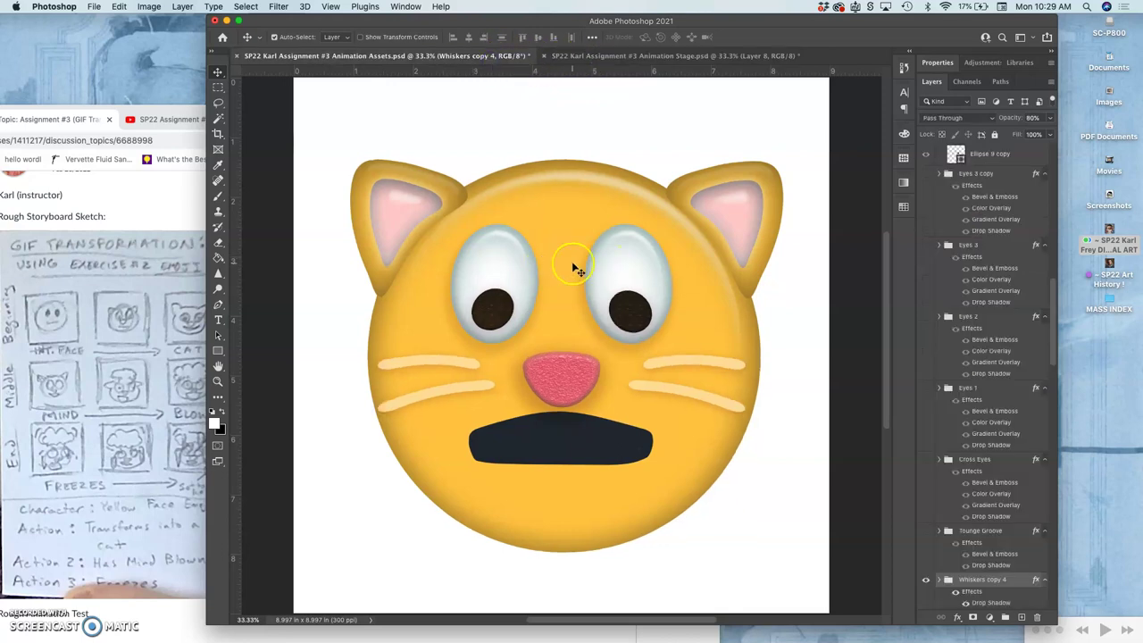
Step: Stretch the Eyeballs White 3 copy 3 eye whites upward to about 115% height
click(644, 59)
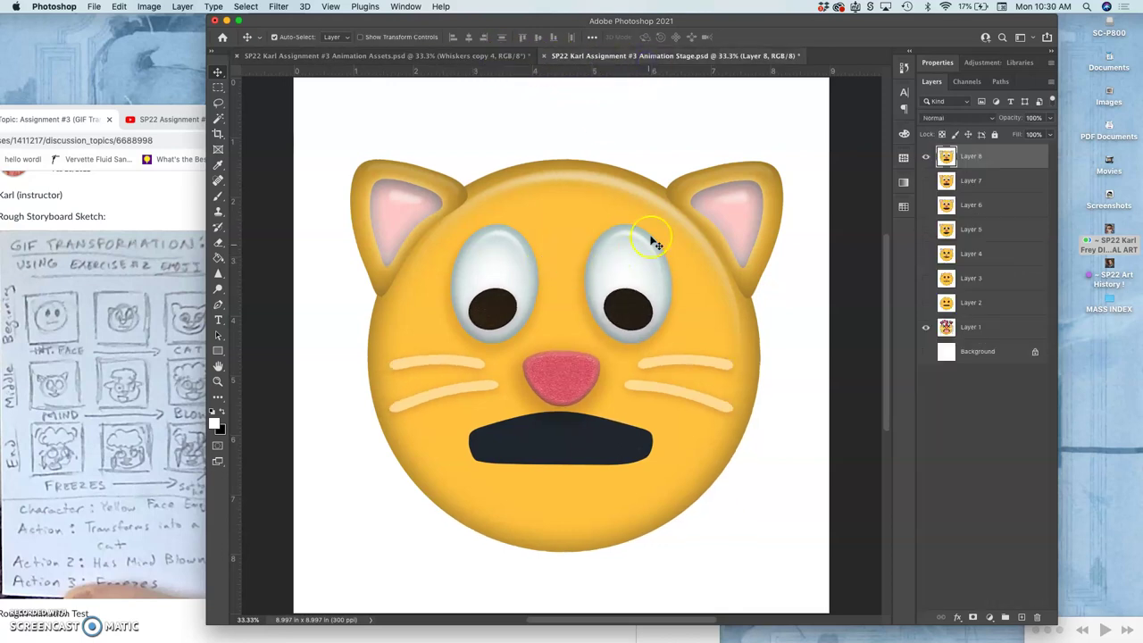
click(389, 58)
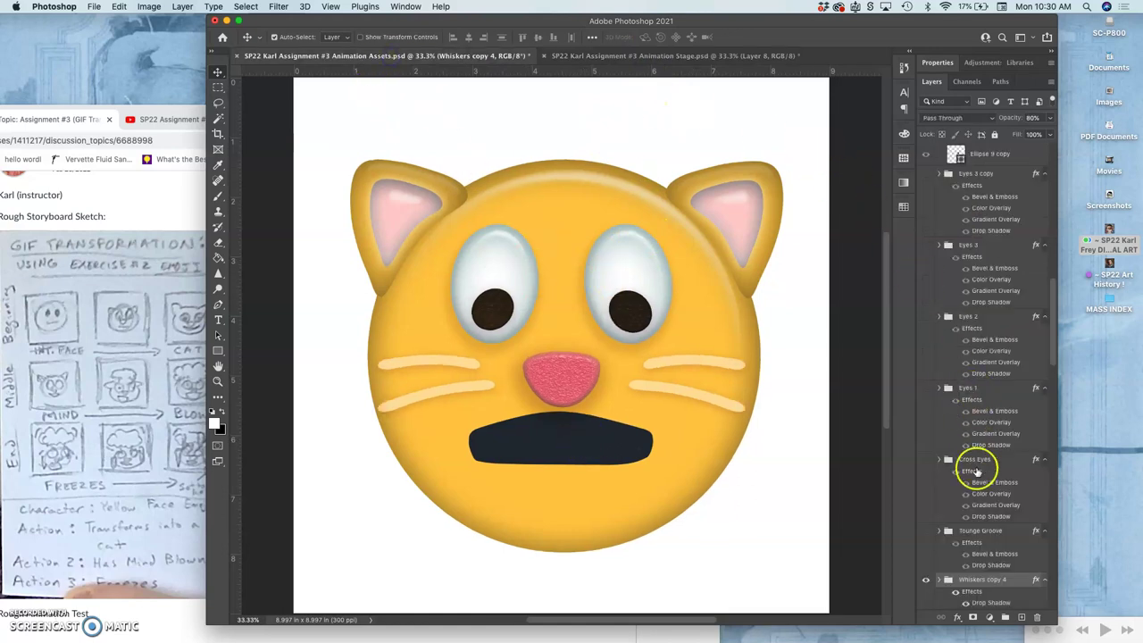
scroll(976, 473, down, 10)
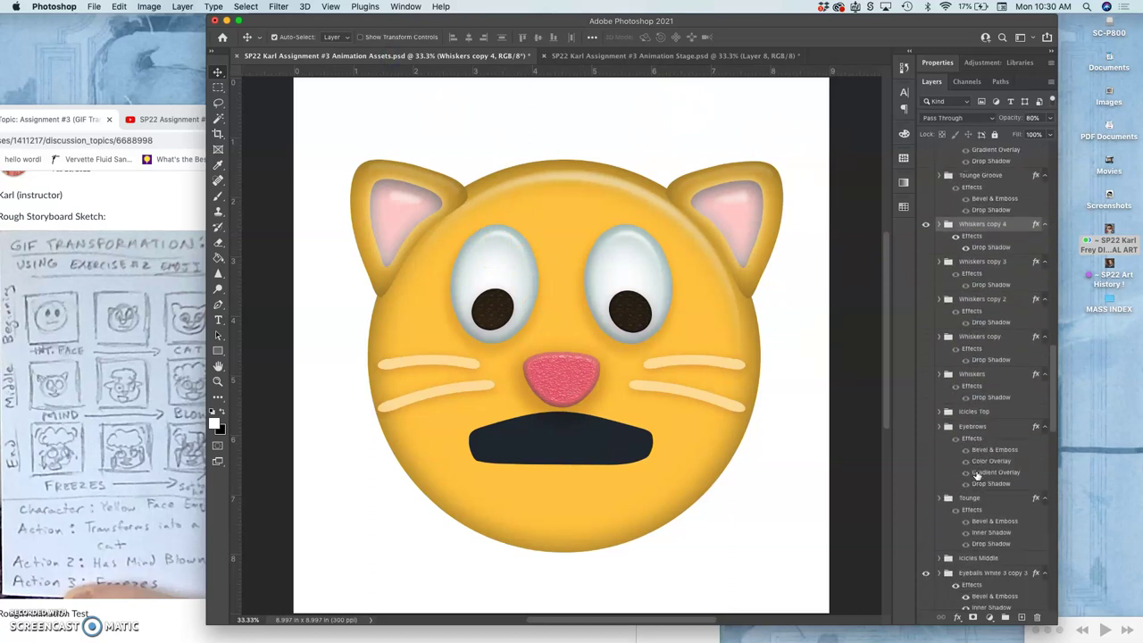
scroll(976, 475, down, 3)
click(976, 469)
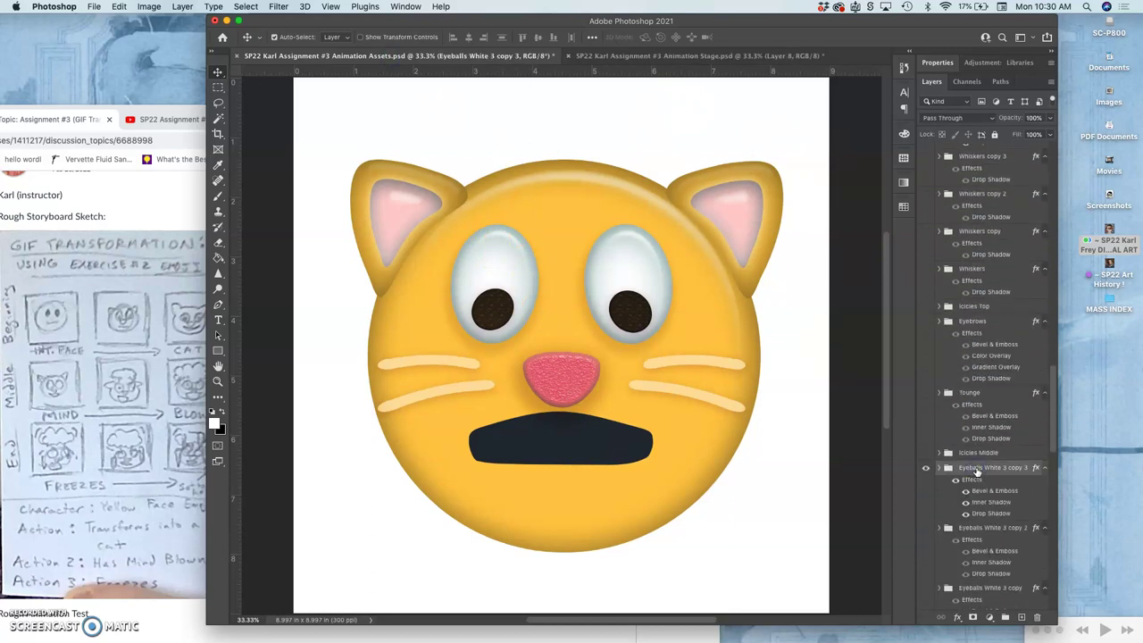
key(super+t)
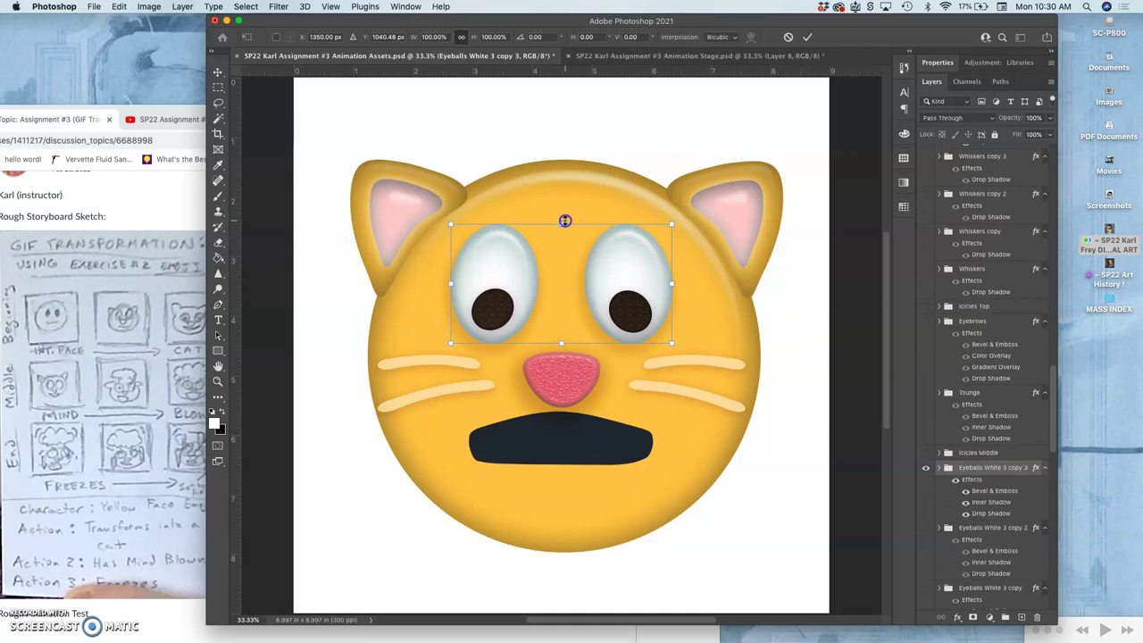
drag(564, 221, 567, 201)
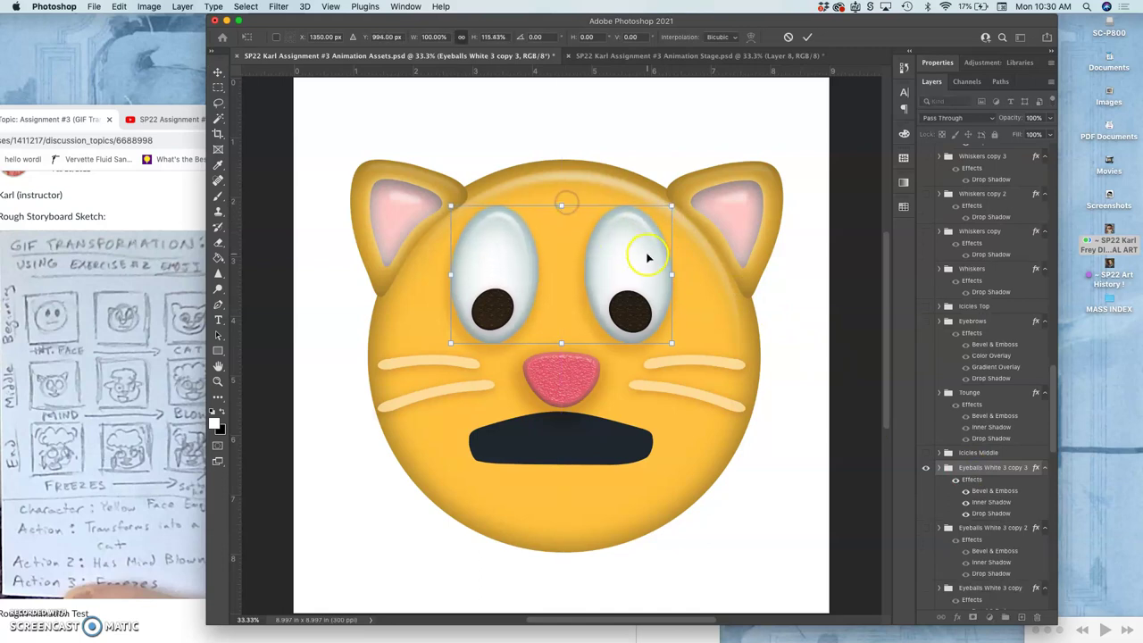
key(Return)
Step: Preview the frozen cat in Animation Stage with Layer 8 hidden, then return to Animation Assets
click(686, 57)
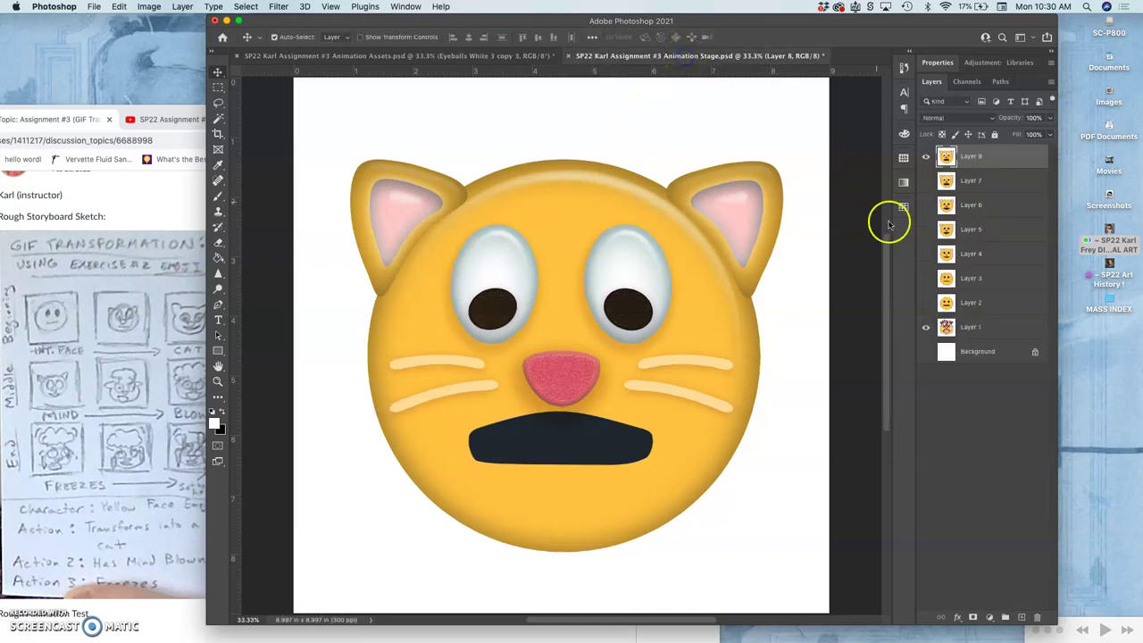
click(924, 157)
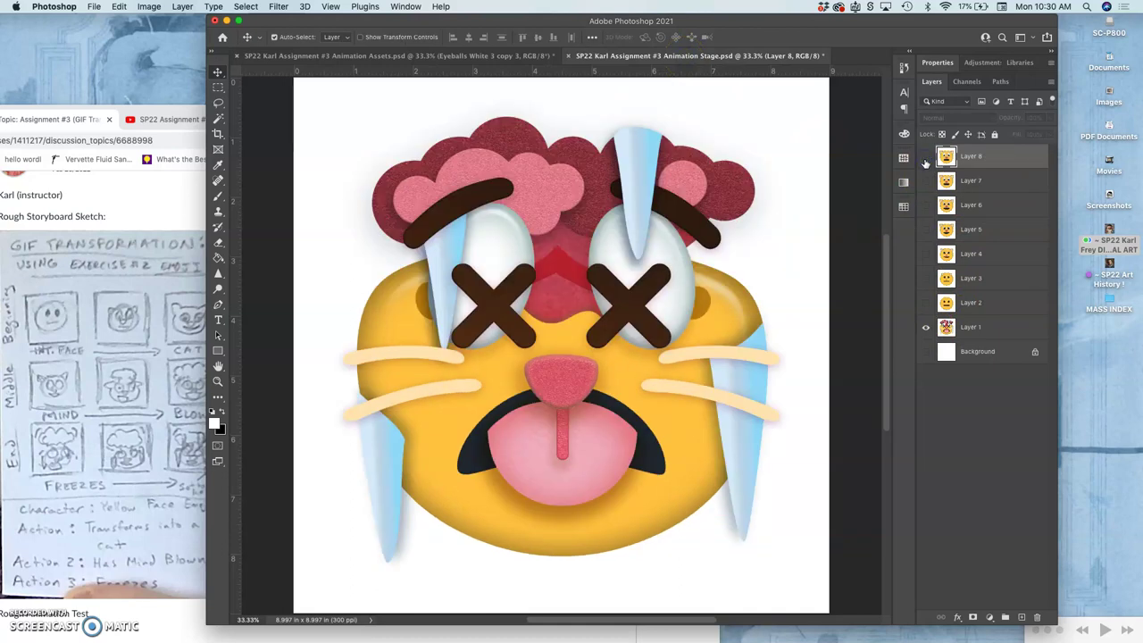
click(518, 55)
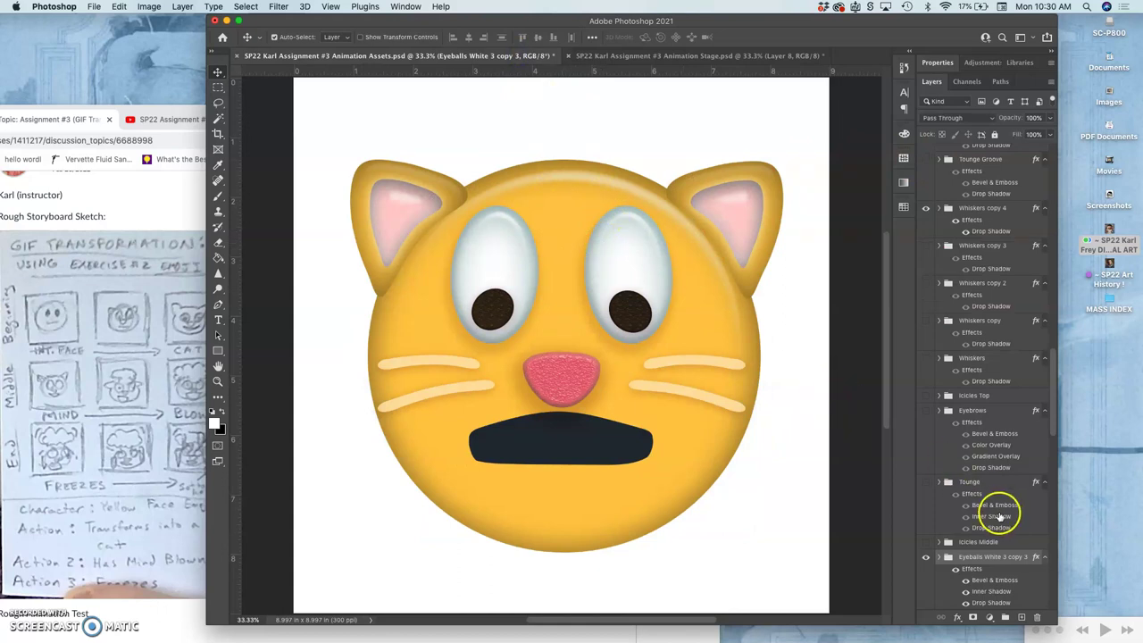
scroll(982, 510, down, 4)
scroll(989, 514, down, 10)
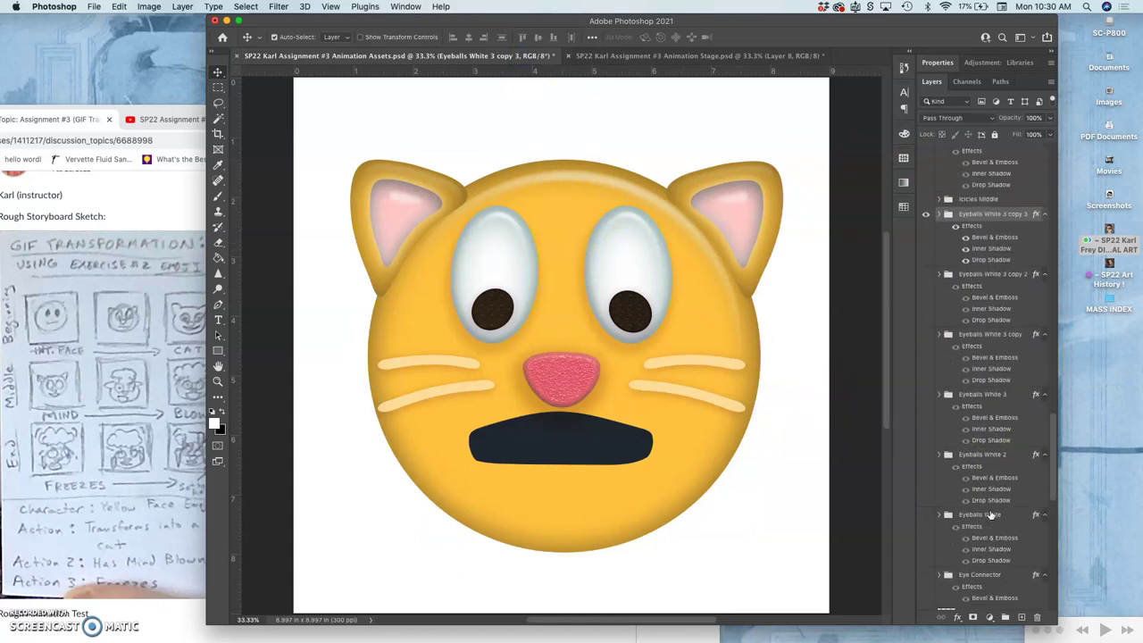
Step: Duplicate the MOUTH copy 3 layer and put the copy into Warp transform
click(985, 518)
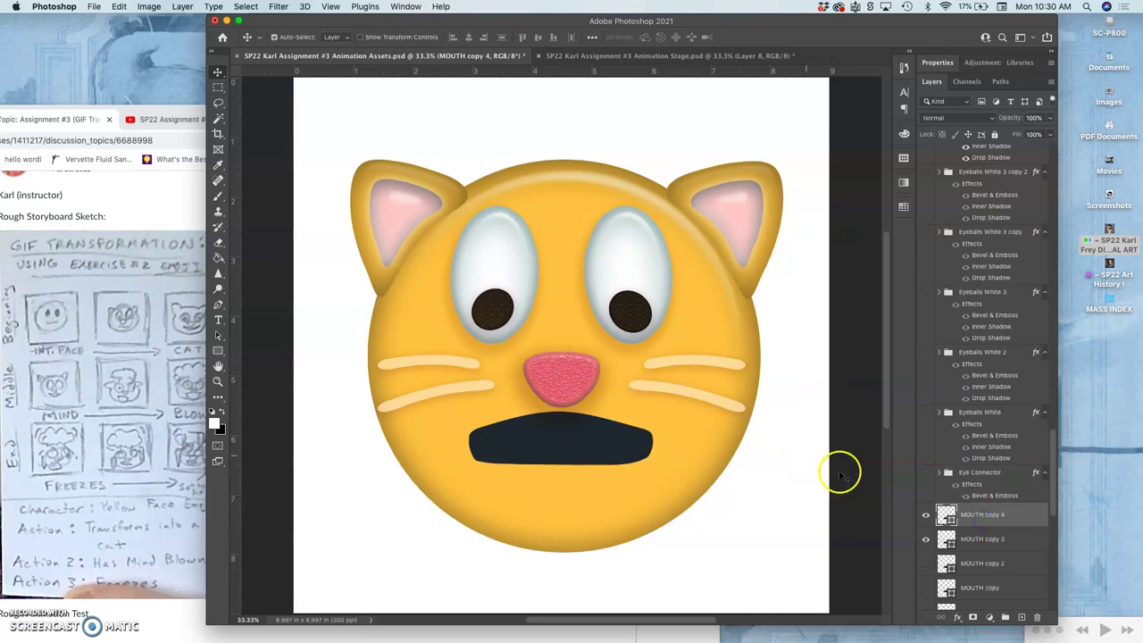
key(super+j)
key(super+t)
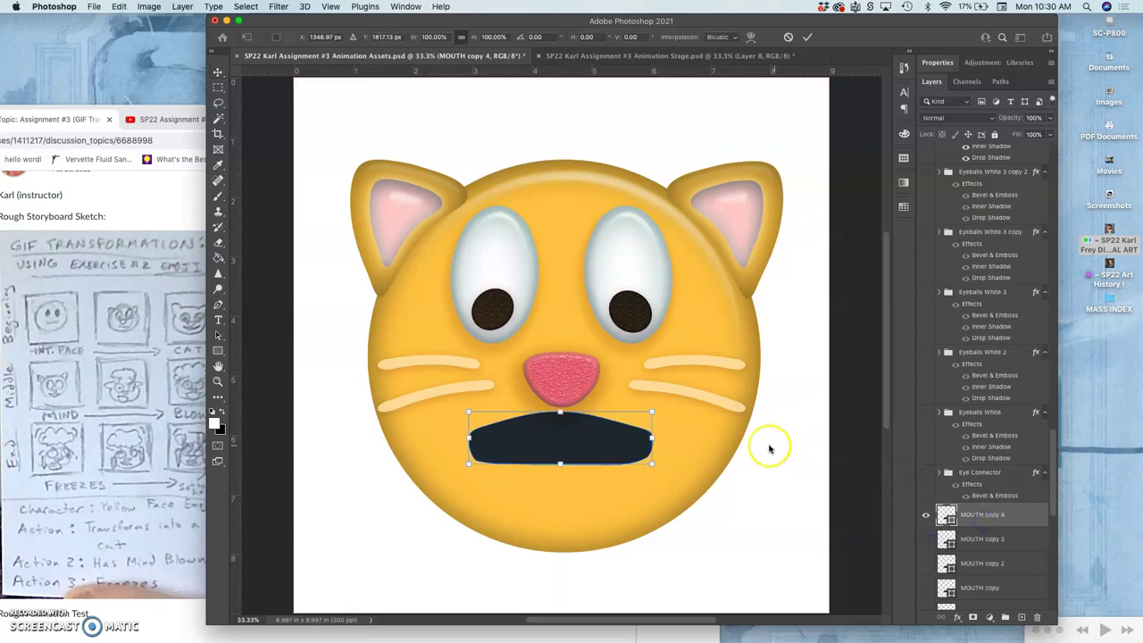
right_click(568, 439)
click(592, 465)
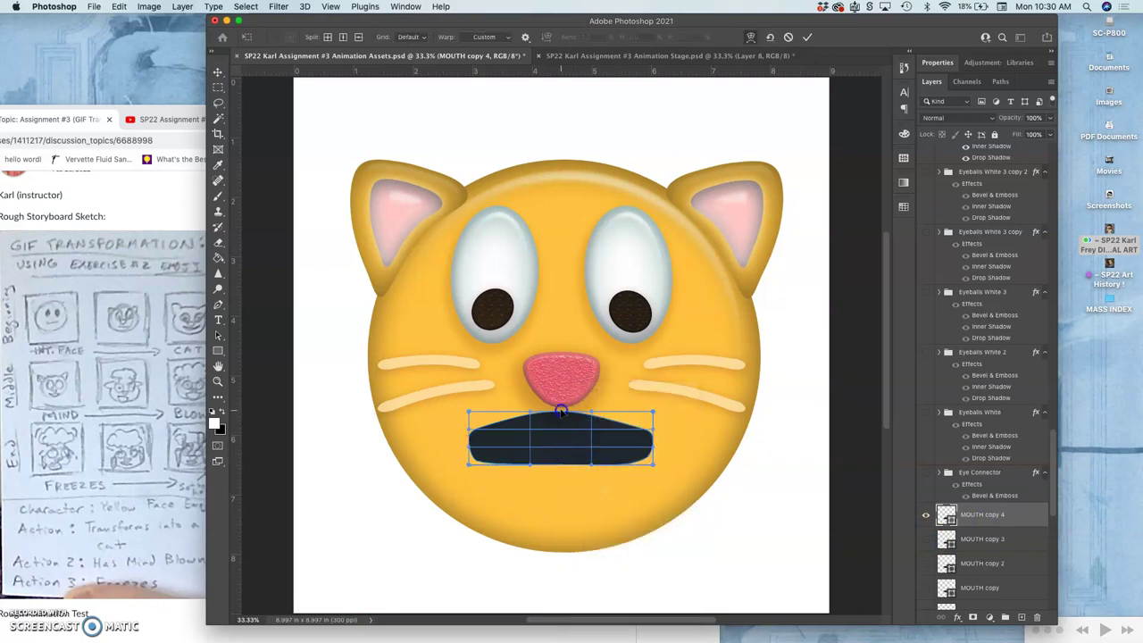
Step: Warp the copied mouth into a downturned frown by pulling its corners down, then show Animation Stage
drag(561, 411, 562, 413)
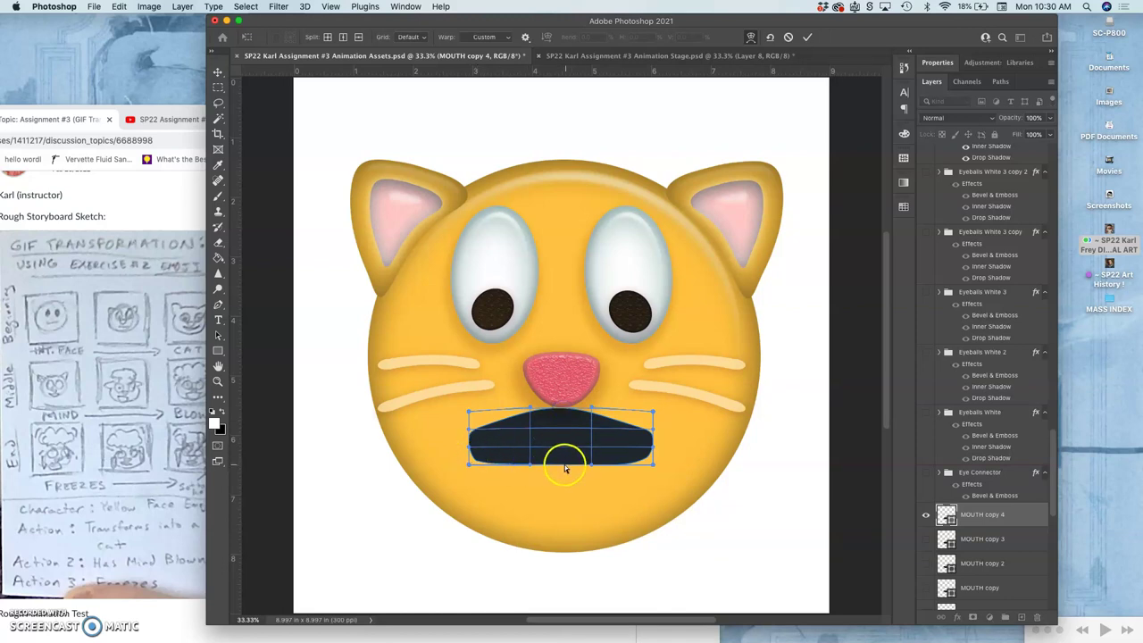
drag(564, 465, 564, 458)
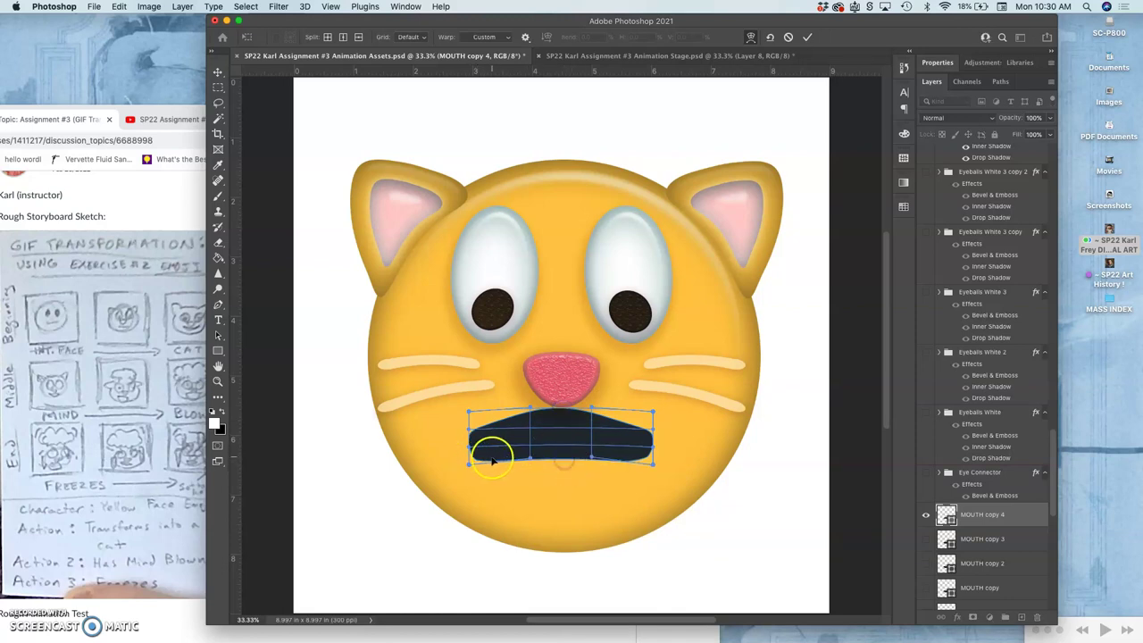
drag(468, 465, 468, 474)
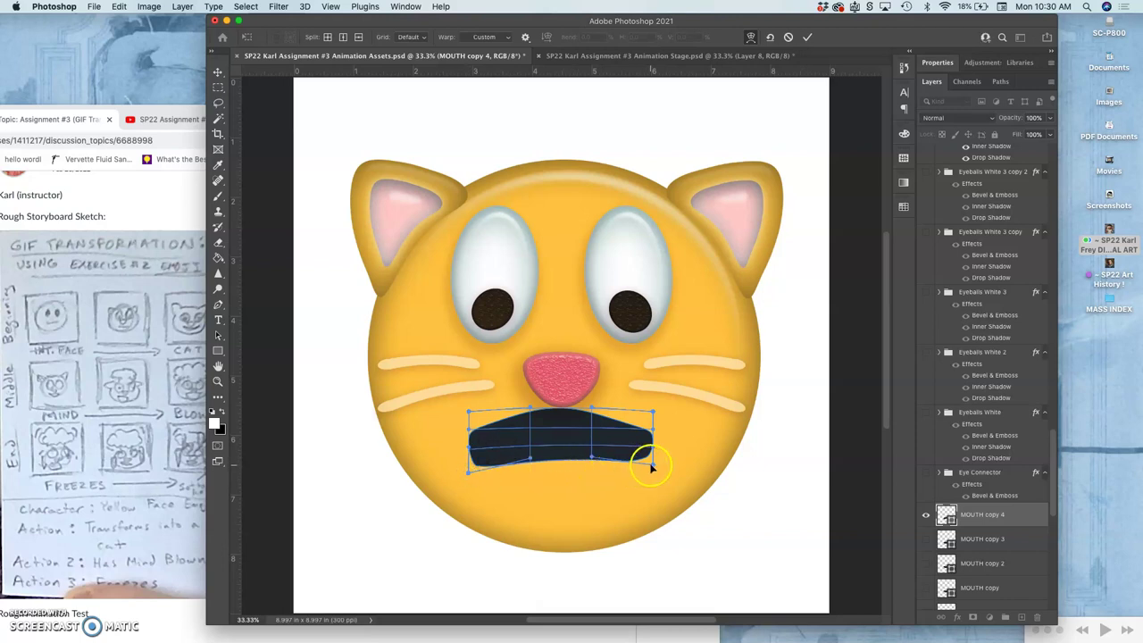
drag(650, 474, 653, 475)
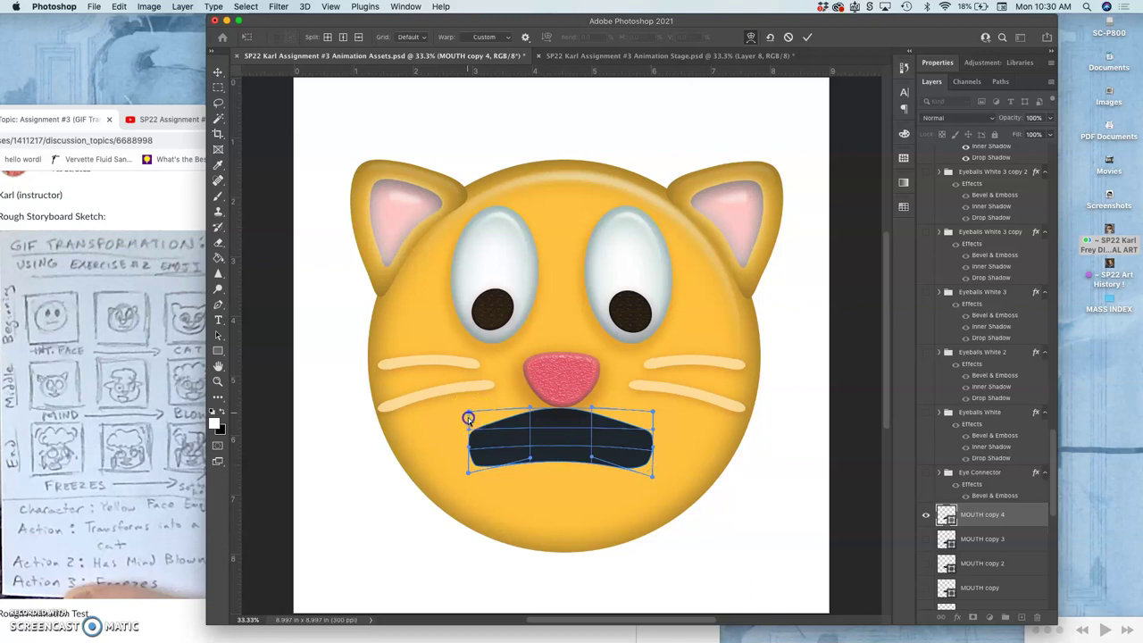
drag(468, 418, 467, 423)
drag(654, 417, 651, 427)
key(Return)
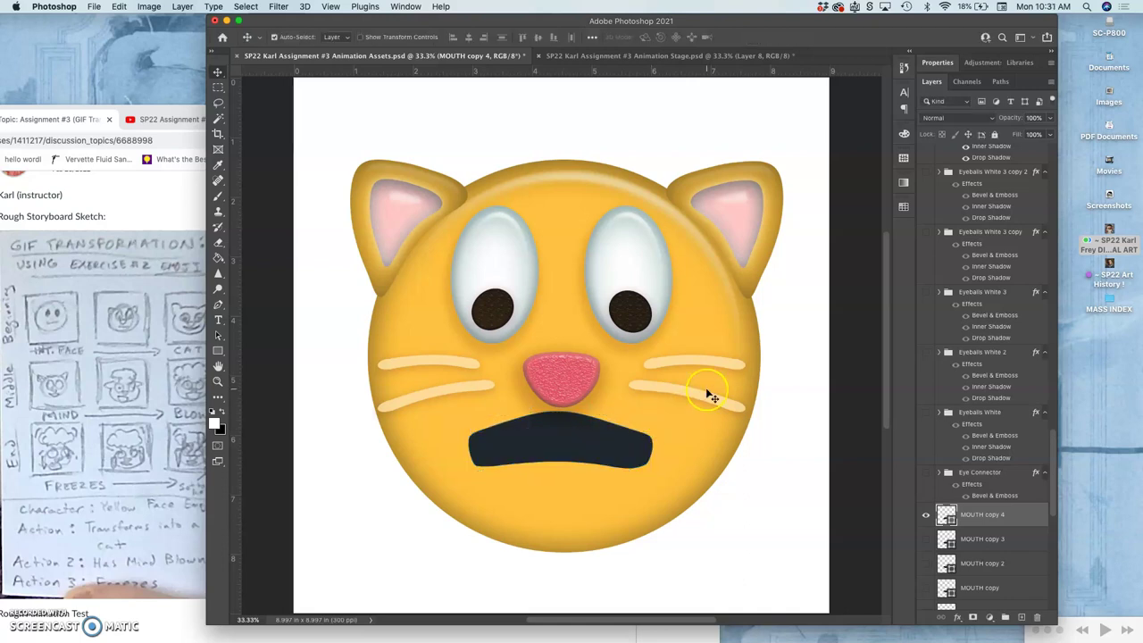
click(671, 59)
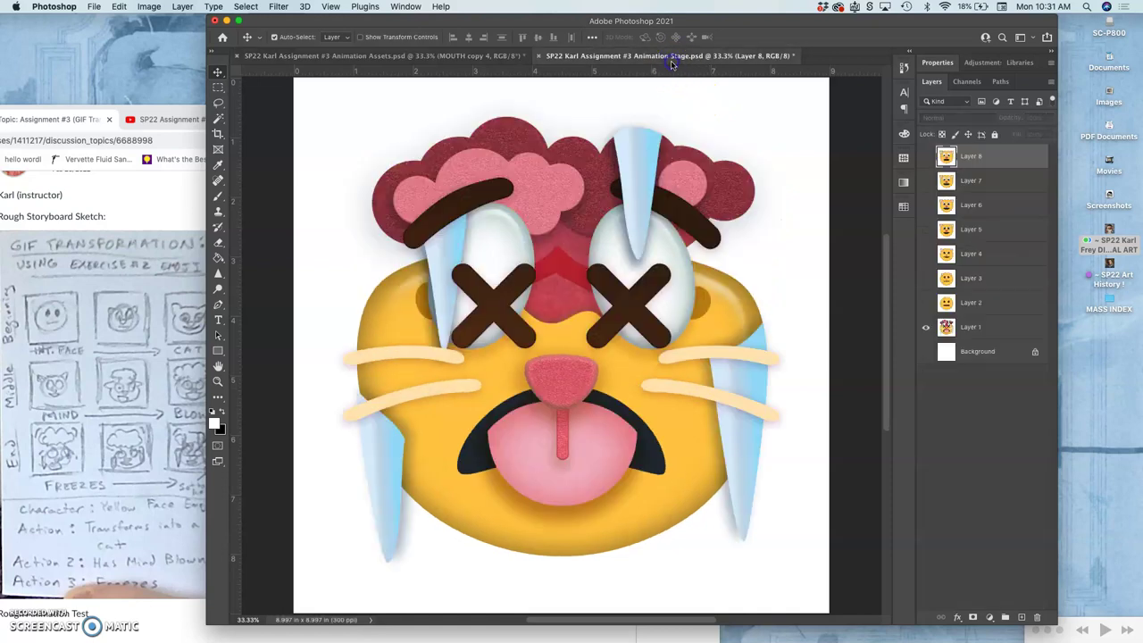
Step: Re-warp the MOUTH copy 4 mouth in Animation Assets: raise its upper edge, widen both sides, apply
click(460, 56)
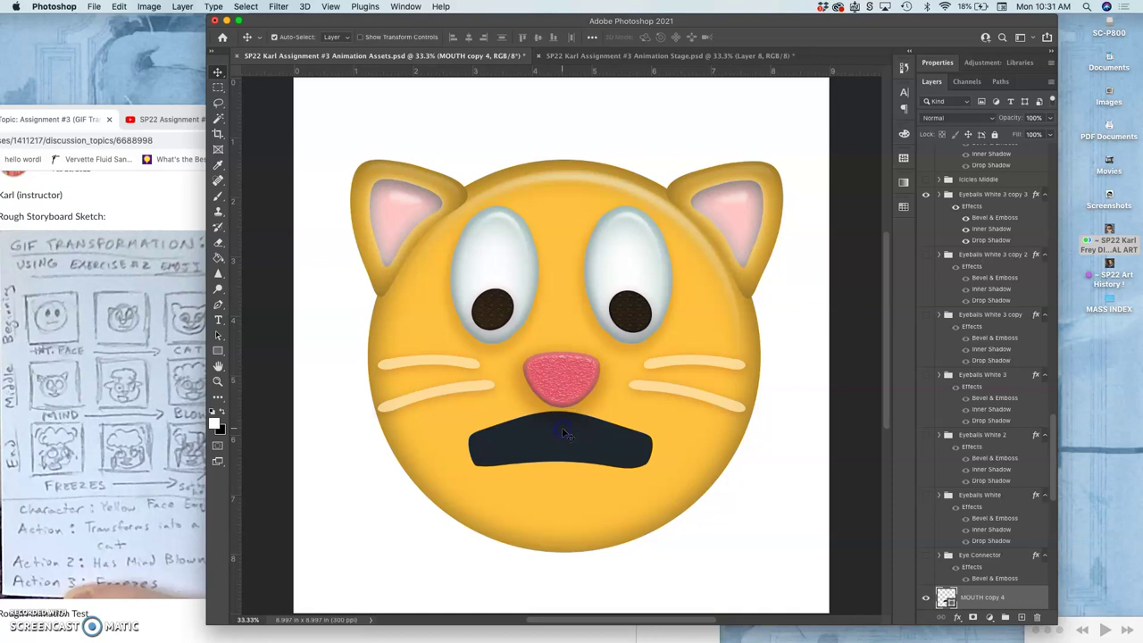
click(587, 428)
key(super)
key(super+t)
right_click(582, 437)
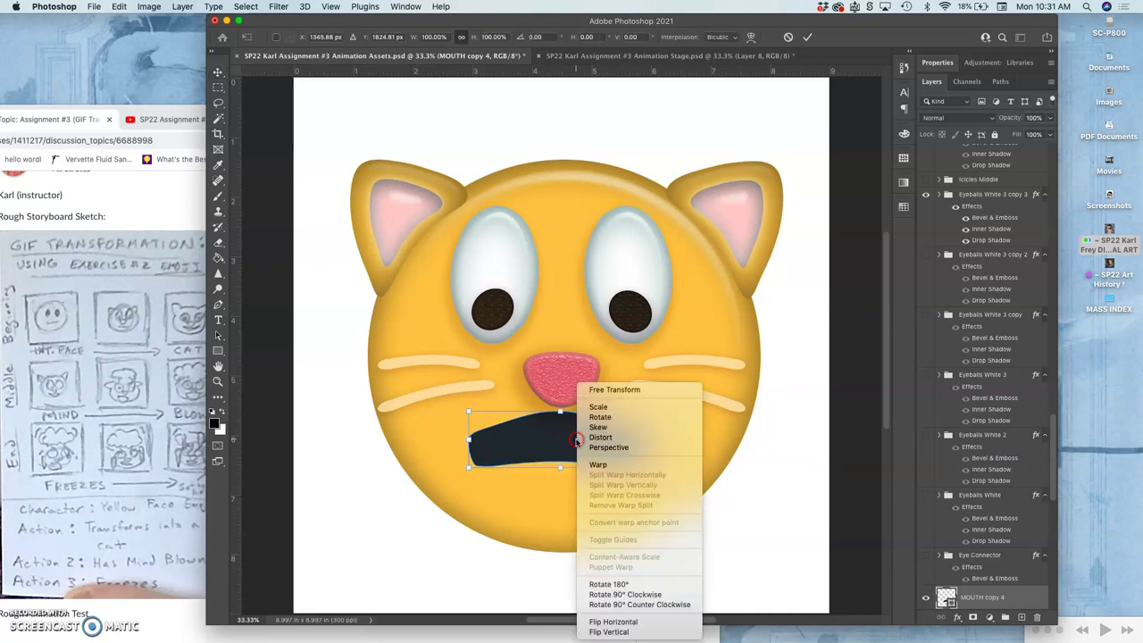
click(596, 466)
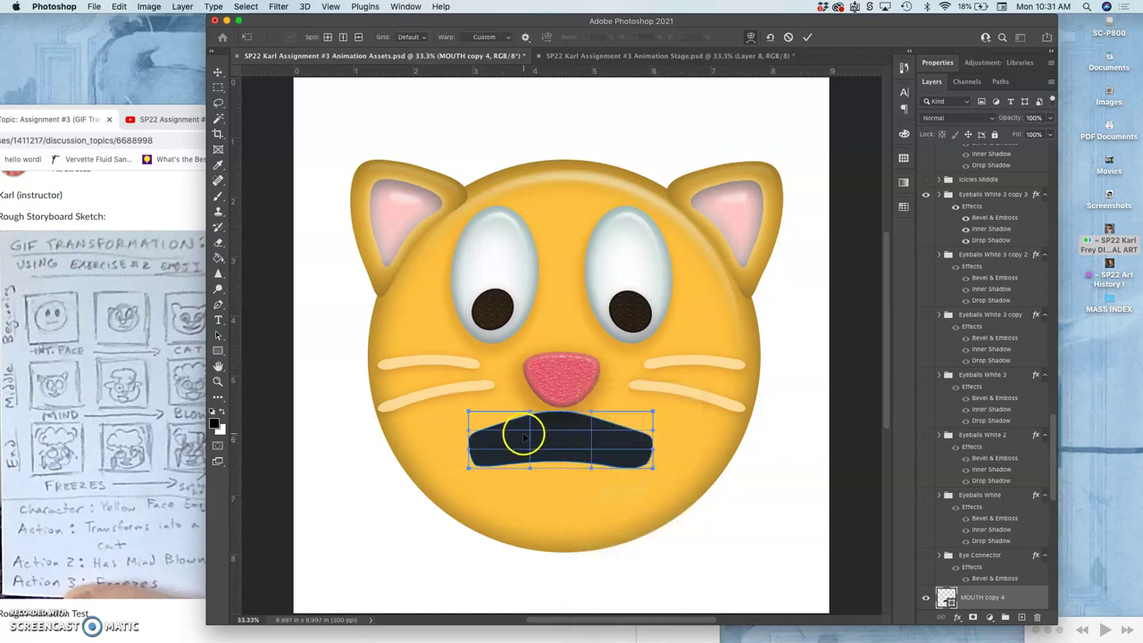
drag(524, 435, 521, 431)
drag(599, 434, 603, 431)
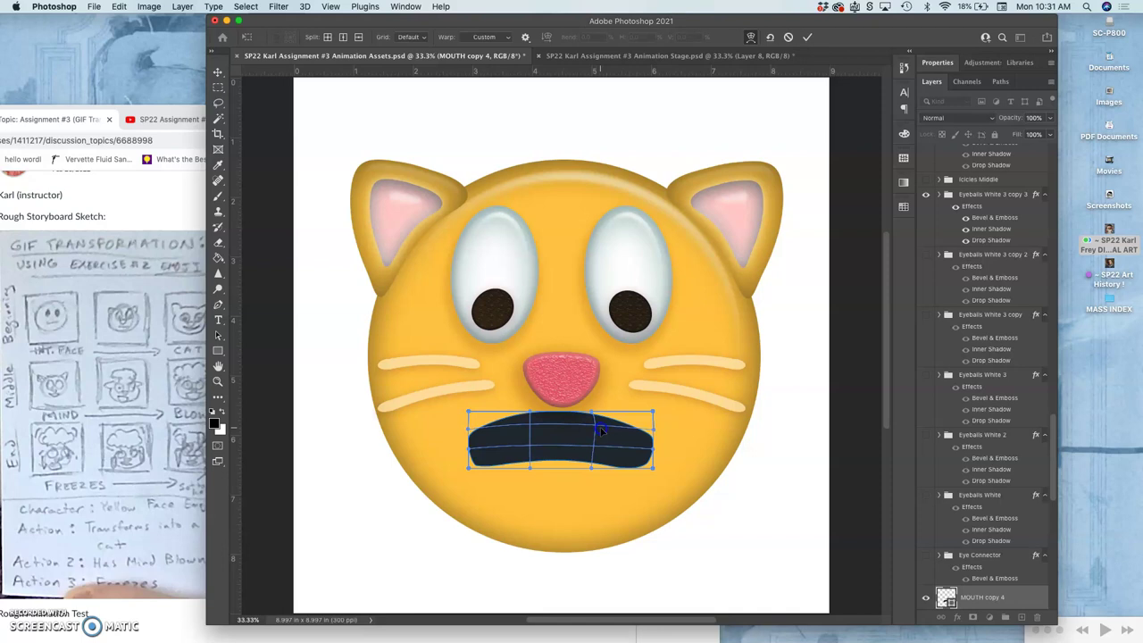
drag(487, 441, 469, 437)
drag(634, 439, 654, 436)
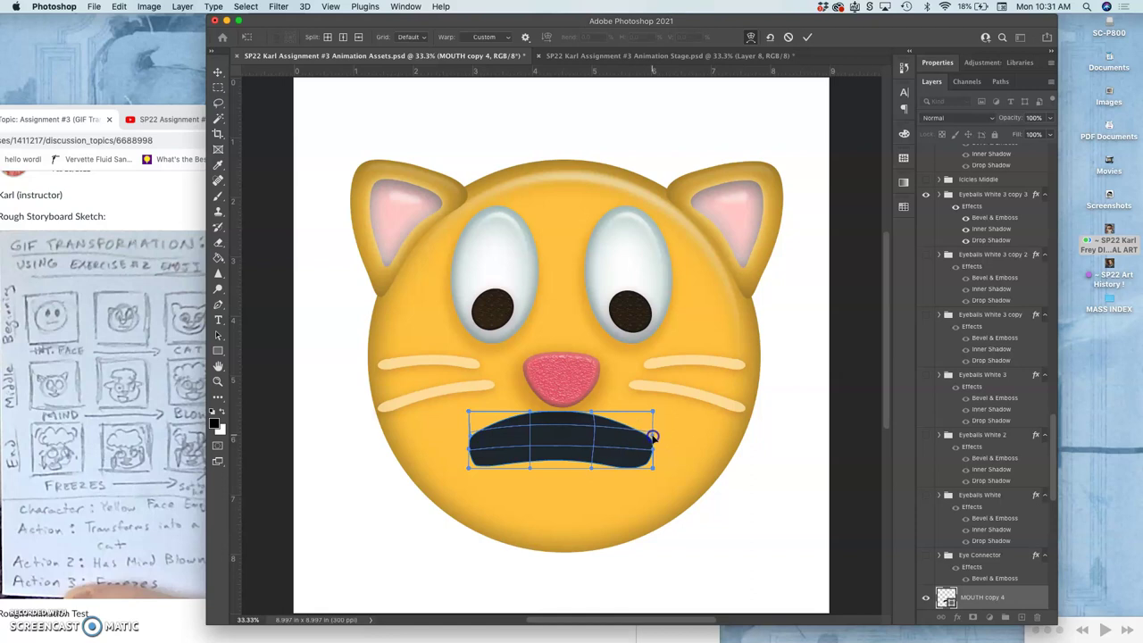
drag(542, 467, 539, 468)
key(Return)
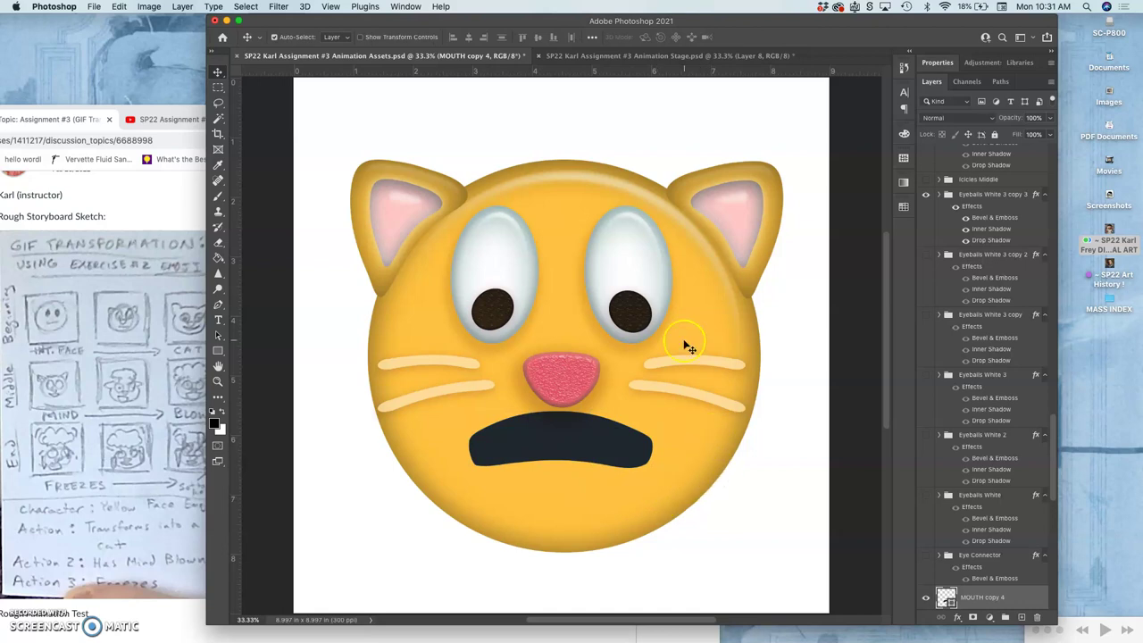
Step: Duplicate the Cat Ears copy group and hide the original
scroll(977, 514, down, 10)
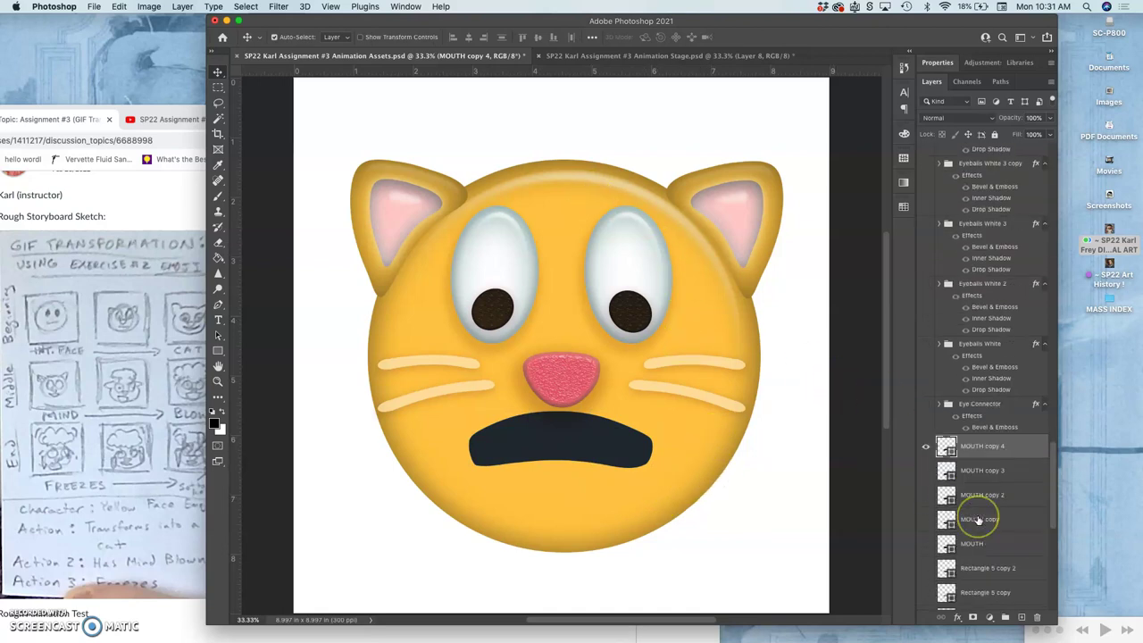
scroll(977, 519, up, 4)
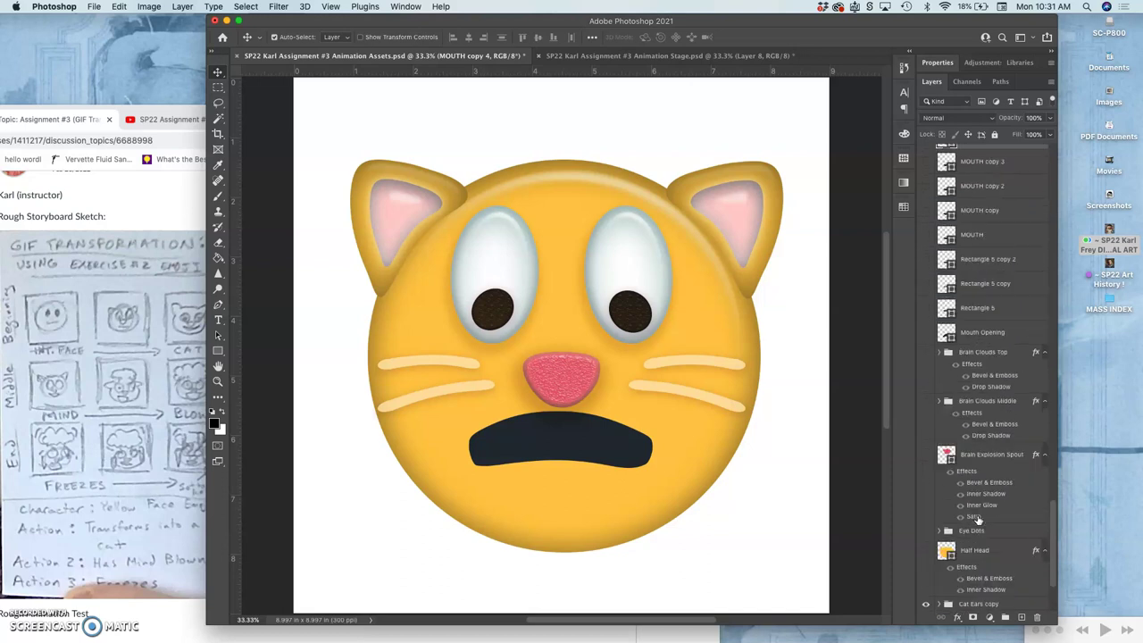
scroll(977, 518, up, 6)
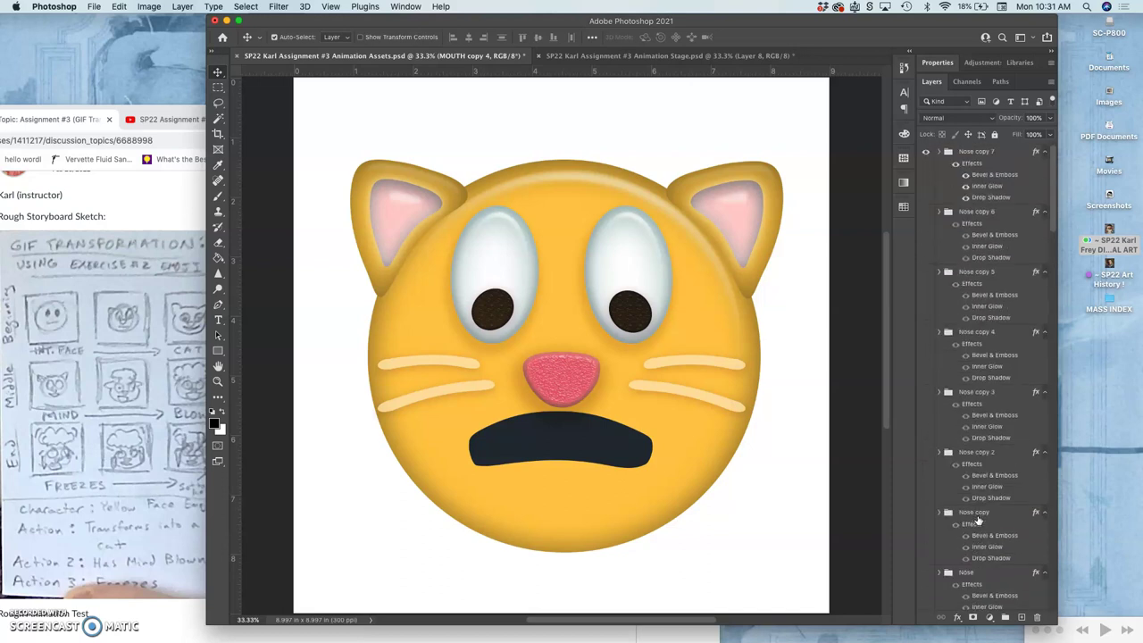
scroll(977, 520, down, 6)
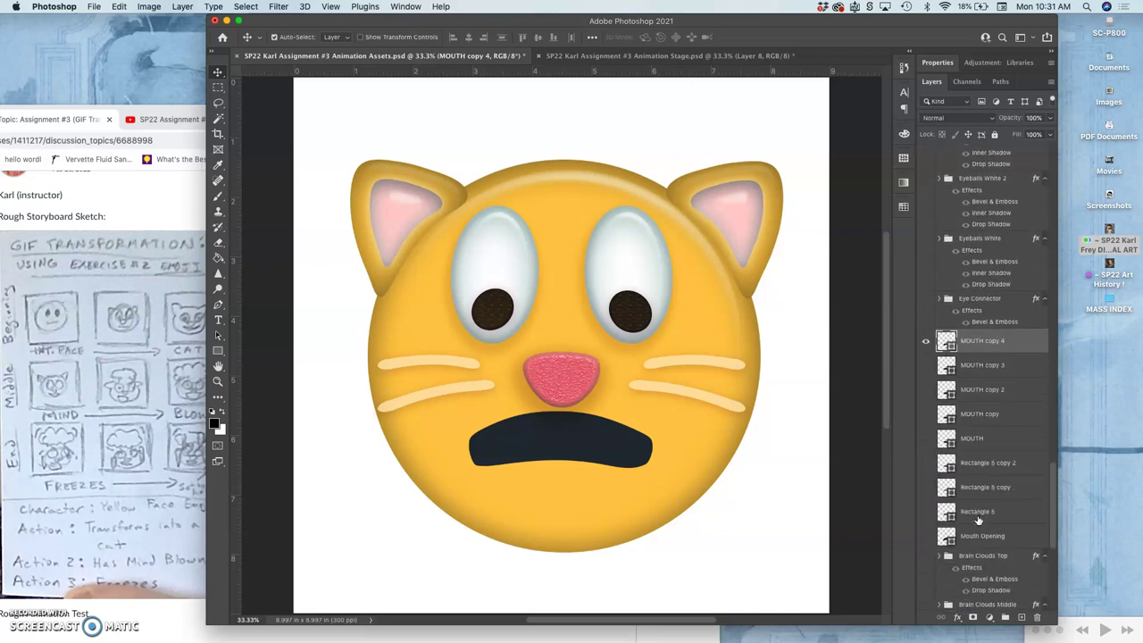
scroll(977, 520, down, 8)
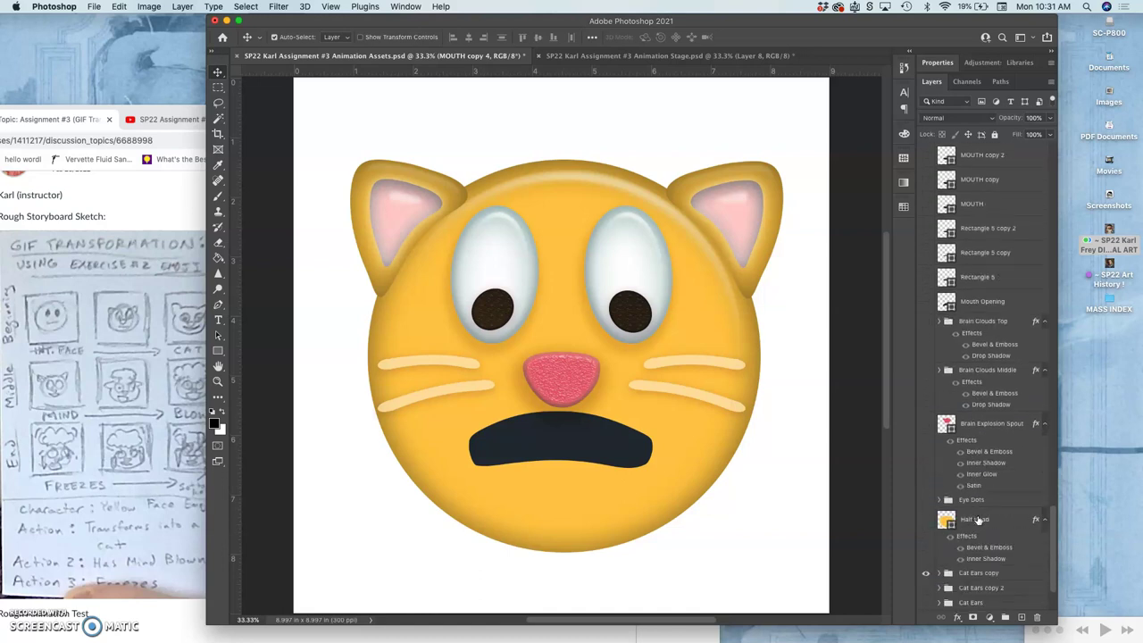
scroll(977, 518, down, 3)
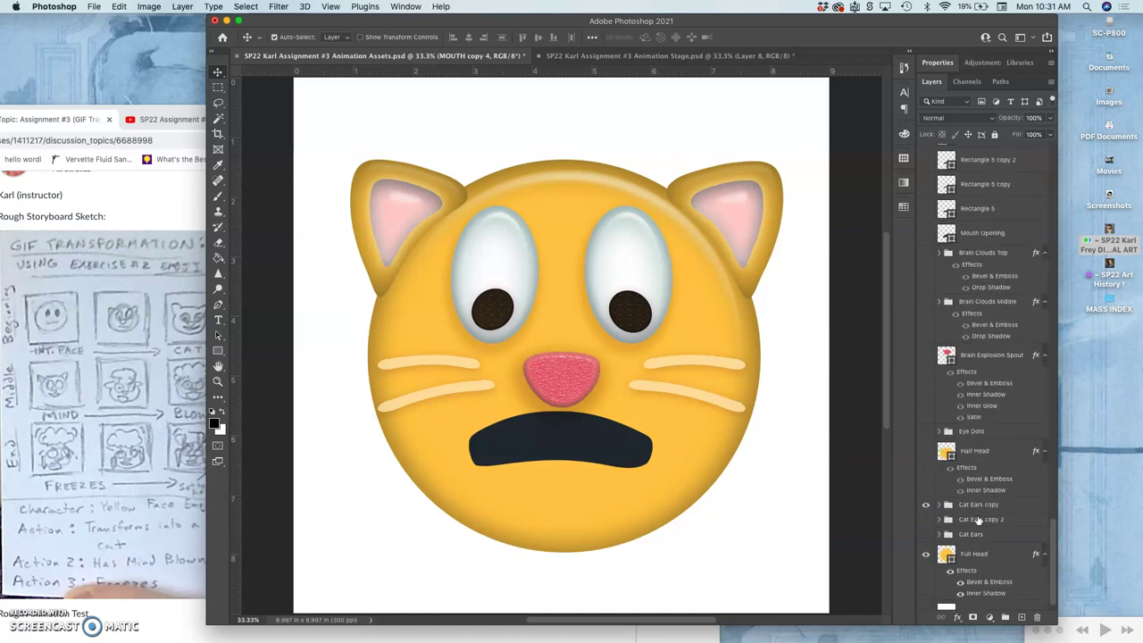
click(982, 507)
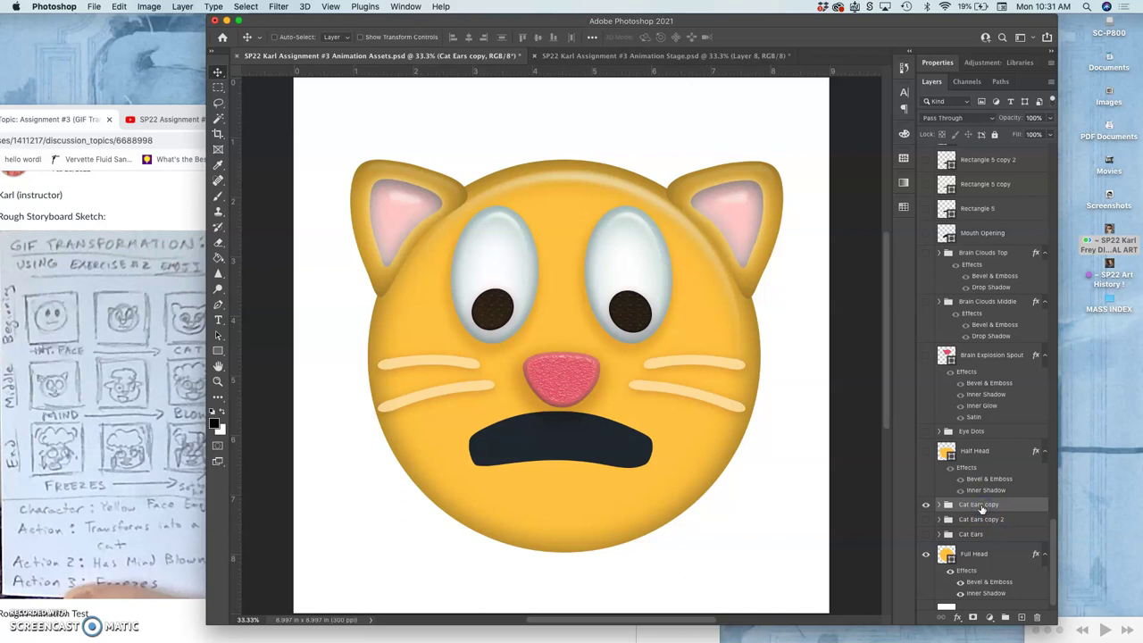
key(super+j)
click(926, 520)
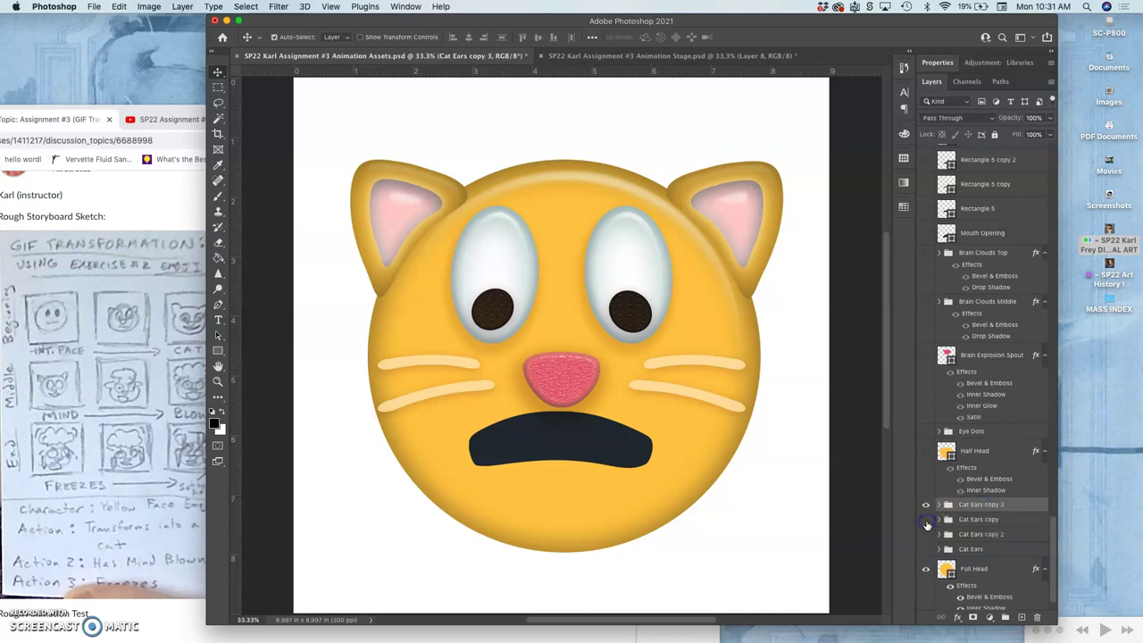
Step: Squash the Cat Ears copy 3 ears from the top to about 94% height
key(super+t)
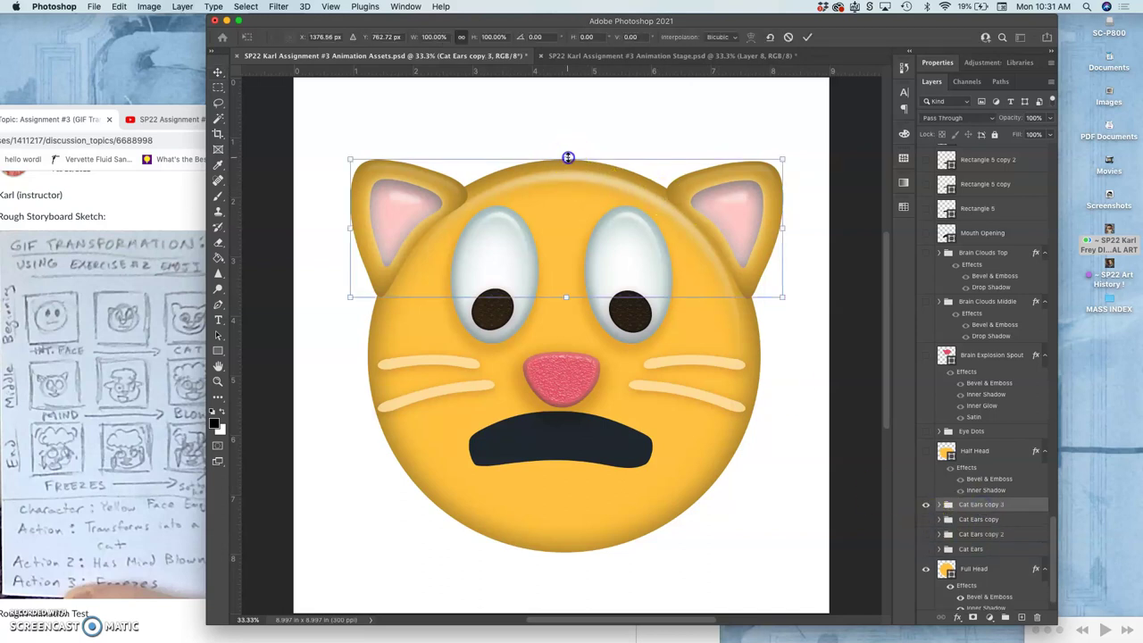
drag(568, 158, 568, 166)
key(Return)
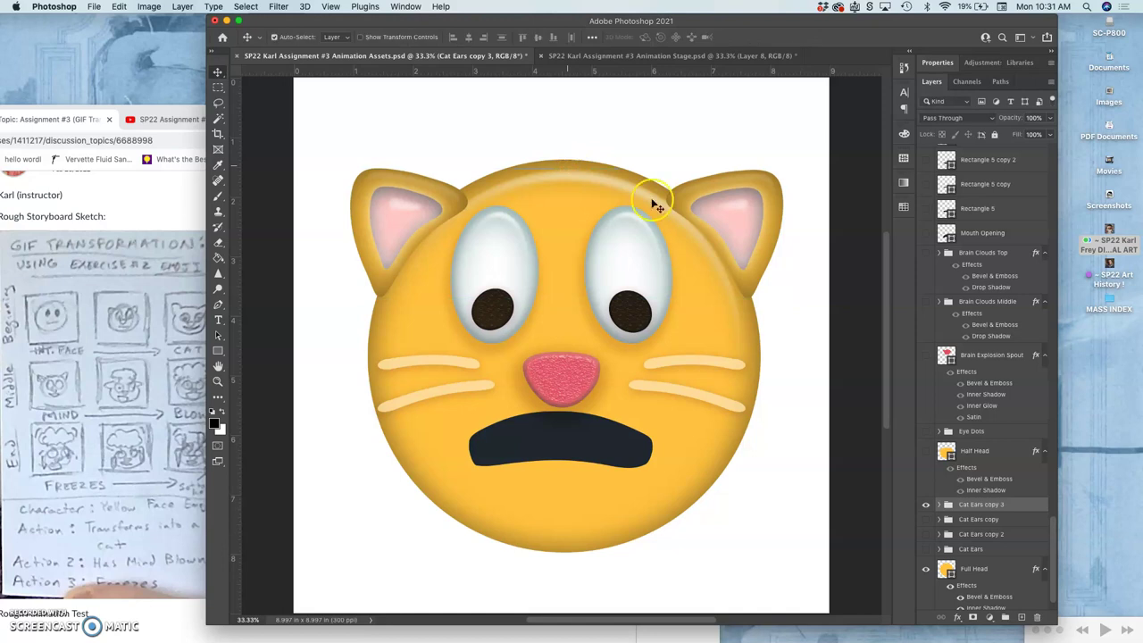
Step: Duplicate the Full Head layer, hide the original, and lower the copy's top edge slightly
click(976, 568)
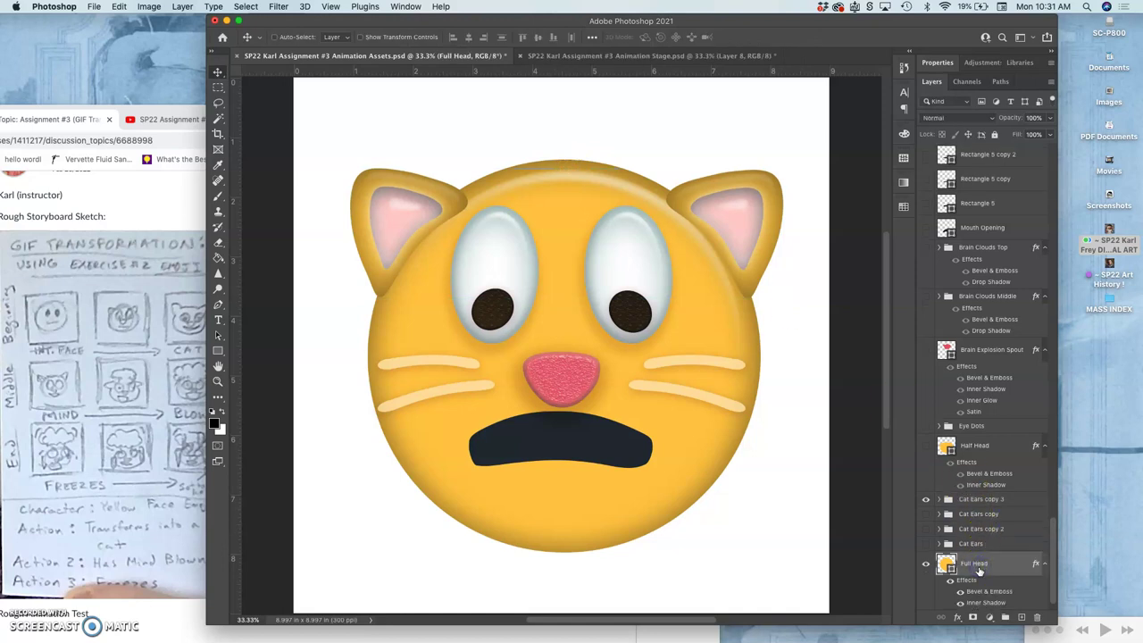
key(super+j)
click(926, 541)
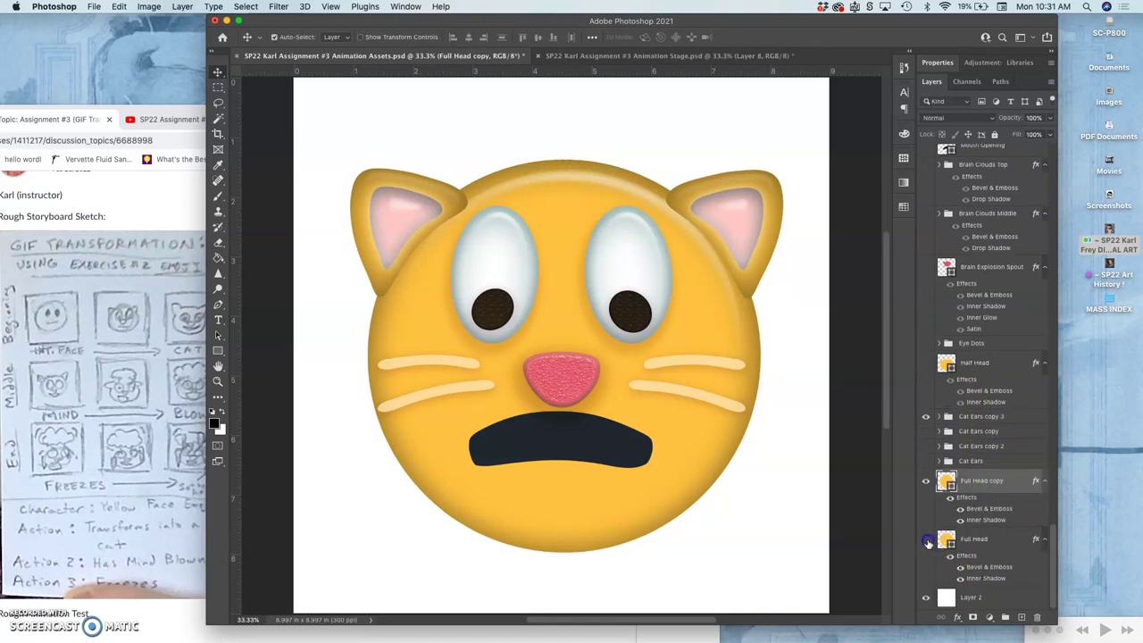
key(super+t)
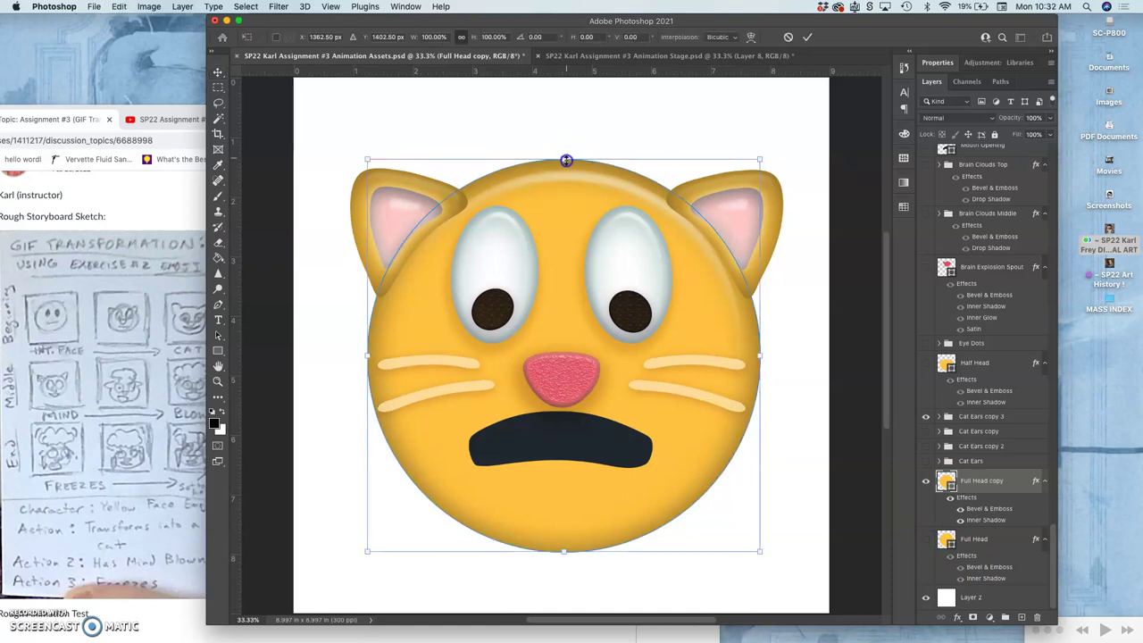
drag(566, 161, 566, 165)
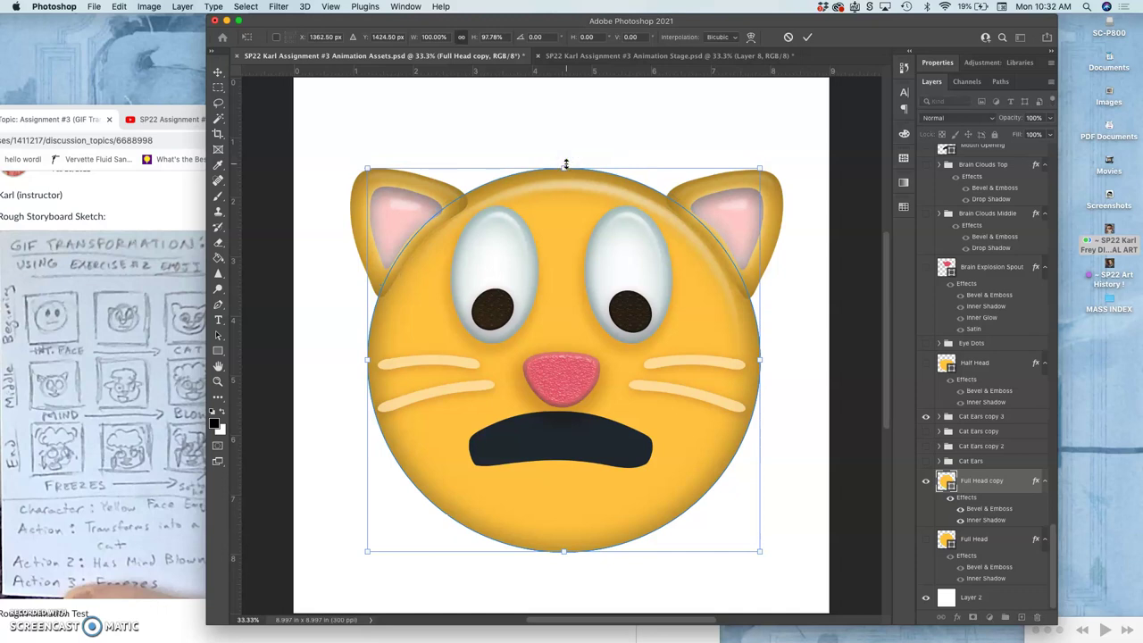
key(Return)
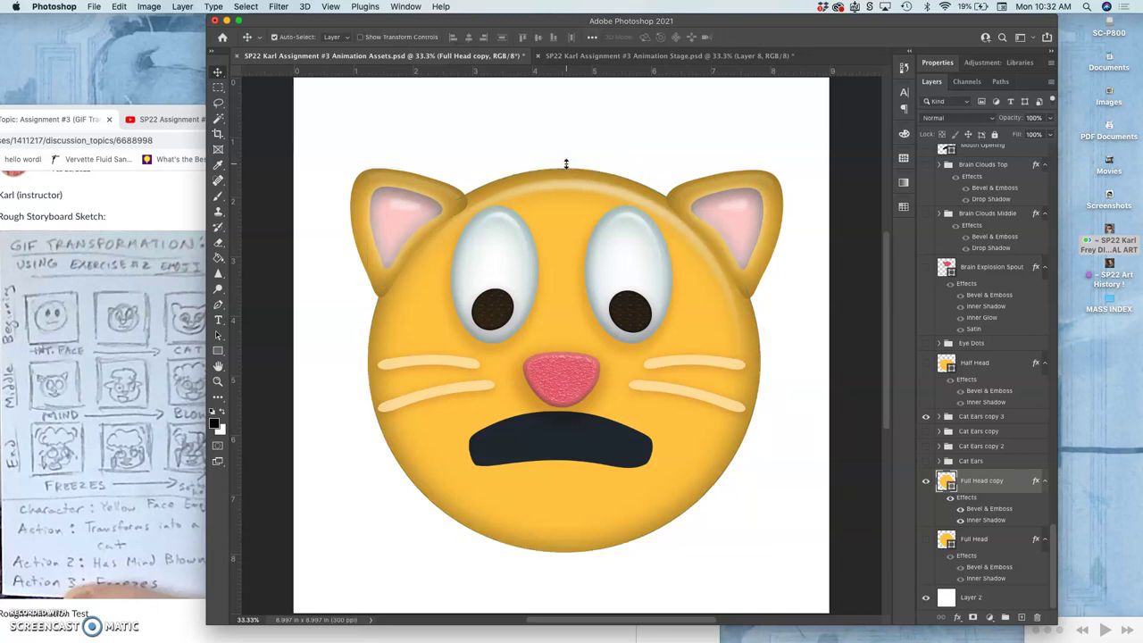
click(600, 195)
click(926, 365)
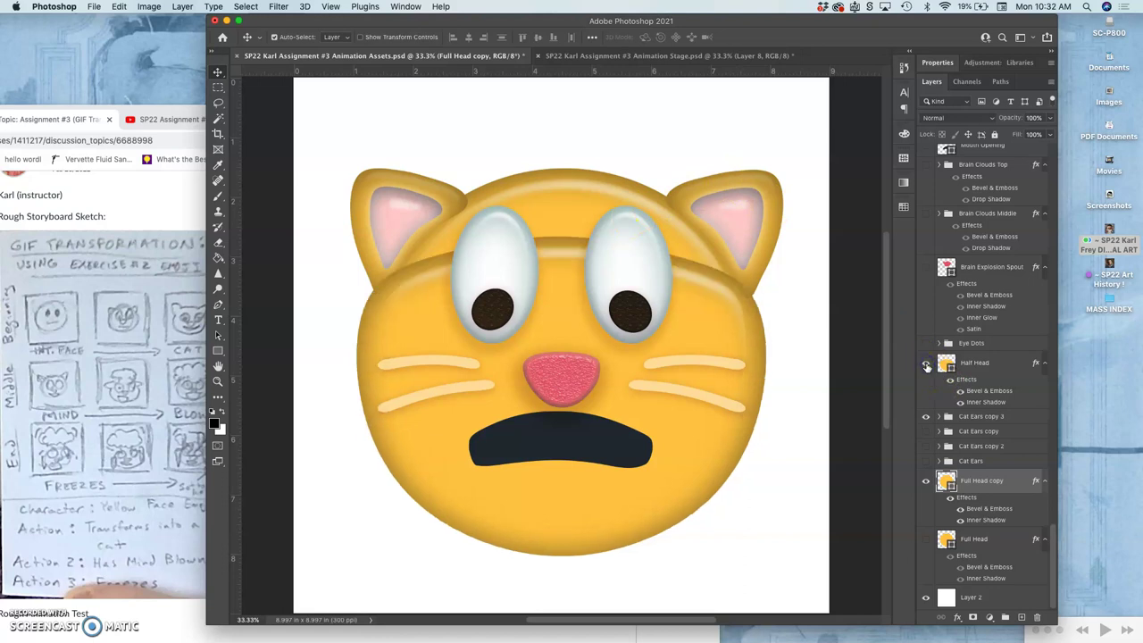
click(925, 366)
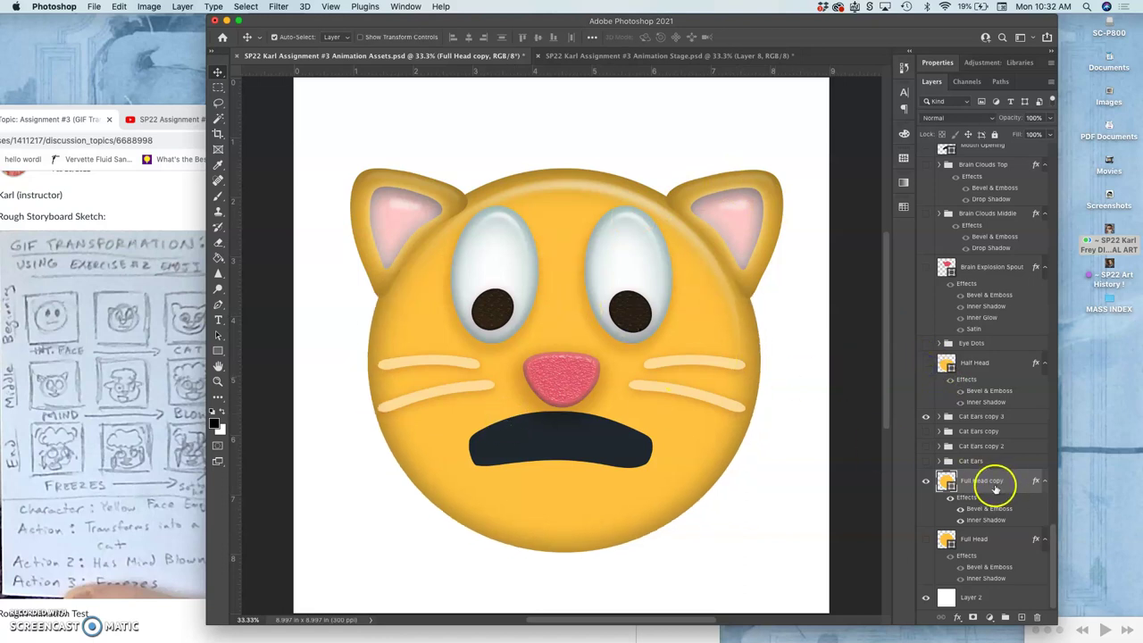
Step: Warp the head copy so both bottom corners flare down and outward
key(super+t)
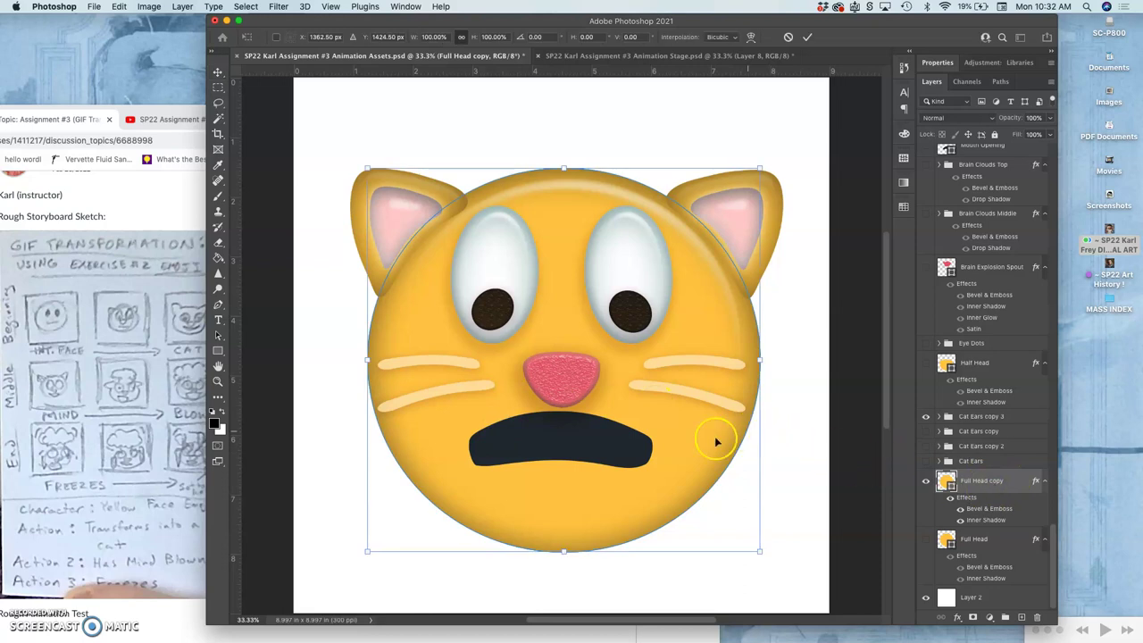
right_click(689, 444)
click(706, 464)
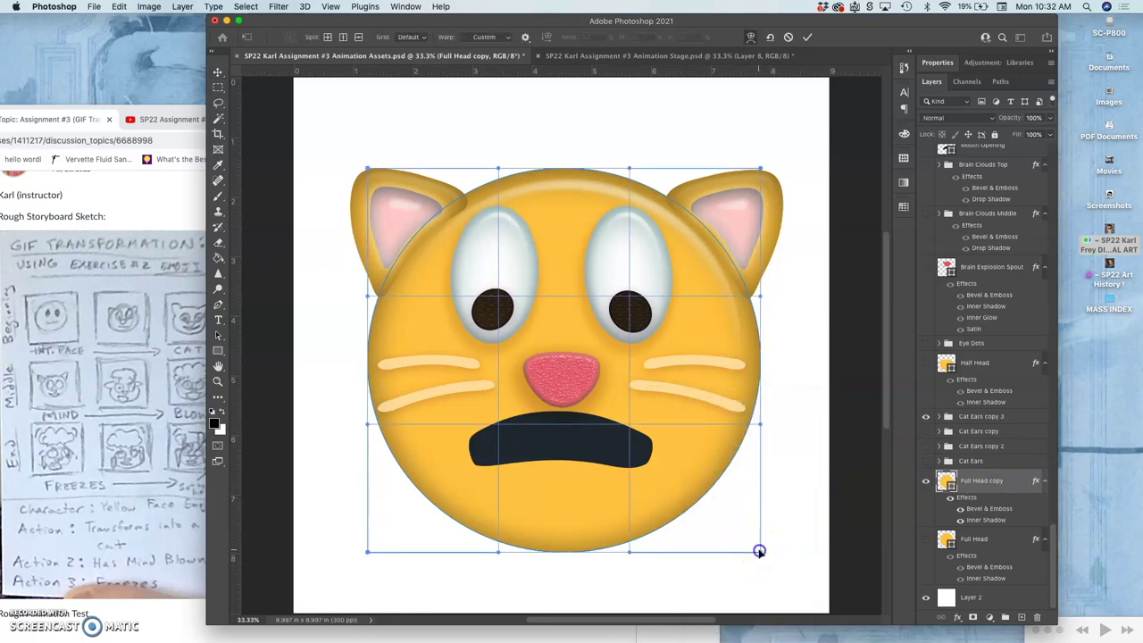
drag(760, 554, 770, 563)
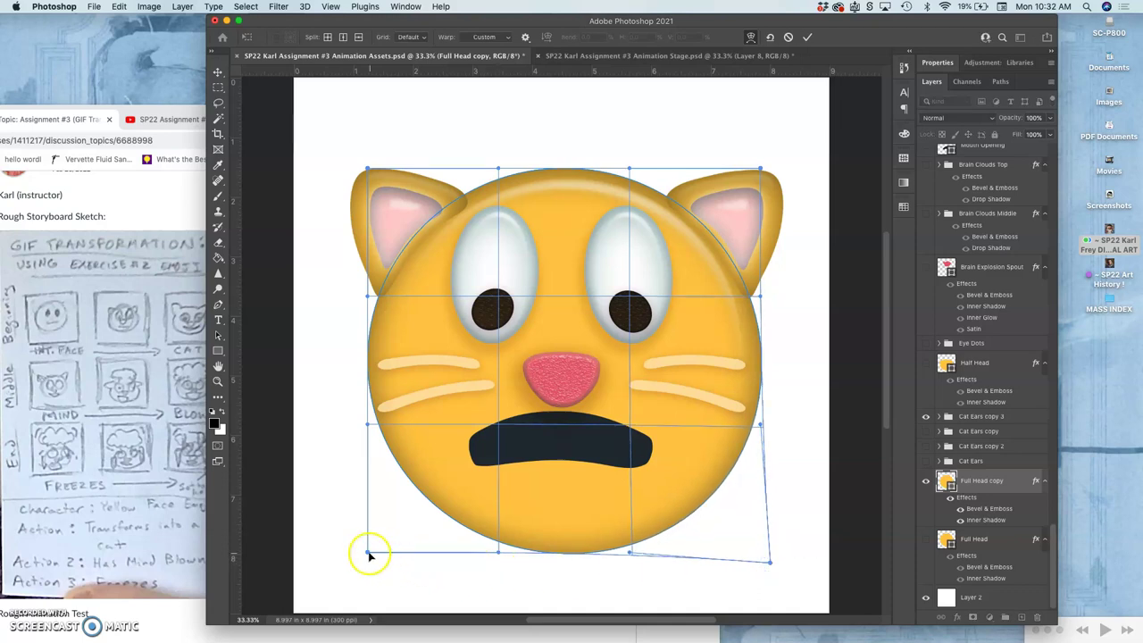
drag(362, 560, 360, 563)
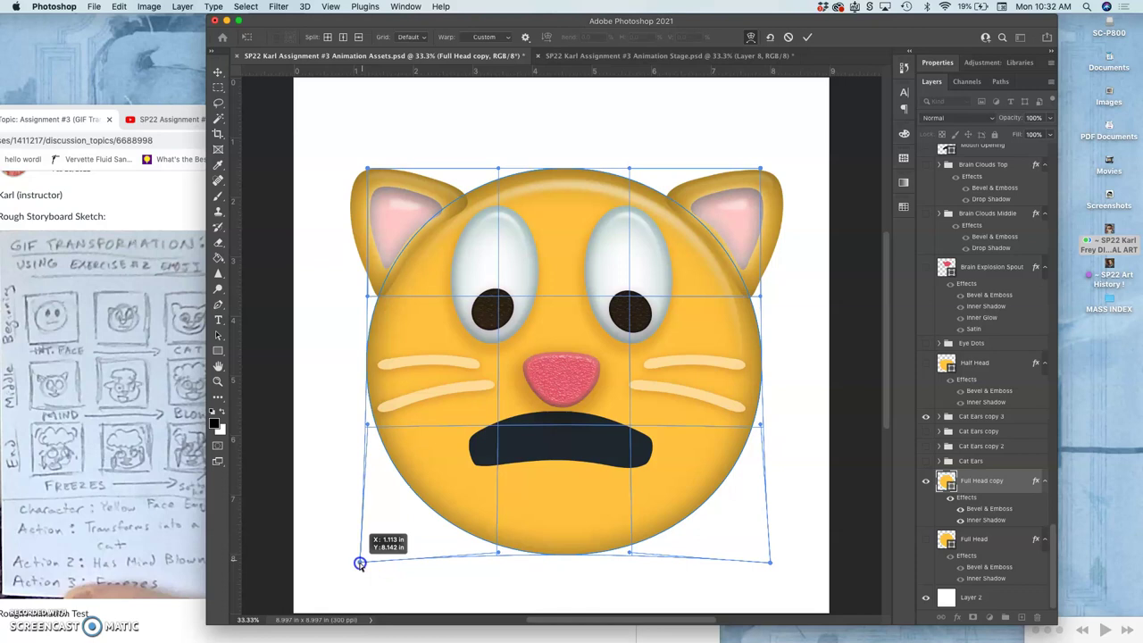
drag(360, 564, 360, 564)
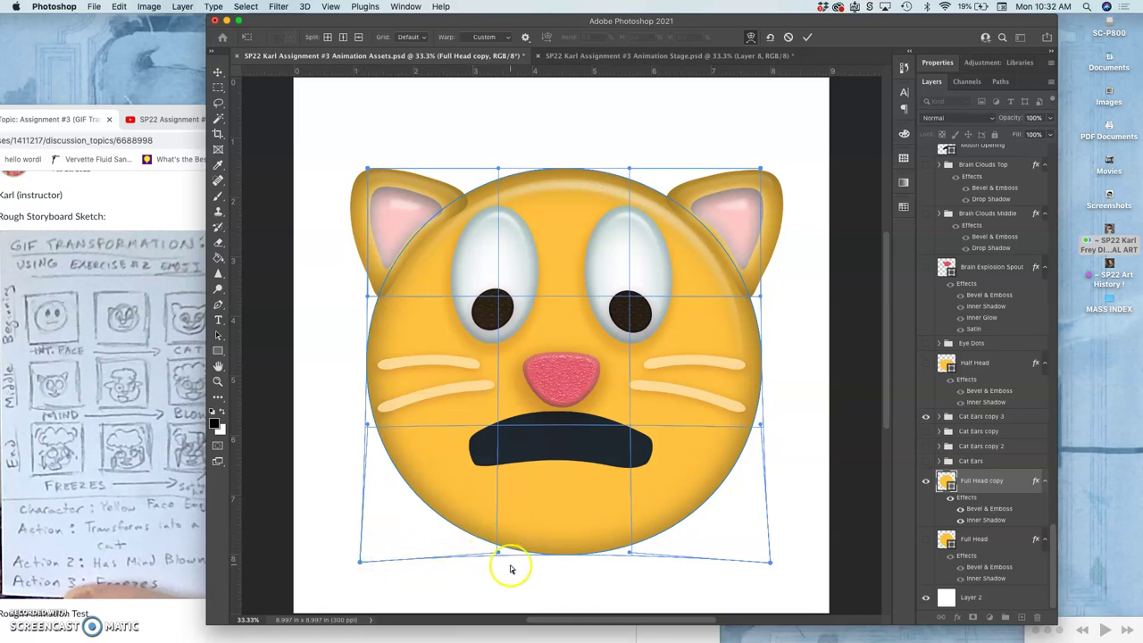
key(Return)
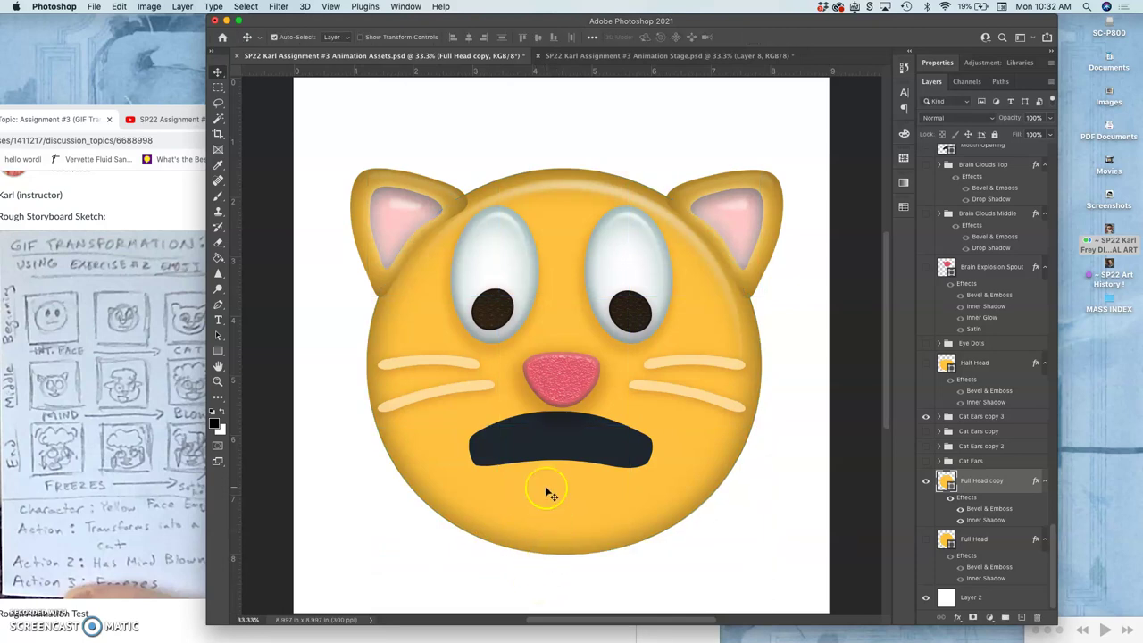
Step: Turn on Layer 8 in Animation Stage and compare it with the assets cat
click(665, 56)
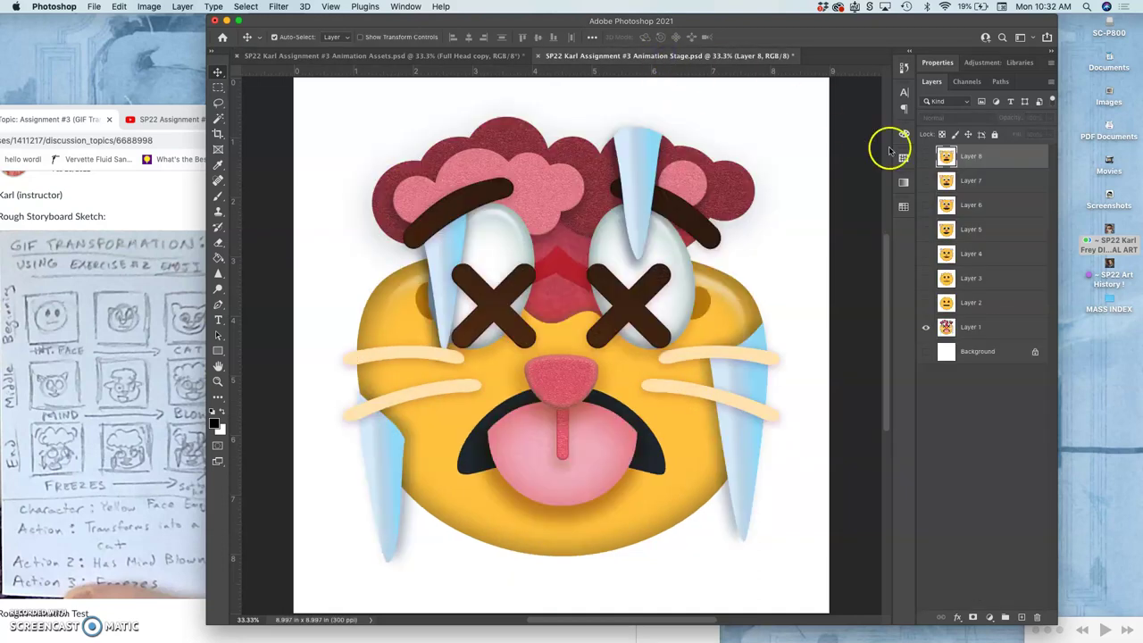
click(926, 156)
click(455, 57)
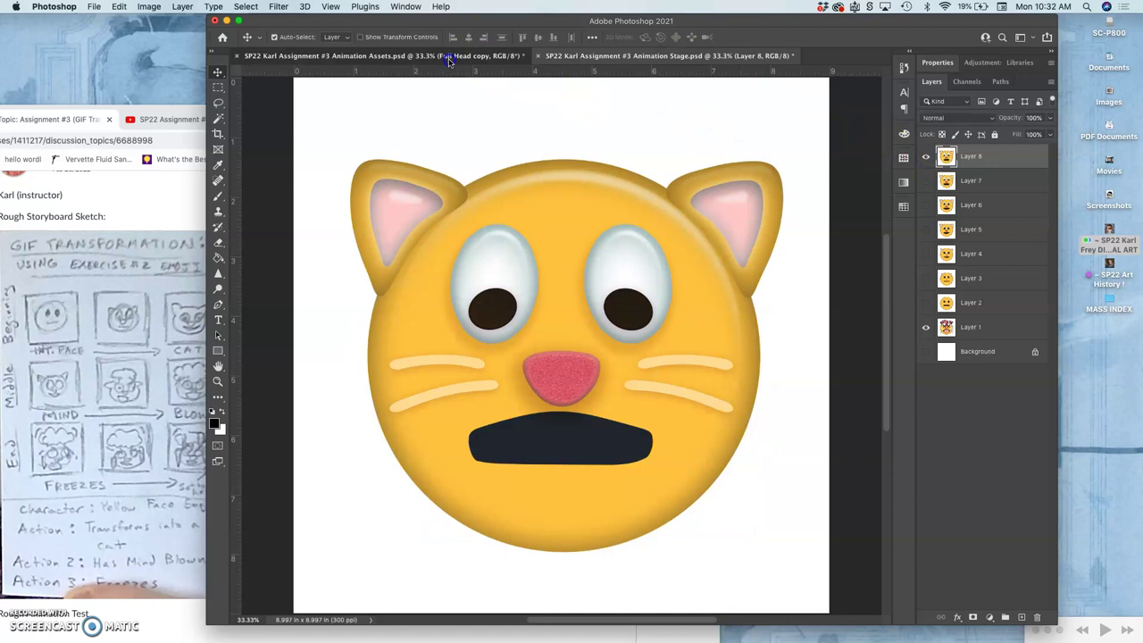
click(631, 59)
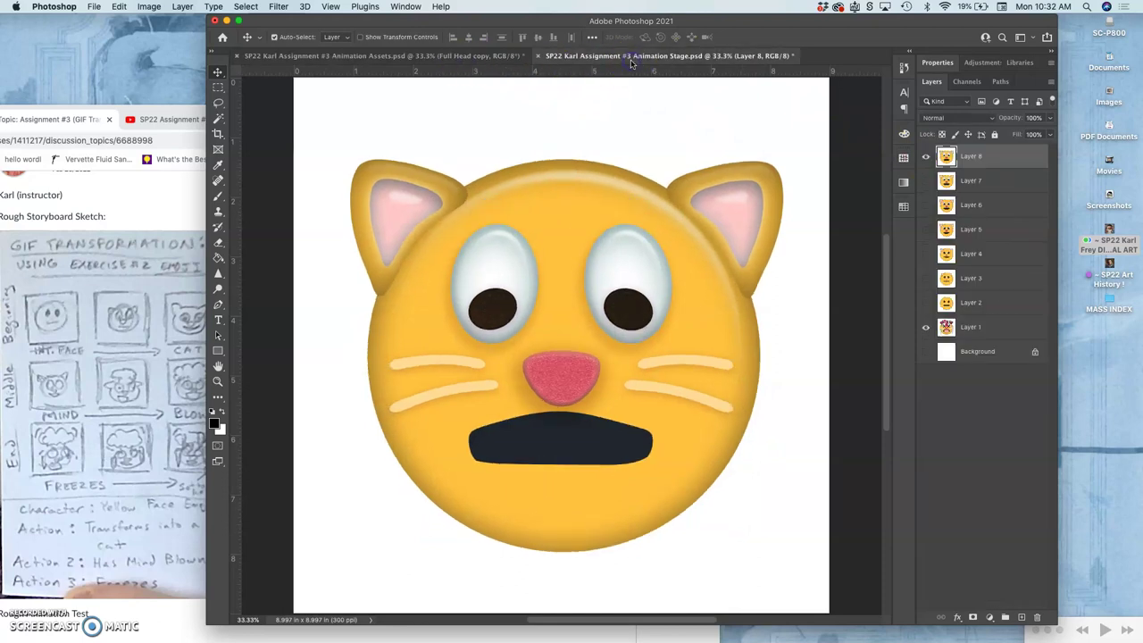
click(456, 59)
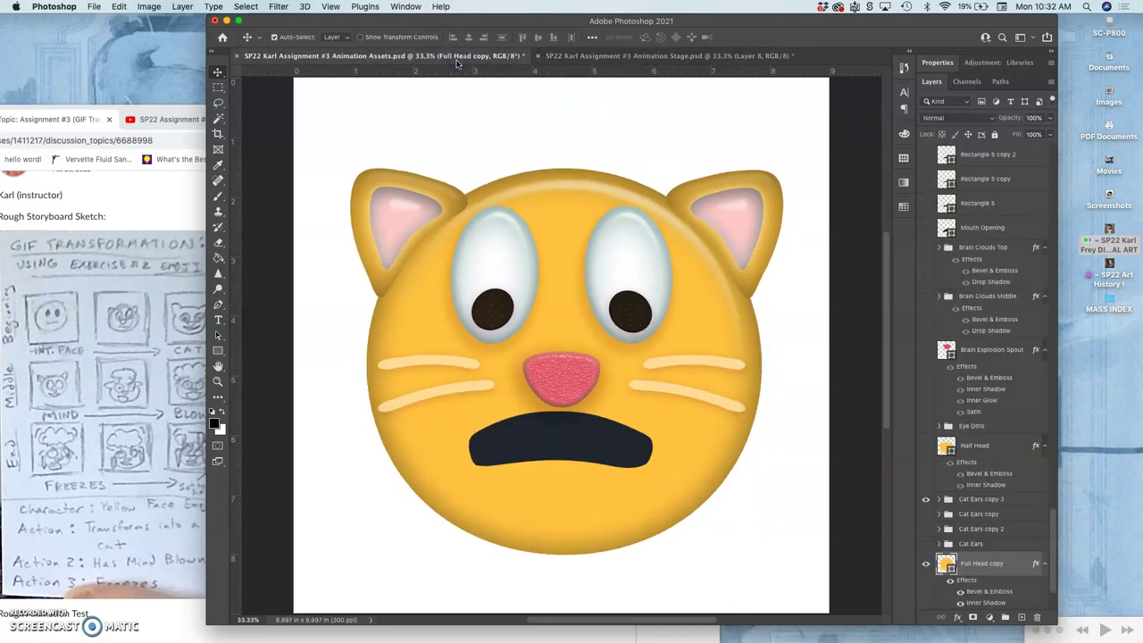
click(643, 58)
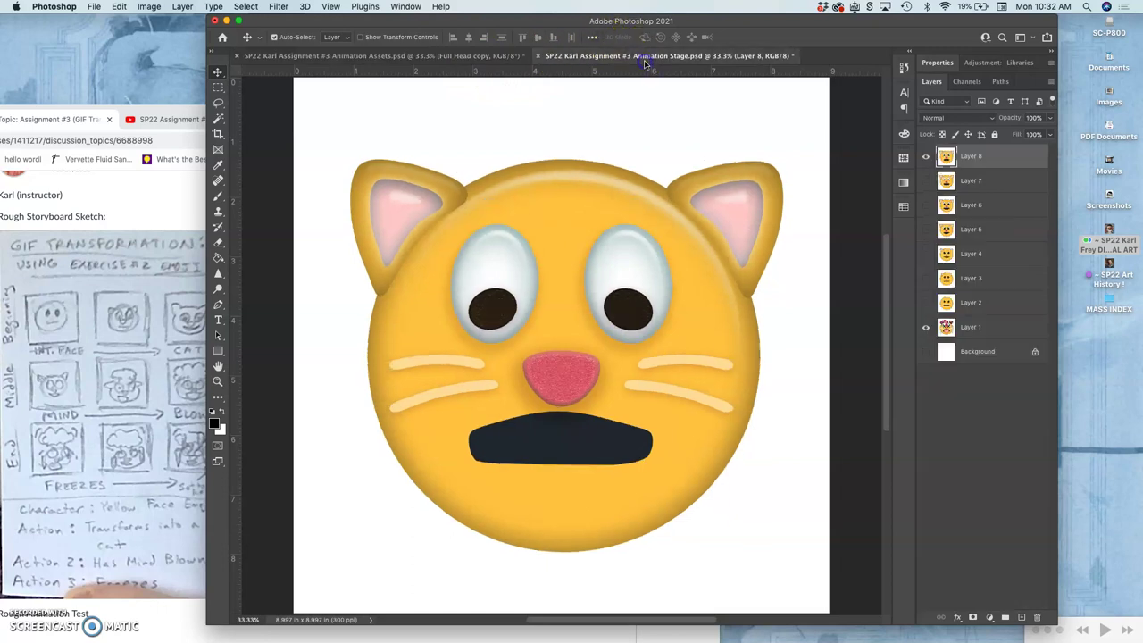
click(464, 55)
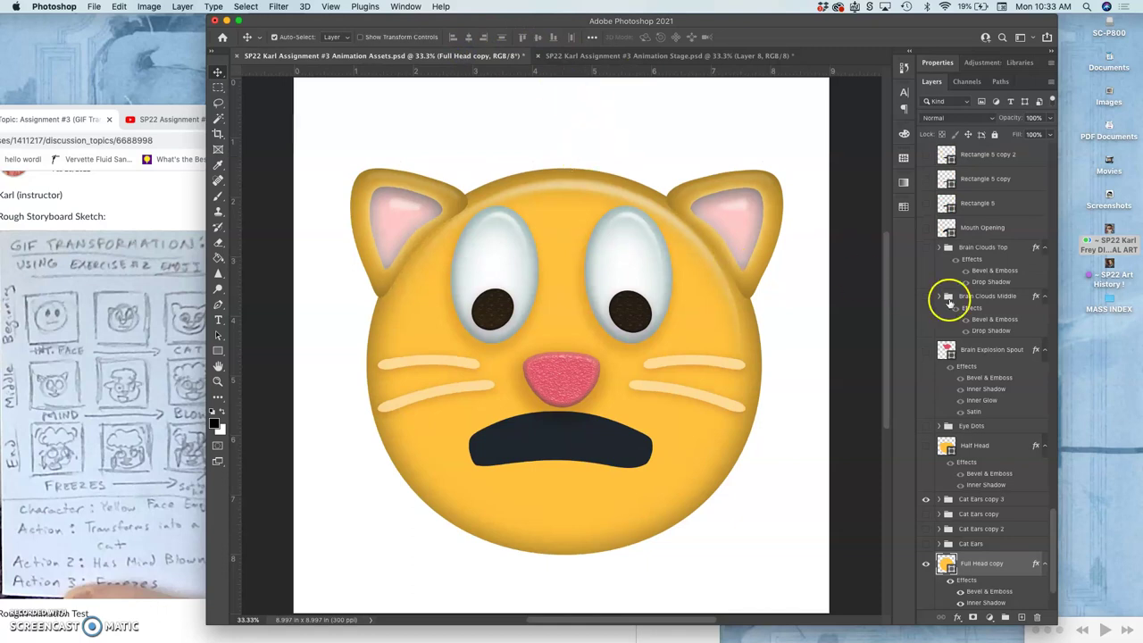
Step: With Nose copy 7 targeted, merge the visible artwork into one layer, select all and copy it
scroll(952, 300, up, 10)
click(953, 163)
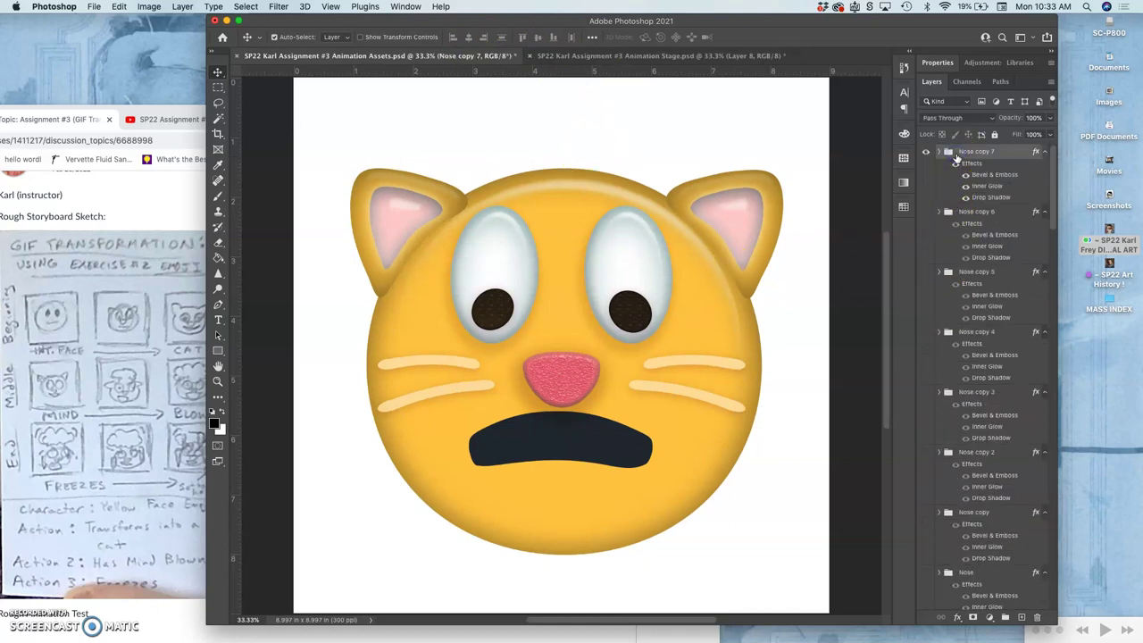
click(182, 6)
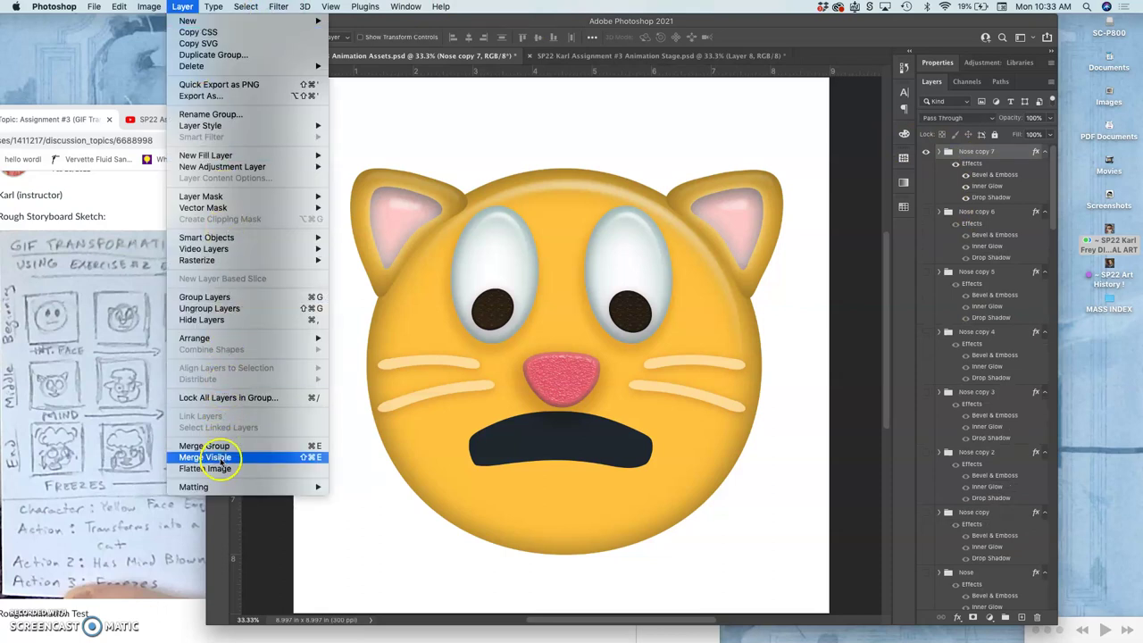
alt+click(220, 458)
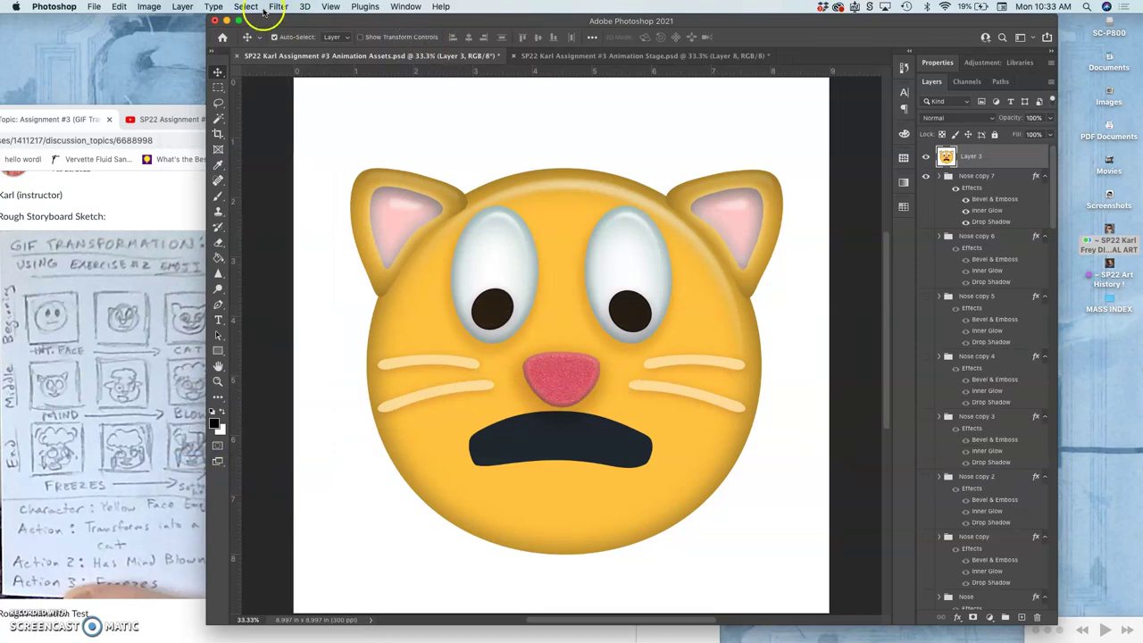
click(247, 6)
click(250, 26)
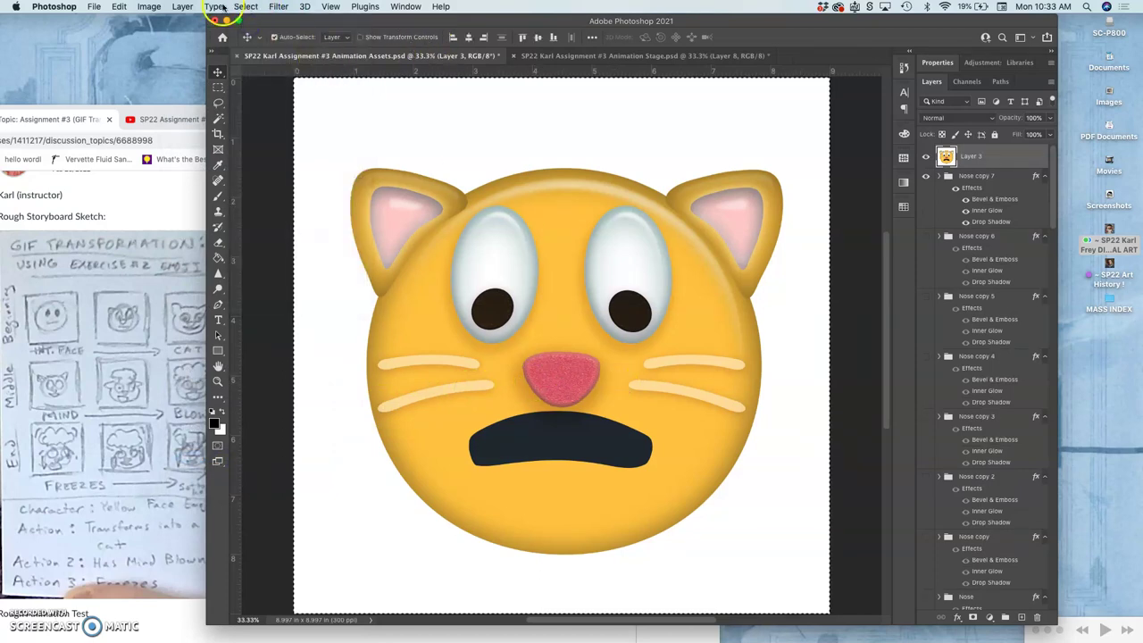
click(119, 6)
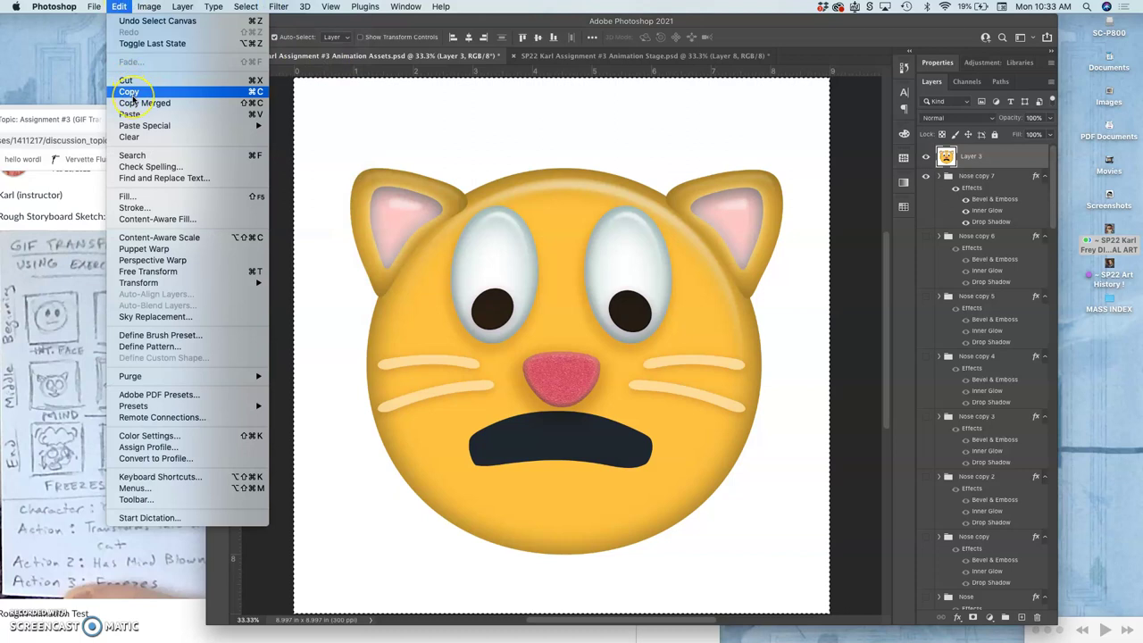
click(131, 92)
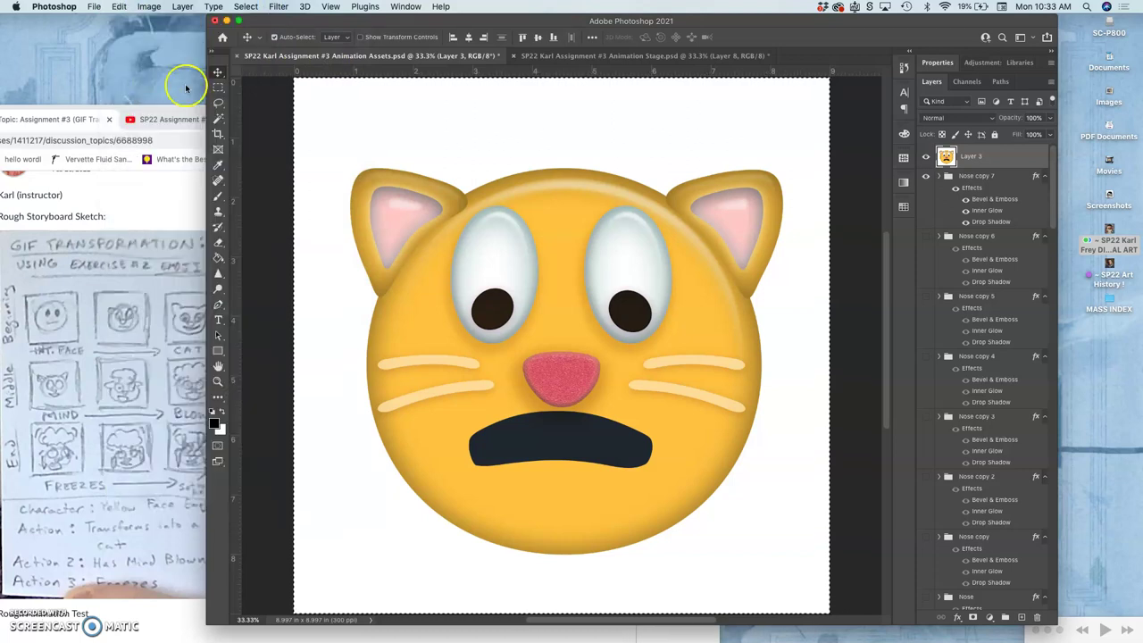
Step: Paste the merged cat face into Animation Stage as new Layer 9
click(557, 56)
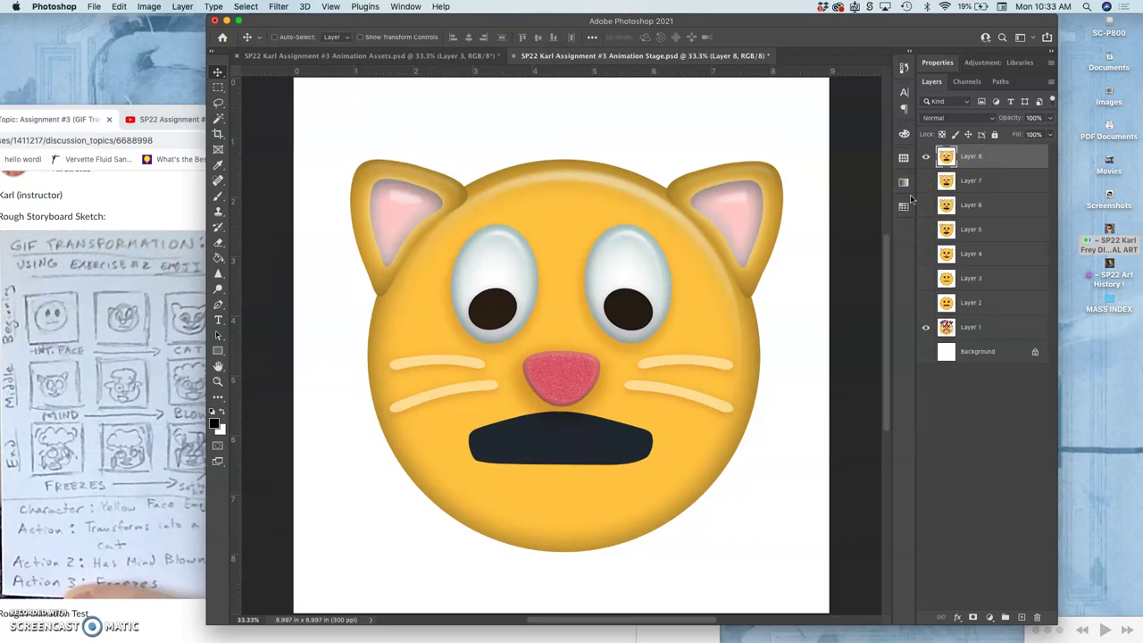
key(super+v)
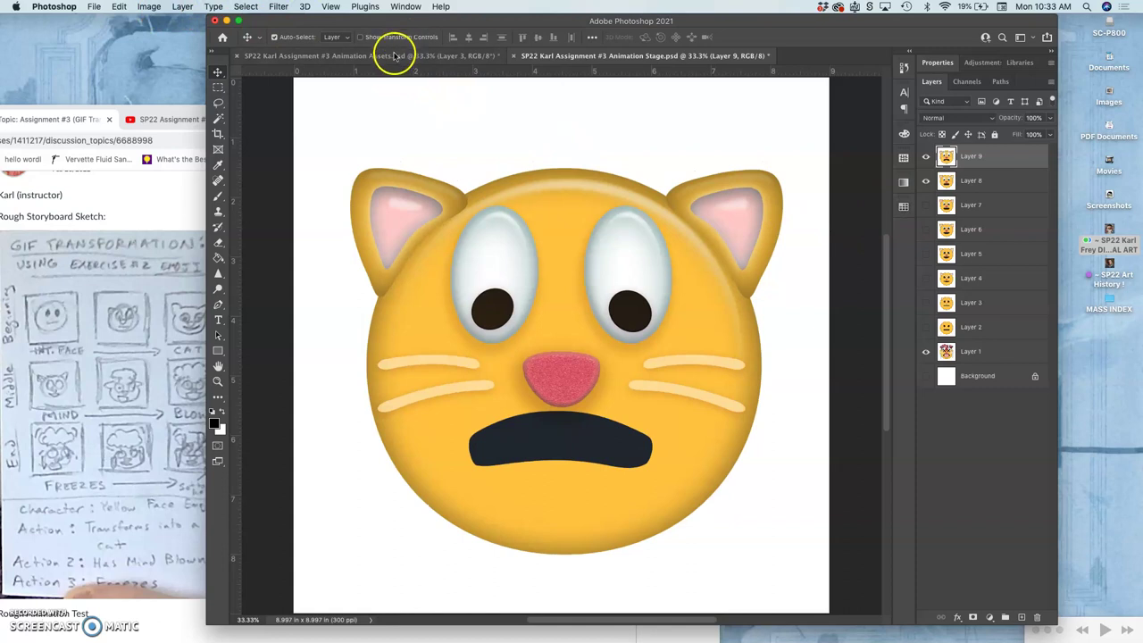
click(391, 59)
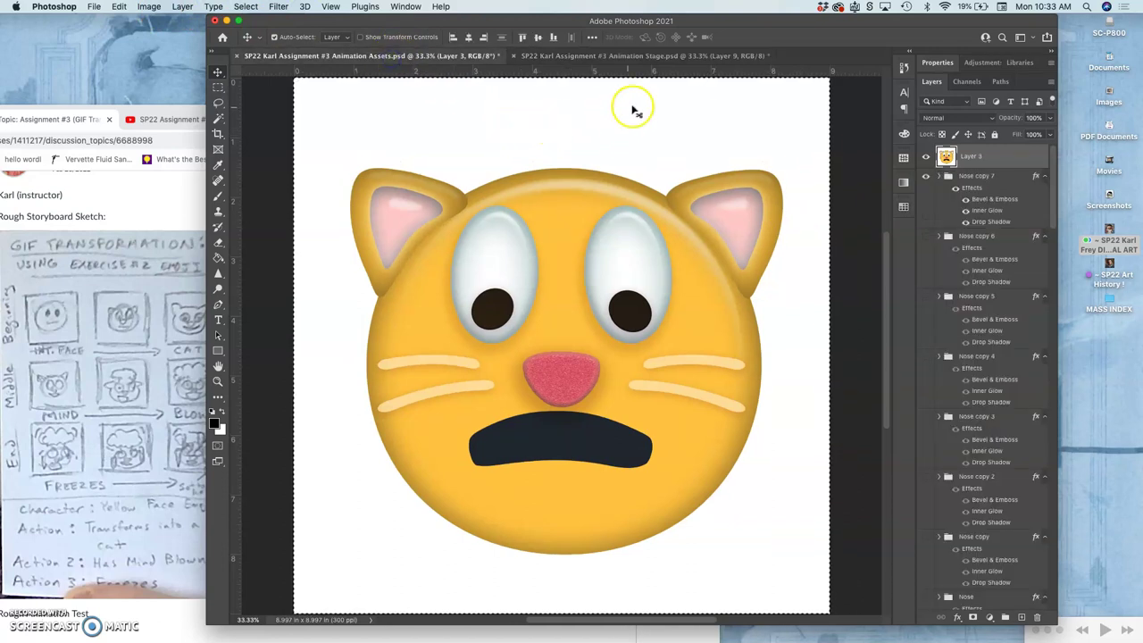
click(638, 61)
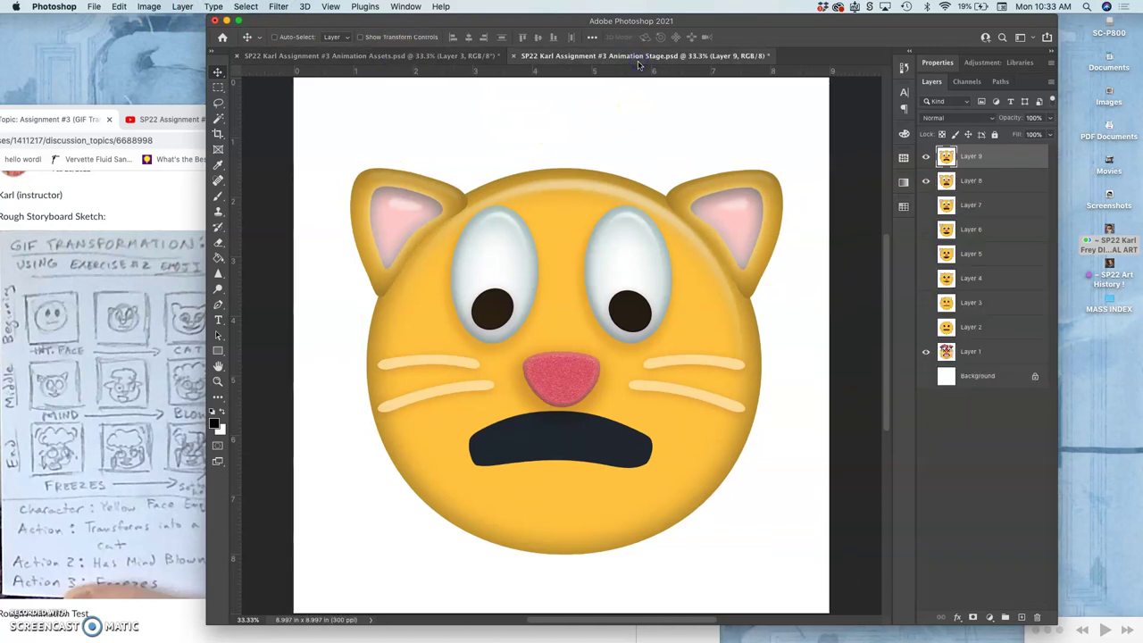
Step: Save Animation Stage, delete the merged Layer 3 in the assets, and duplicate Nose copy 7
key(super+s)
click(456, 59)
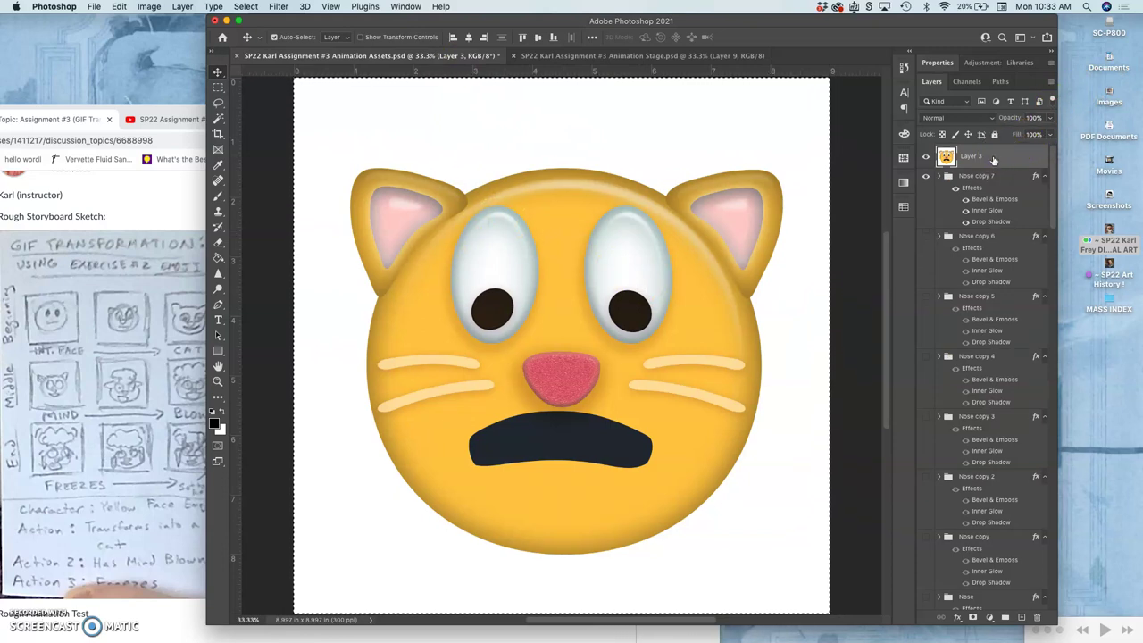
click(945, 157)
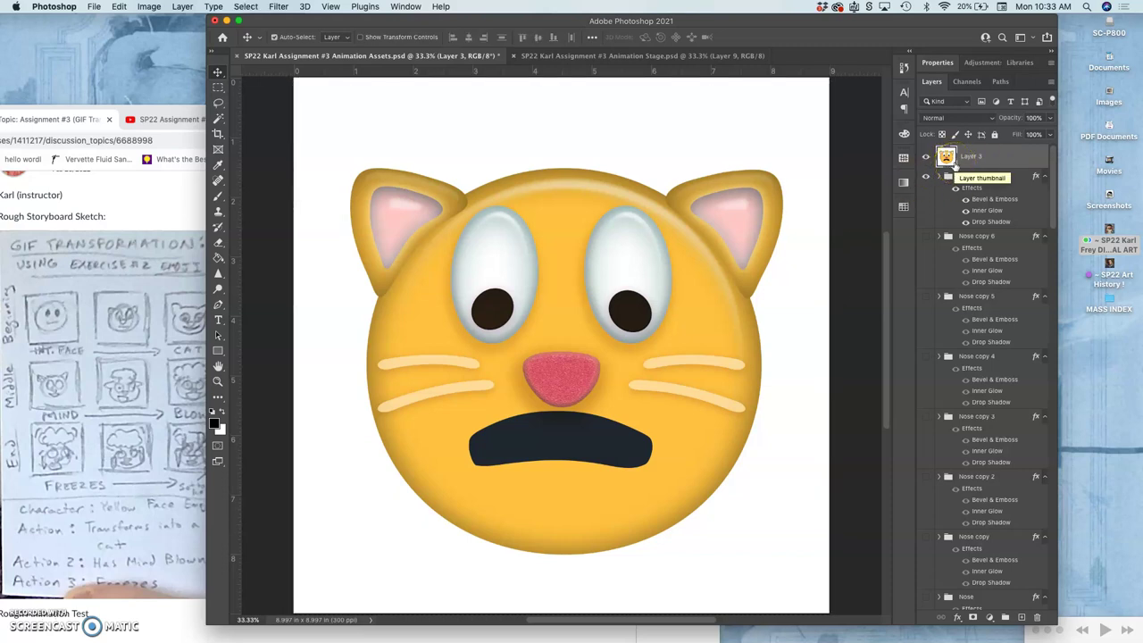
key(BackSpace)
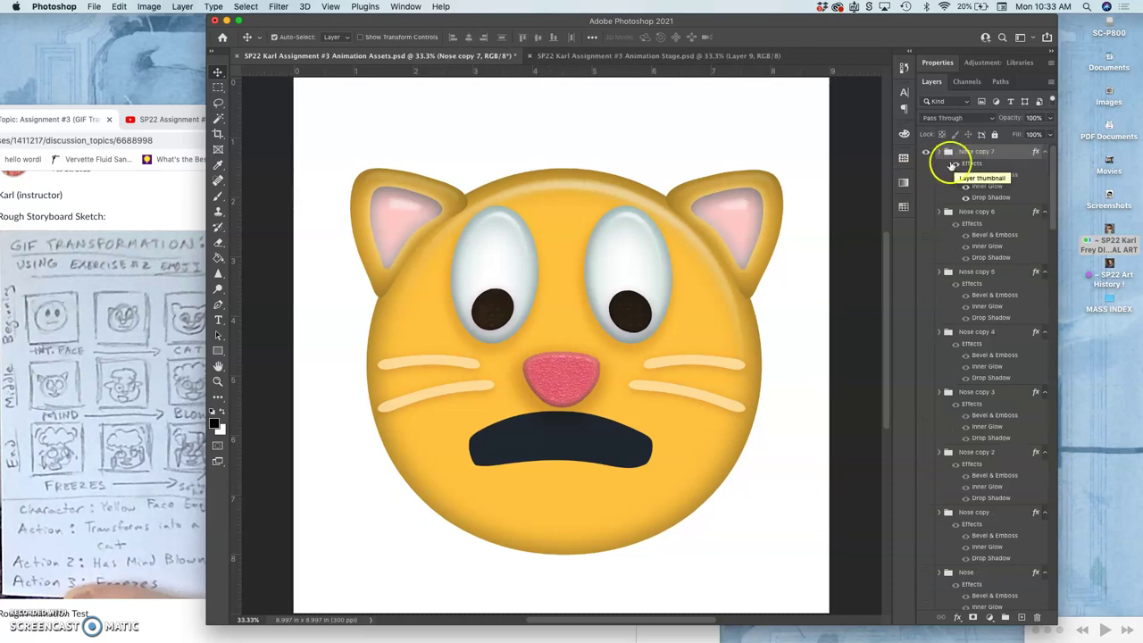
key(super+j)
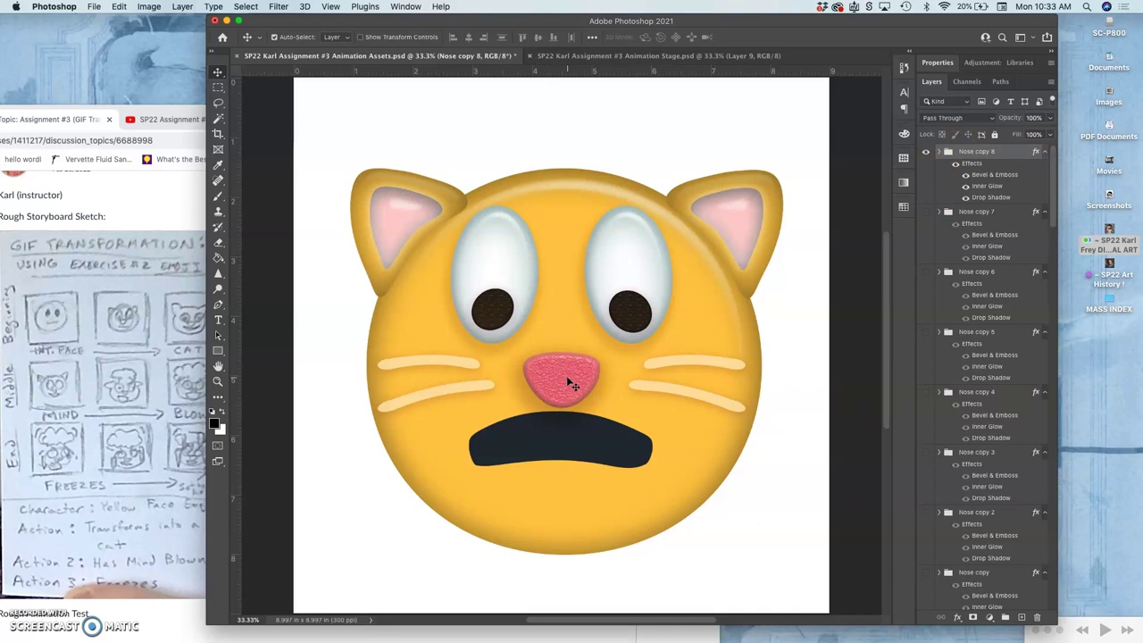
Step: Hide Layers 8 and 9 in Animation Stage to reveal the frozen cat frame
click(636, 56)
click(925, 182)
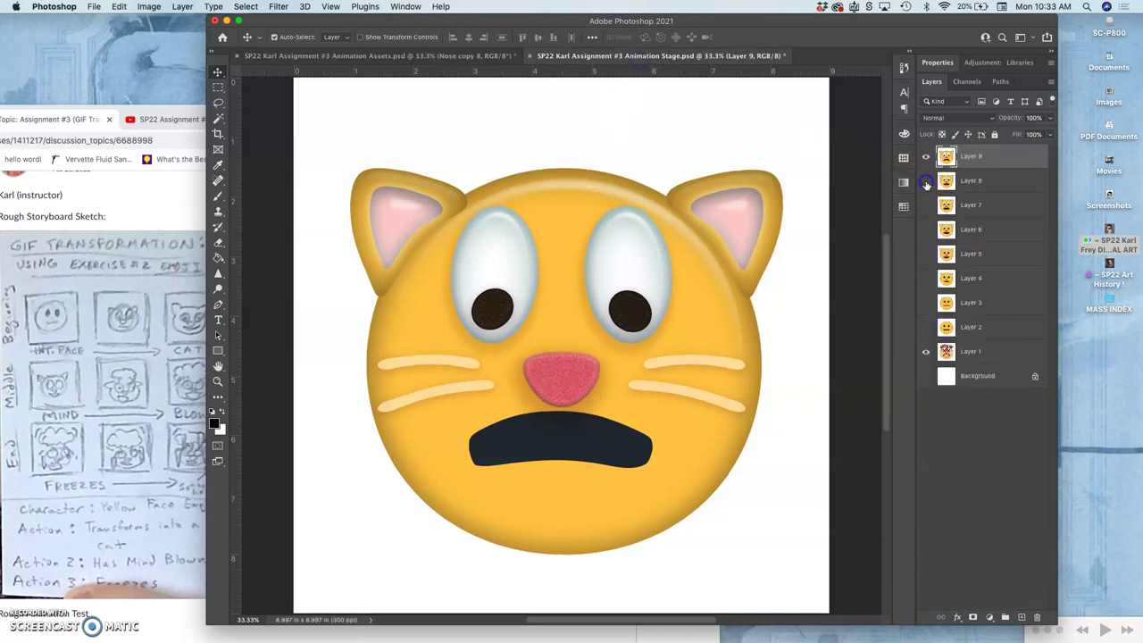
click(925, 156)
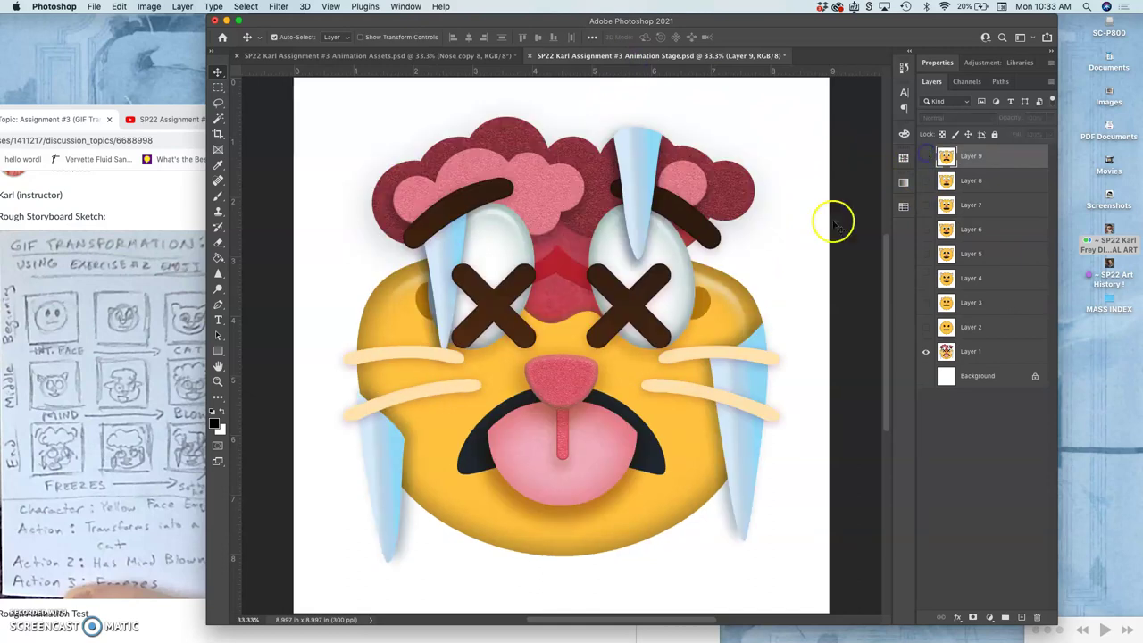
click(470, 57)
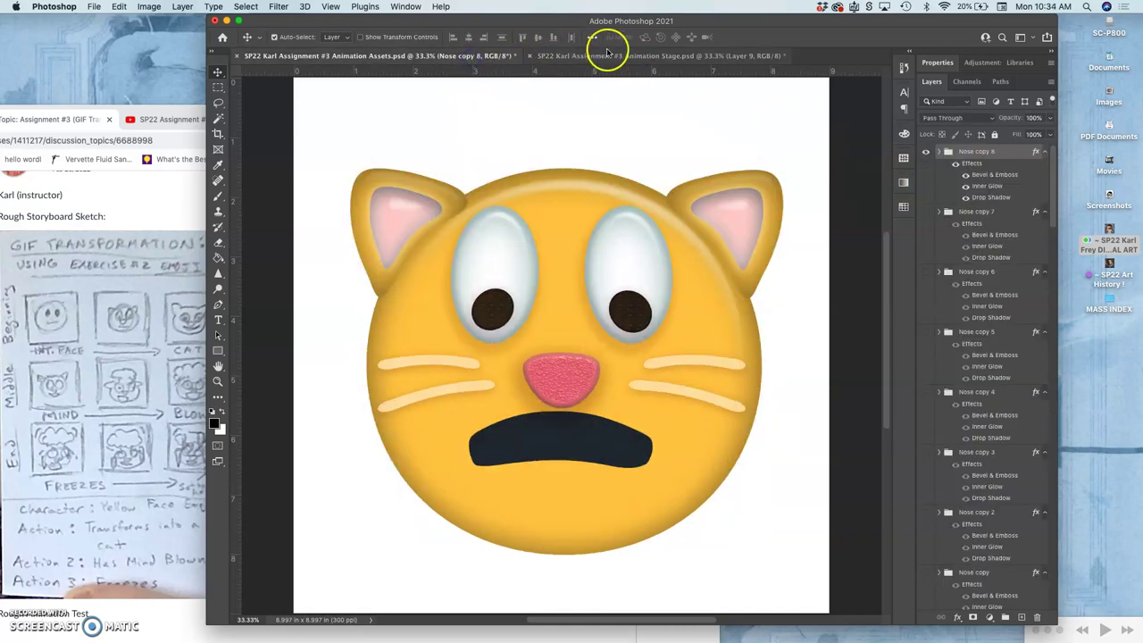
click(606, 56)
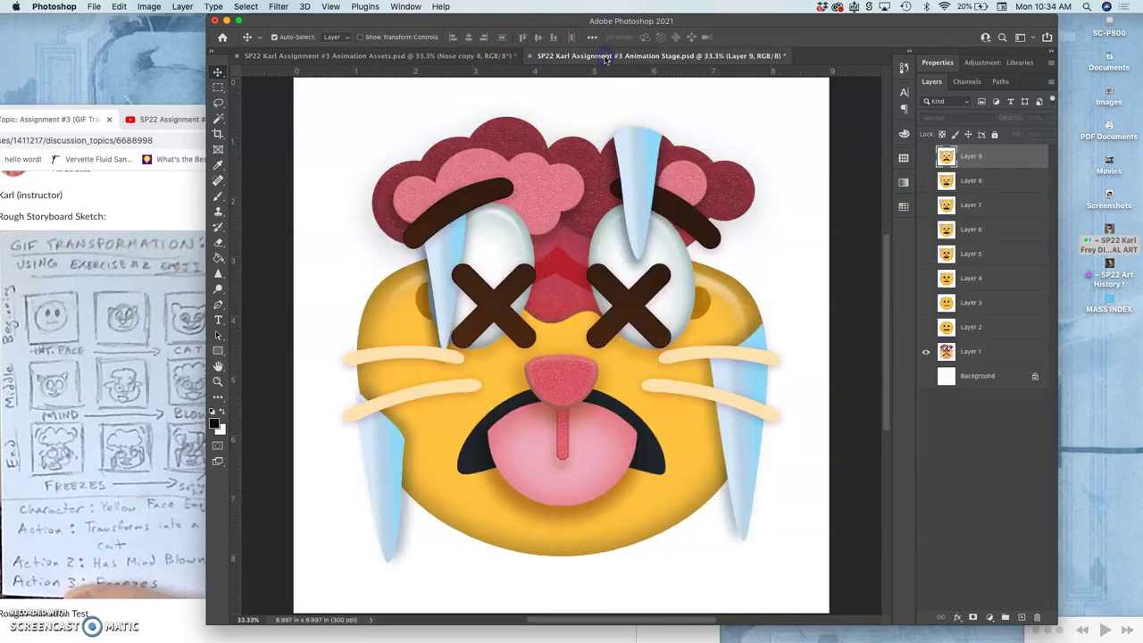
click(499, 57)
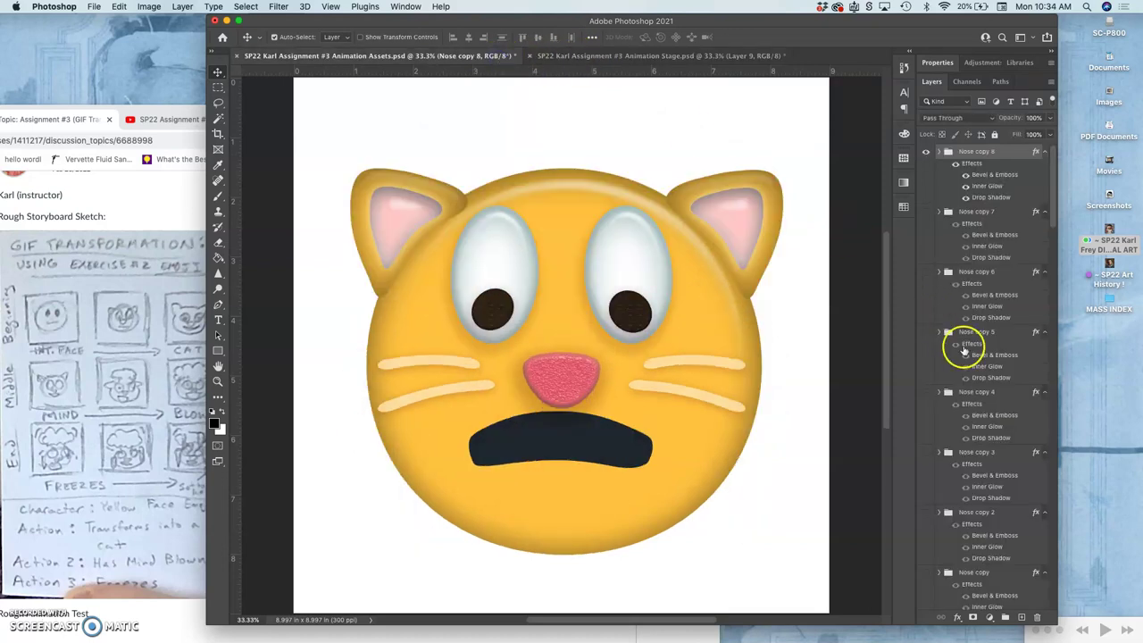
Step: Select the Eyes 3 copy 4 group and duplicate it into Eyes 3 copy 5
scroll(966, 355, down, 5)
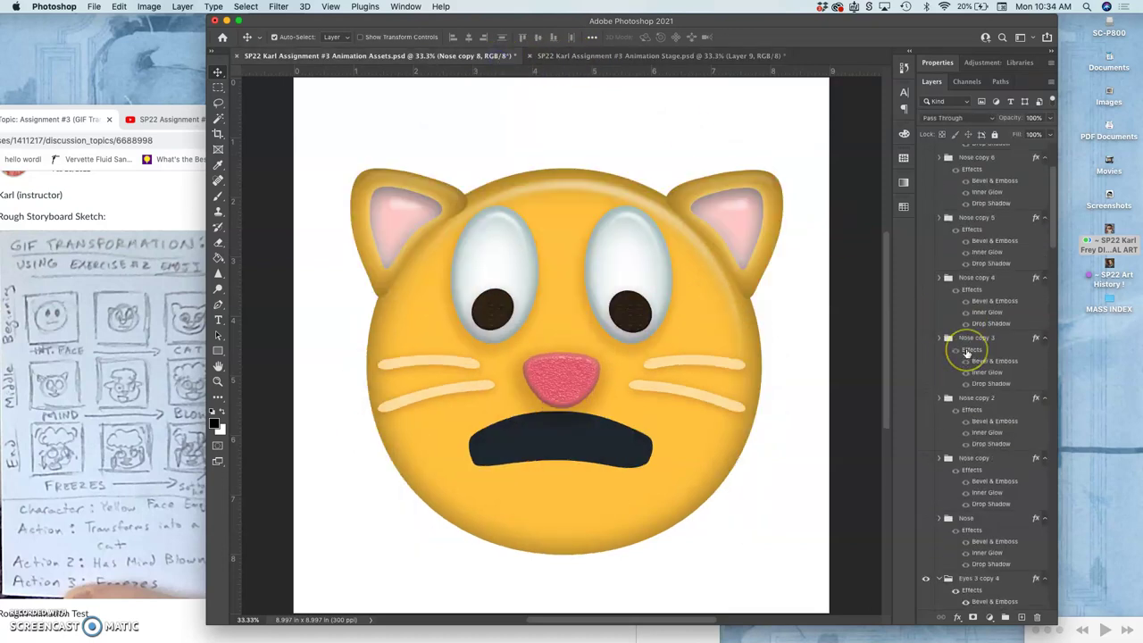
click(967, 394)
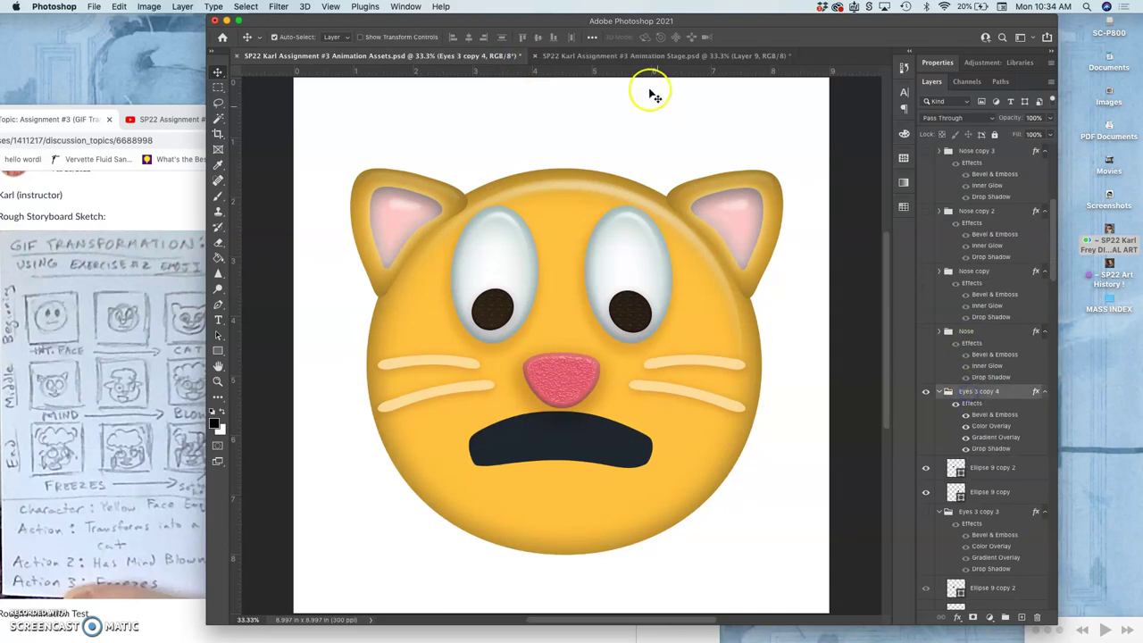
click(638, 57)
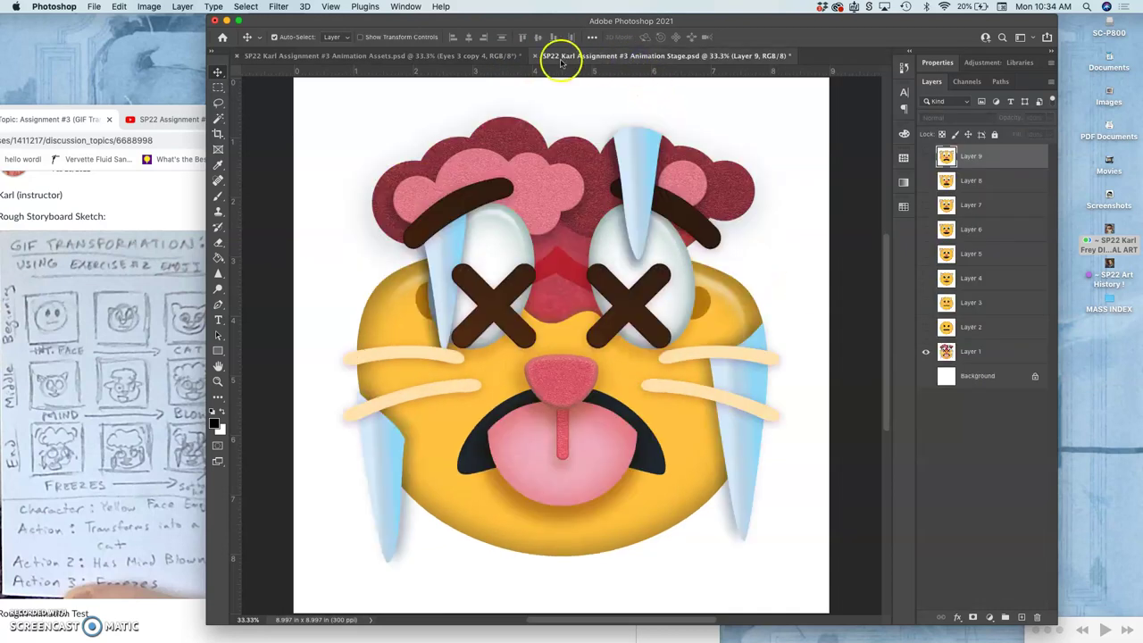
click(488, 56)
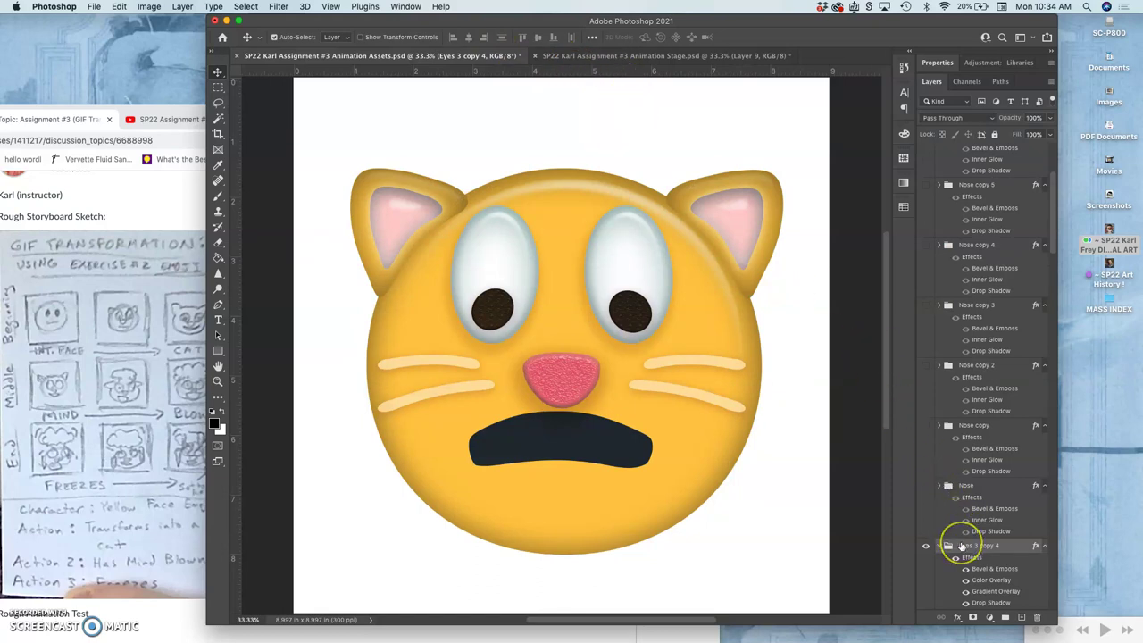
key(super+j)
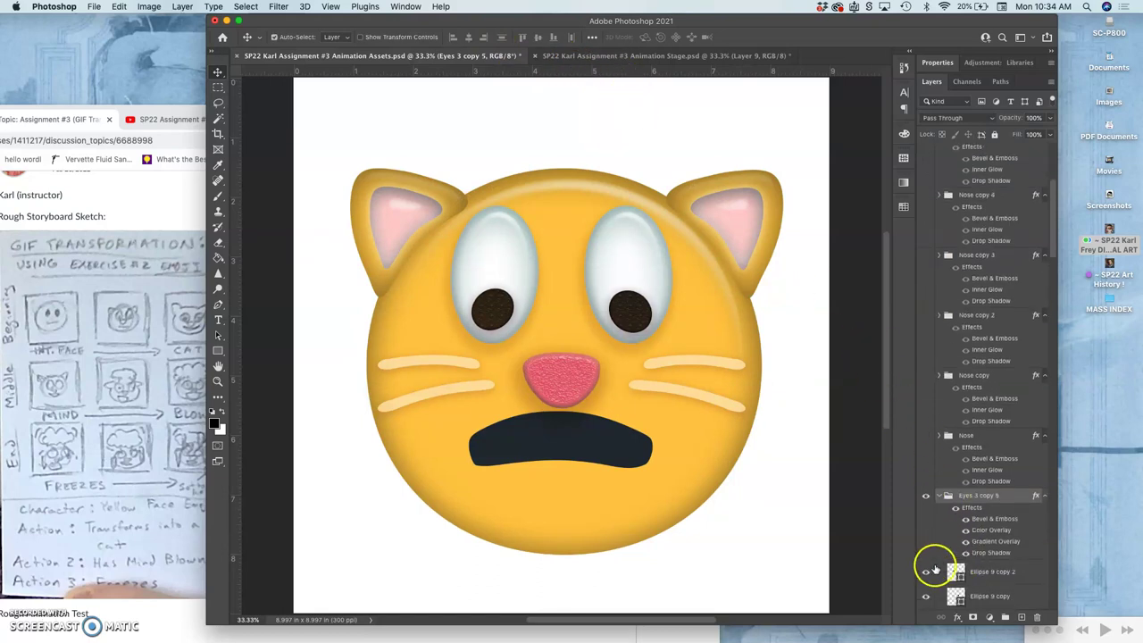
scroll(925, 576, down, 3)
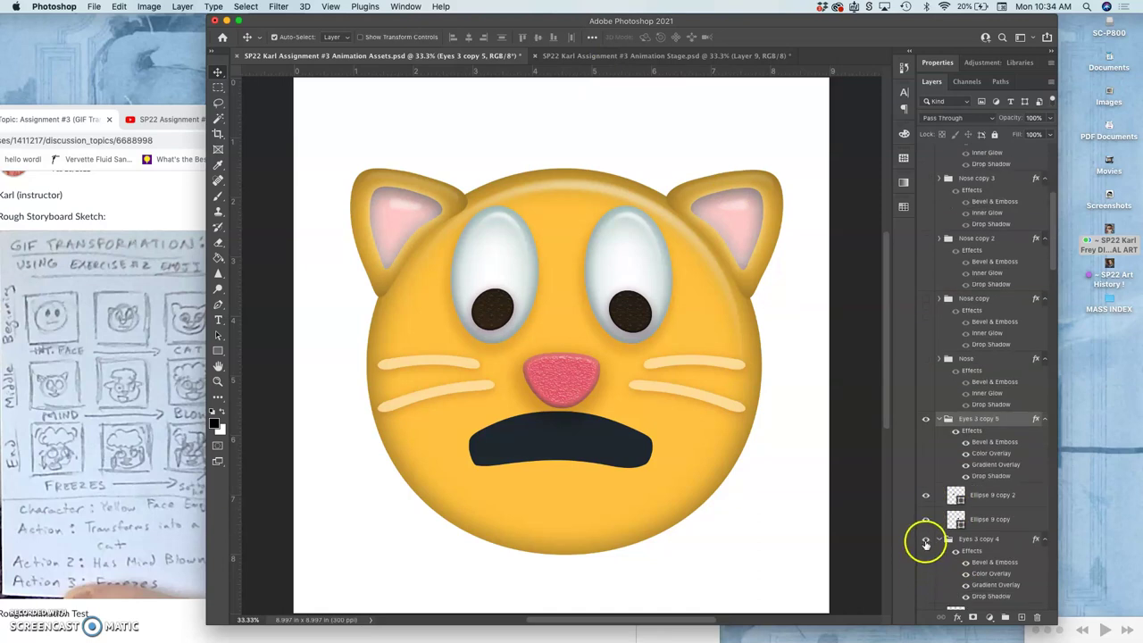
Step: Scale the pupils in Eyes 3 copy 5 down to about 81% height, comparing with the stage file
key(super+t)
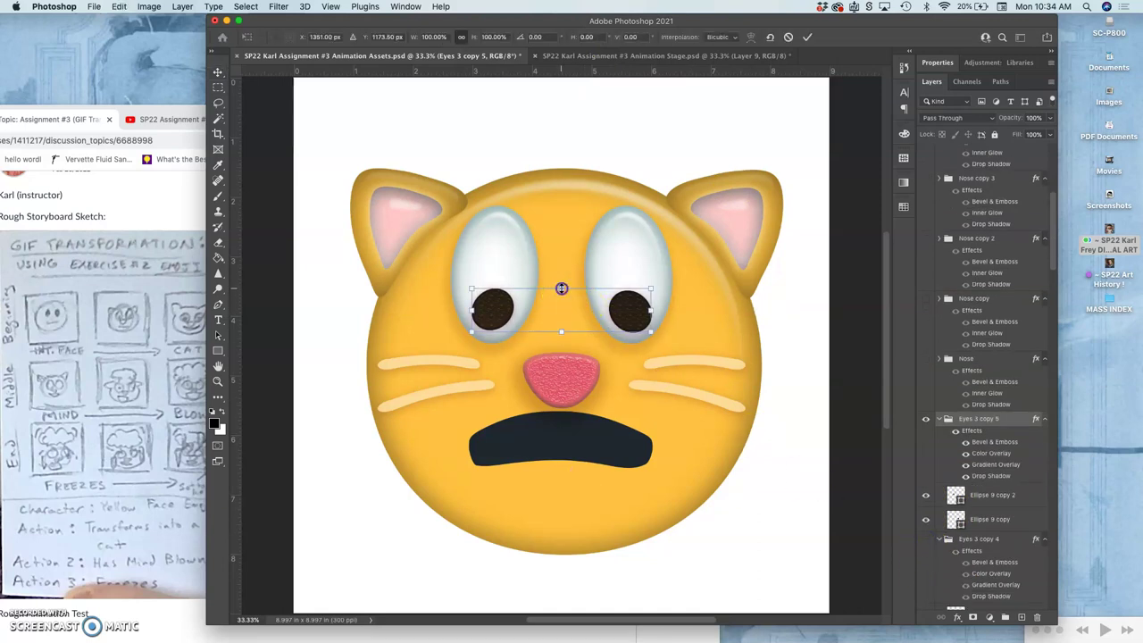
drag(561, 291, 560, 293)
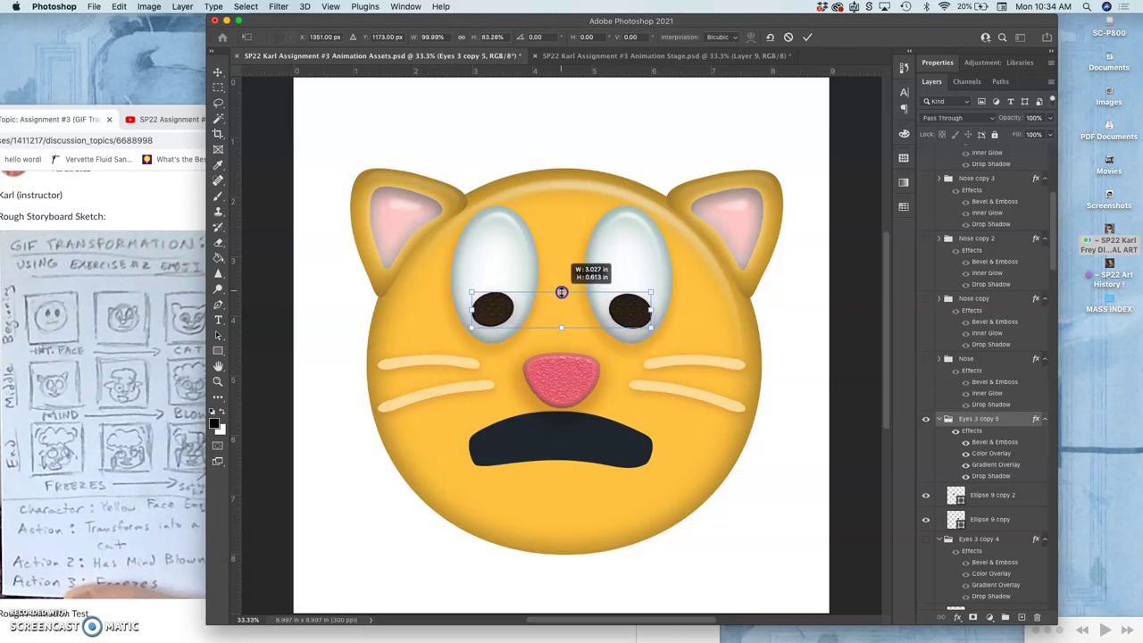
click(482, 304)
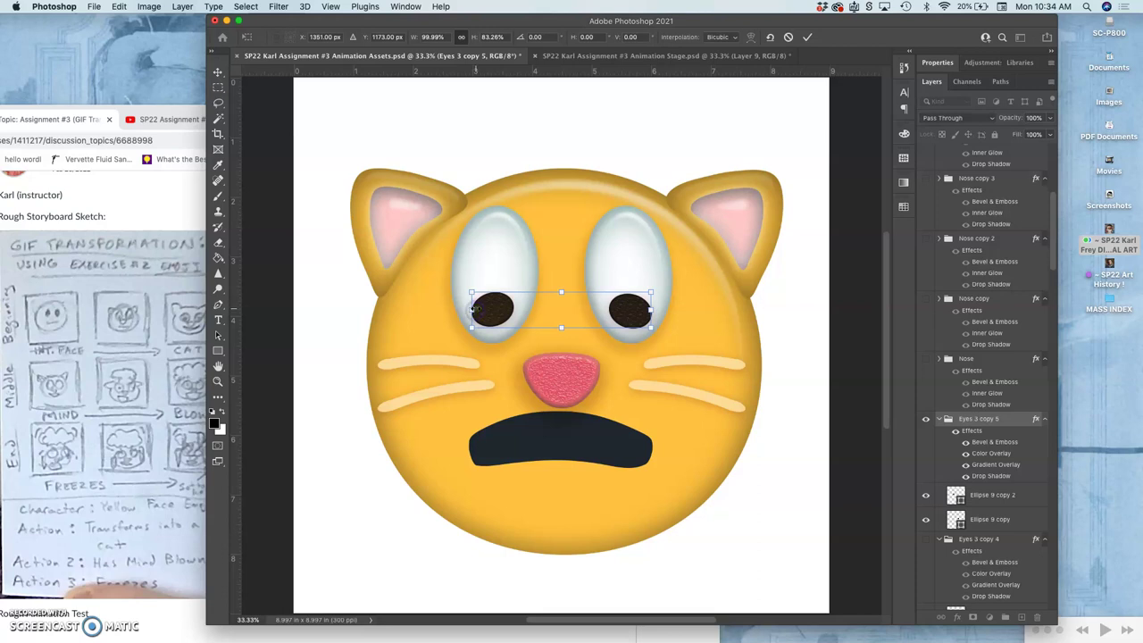
drag(471, 295, 474, 304)
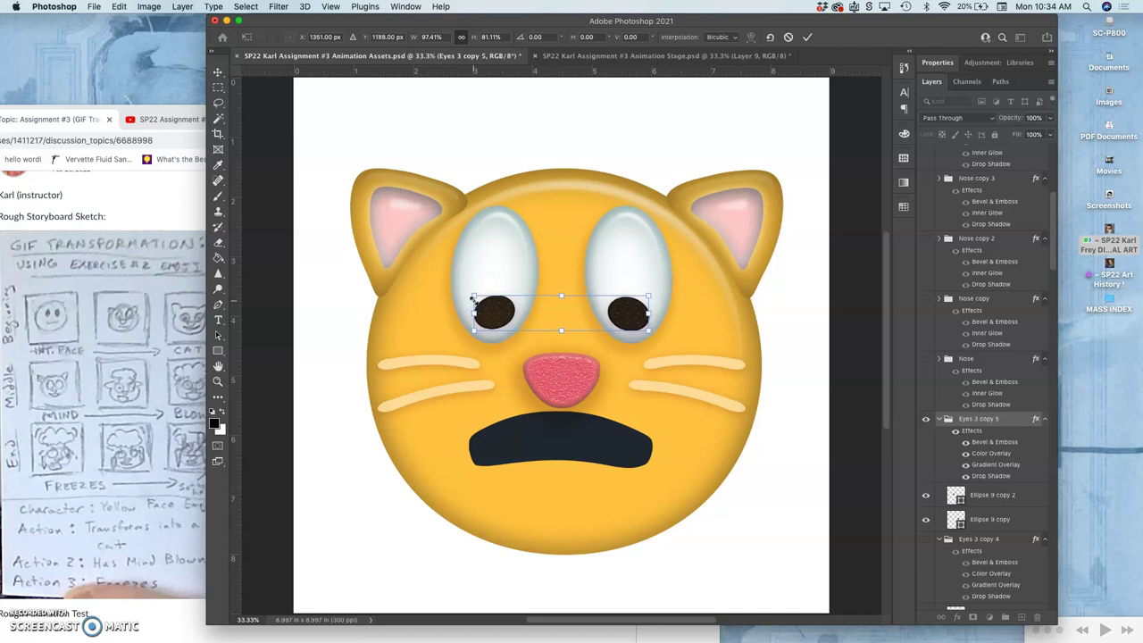
double_click(487, 295)
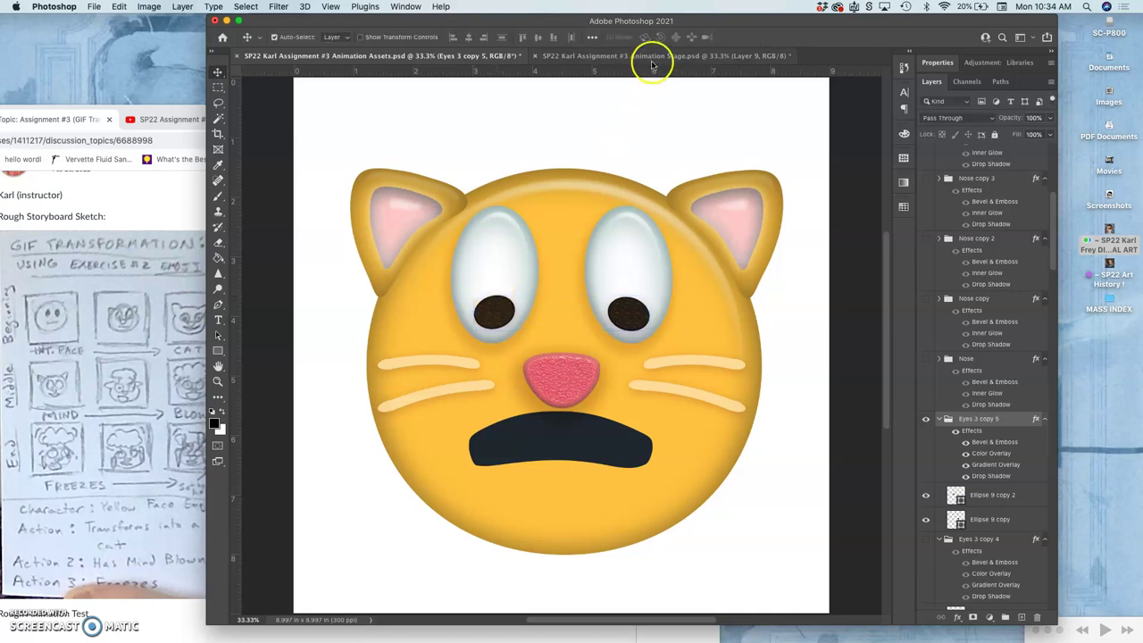
click(652, 56)
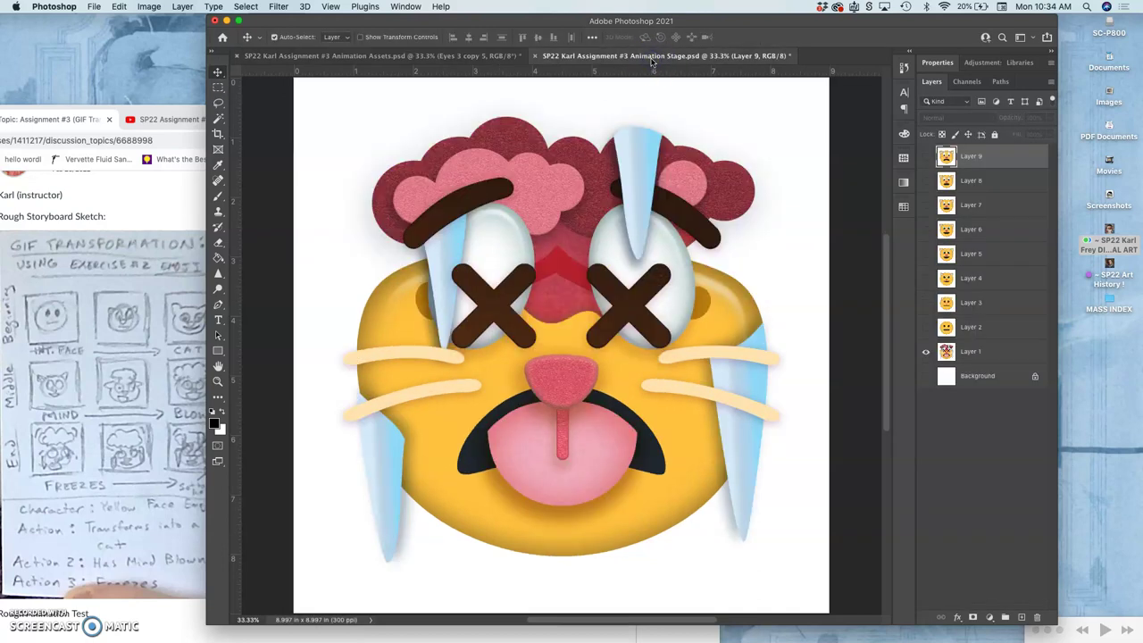
click(435, 56)
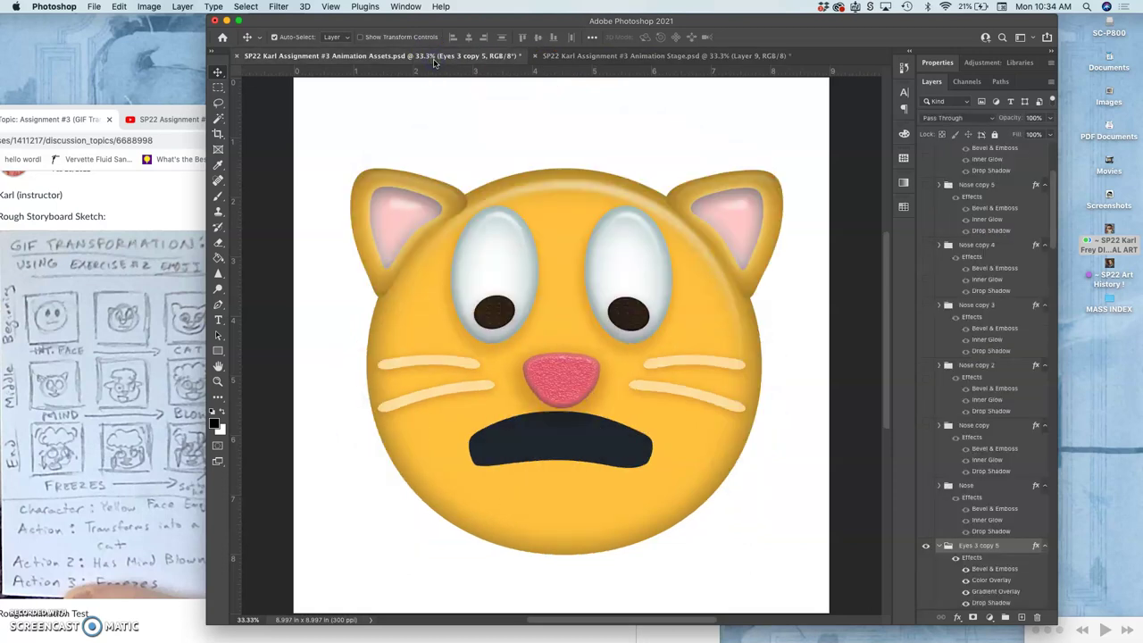
click(607, 58)
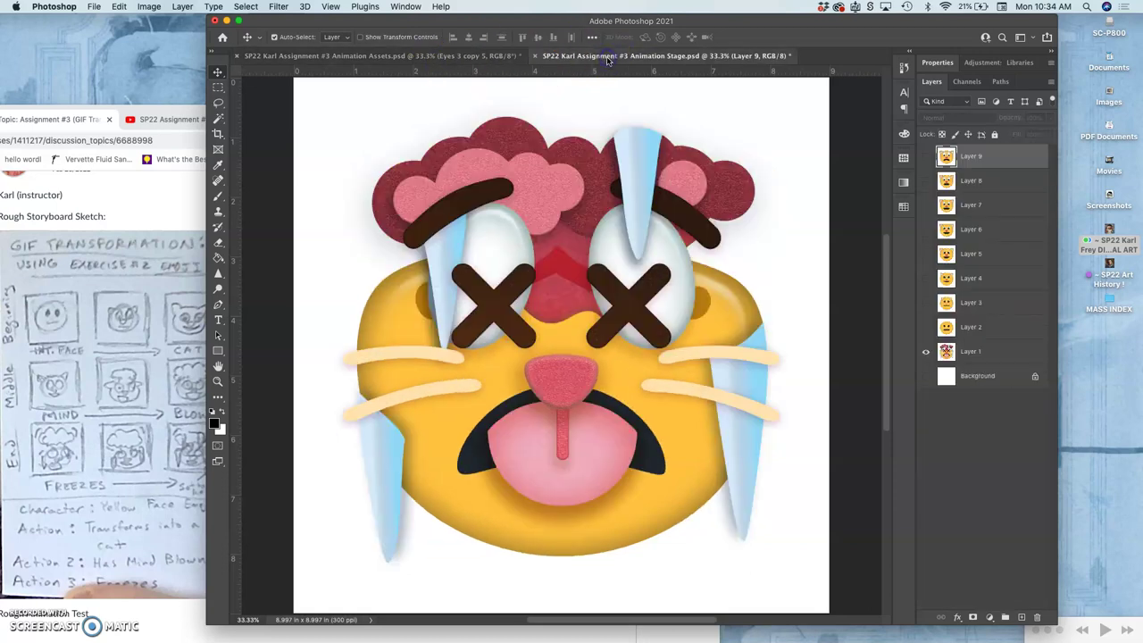
click(457, 56)
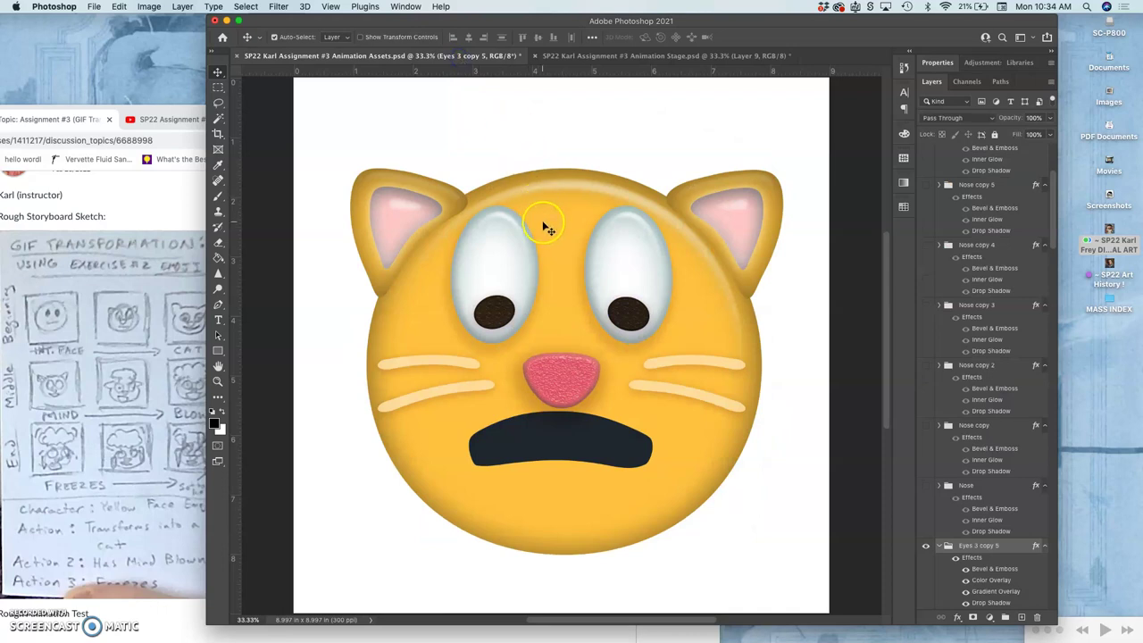
Step: Collapse the Eyes 3 copy 4 group in the Layers panel
scroll(966, 503, down, 5)
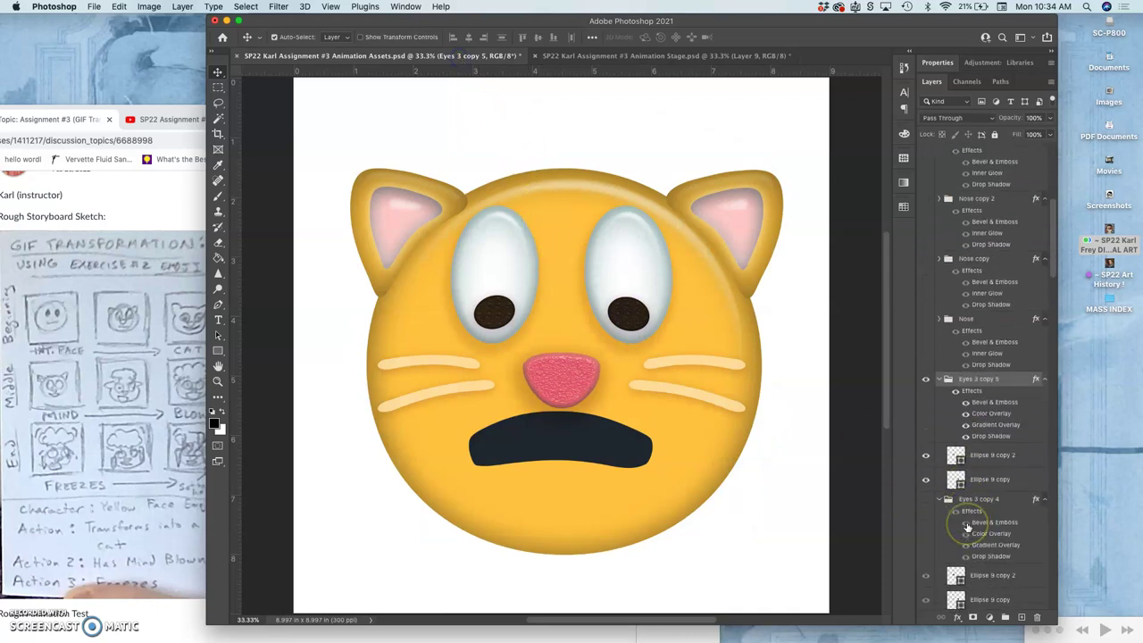
click(940, 389)
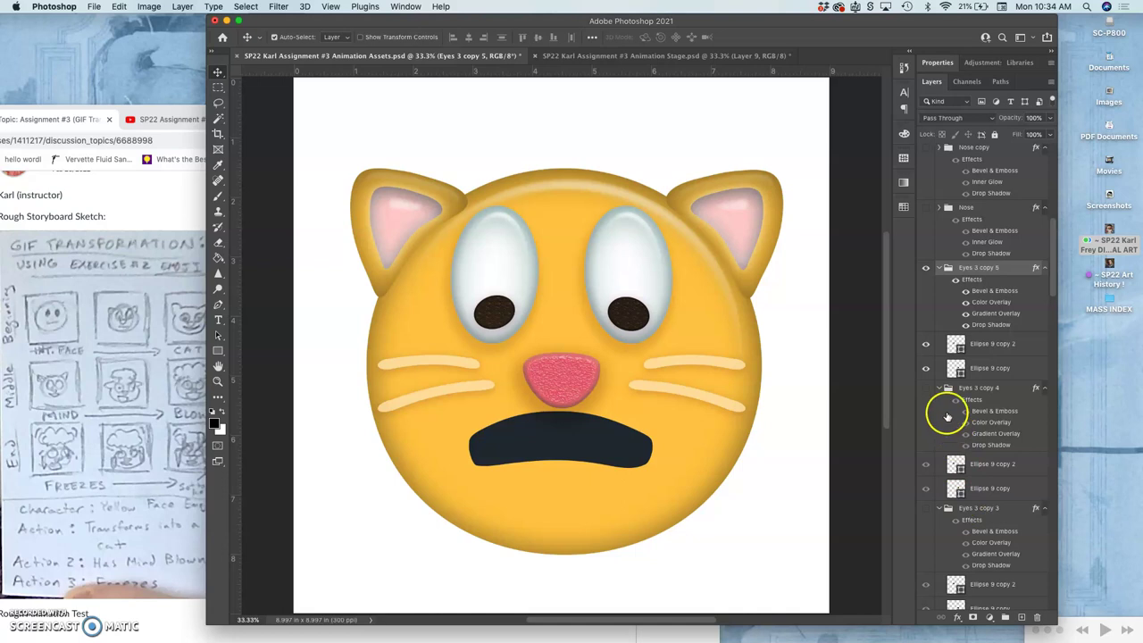
click(947, 461)
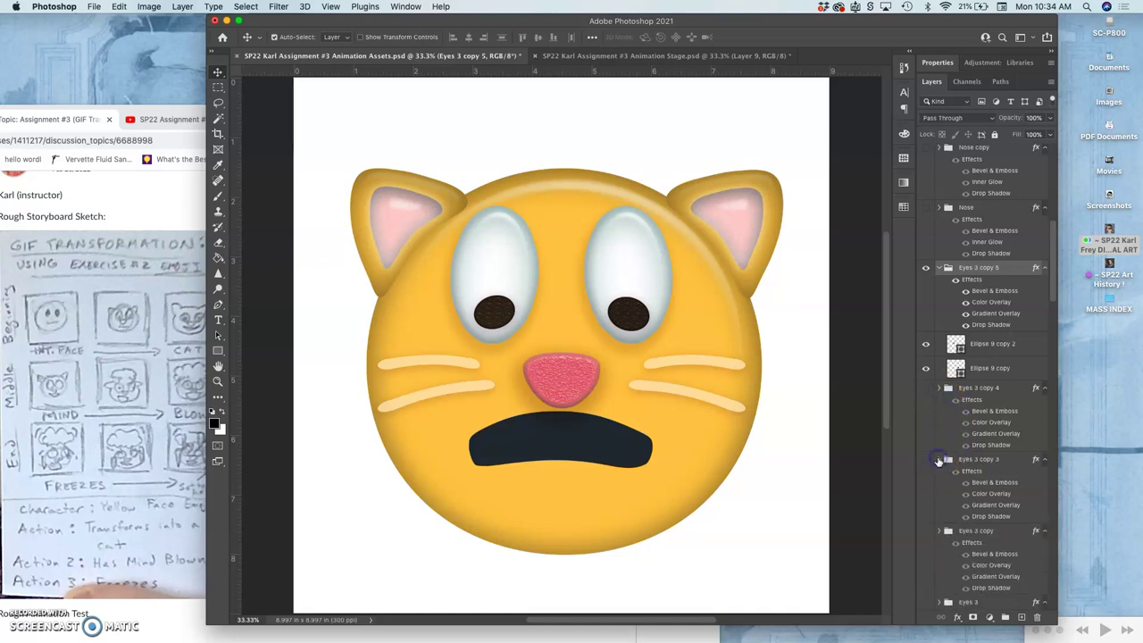
Step: Widen Whiskers copy 4 to about 104% and set its opacity to 85%
click(942, 506)
scroll(942, 511, down, 10)
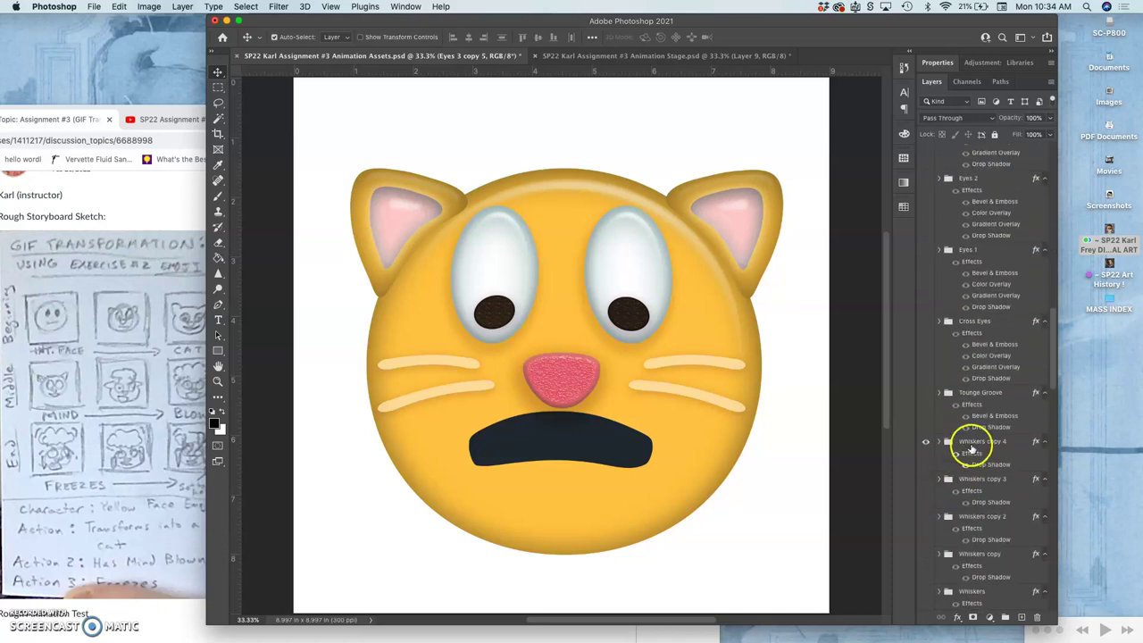
click(970, 445)
key(super+t)
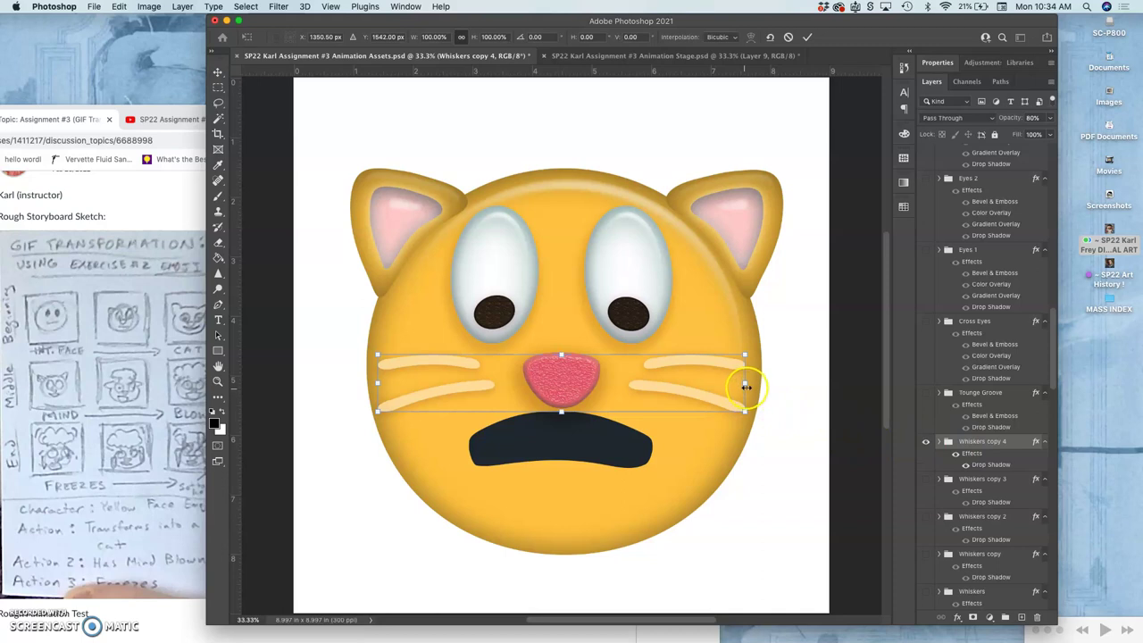
drag(748, 386, 757, 388)
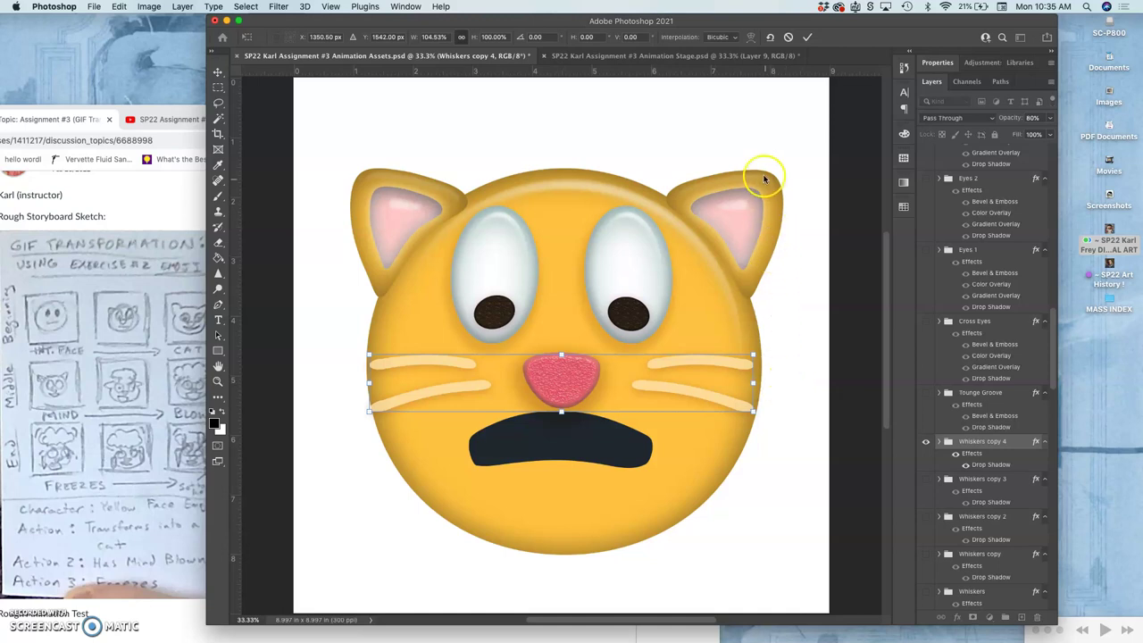
click(1050, 118)
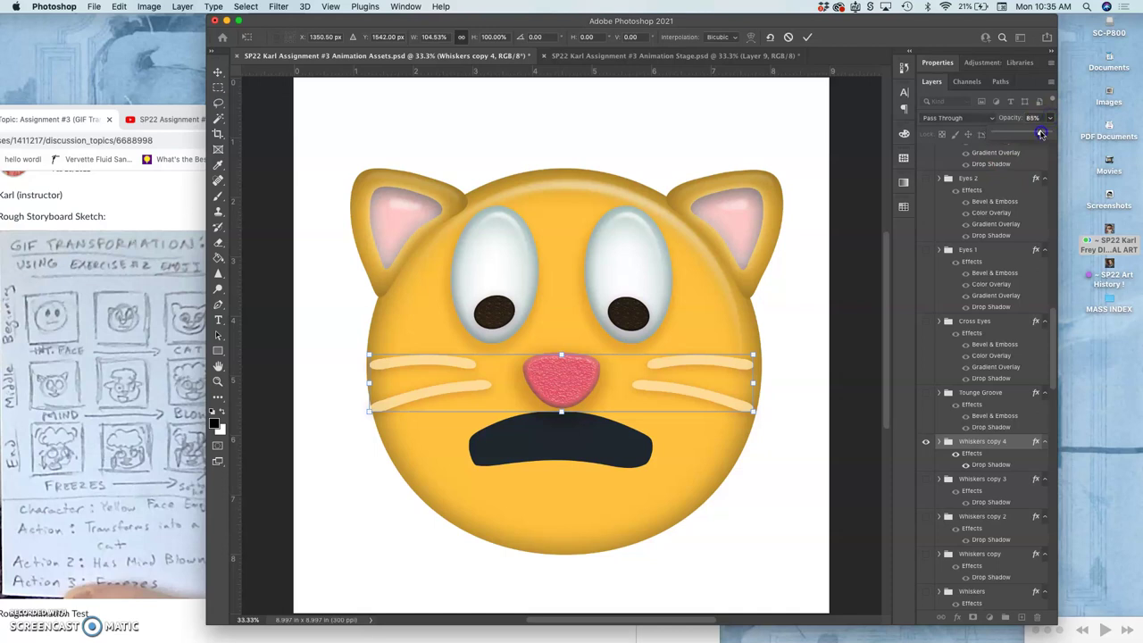
click(882, 253)
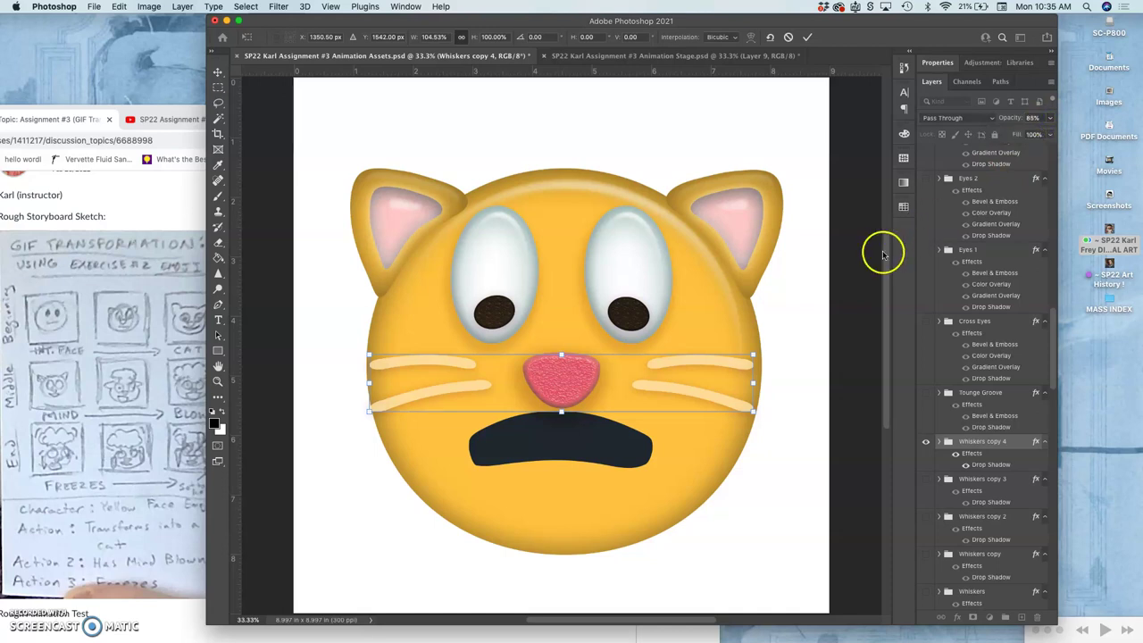
click(697, 40)
click(676, 57)
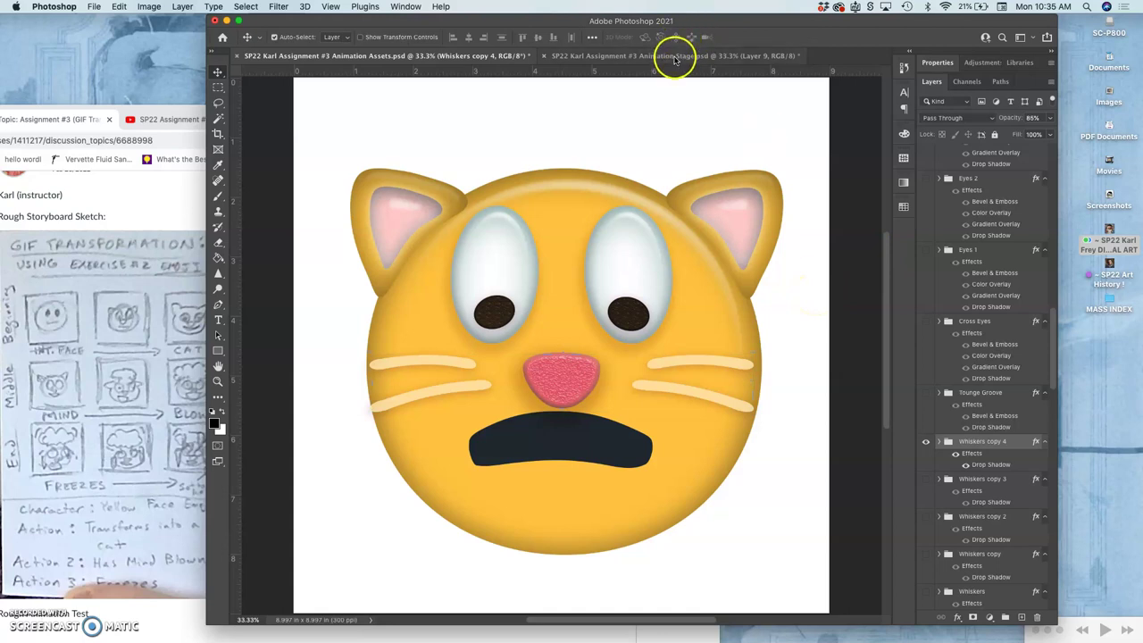
click(499, 56)
scroll(964, 535, down, 10)
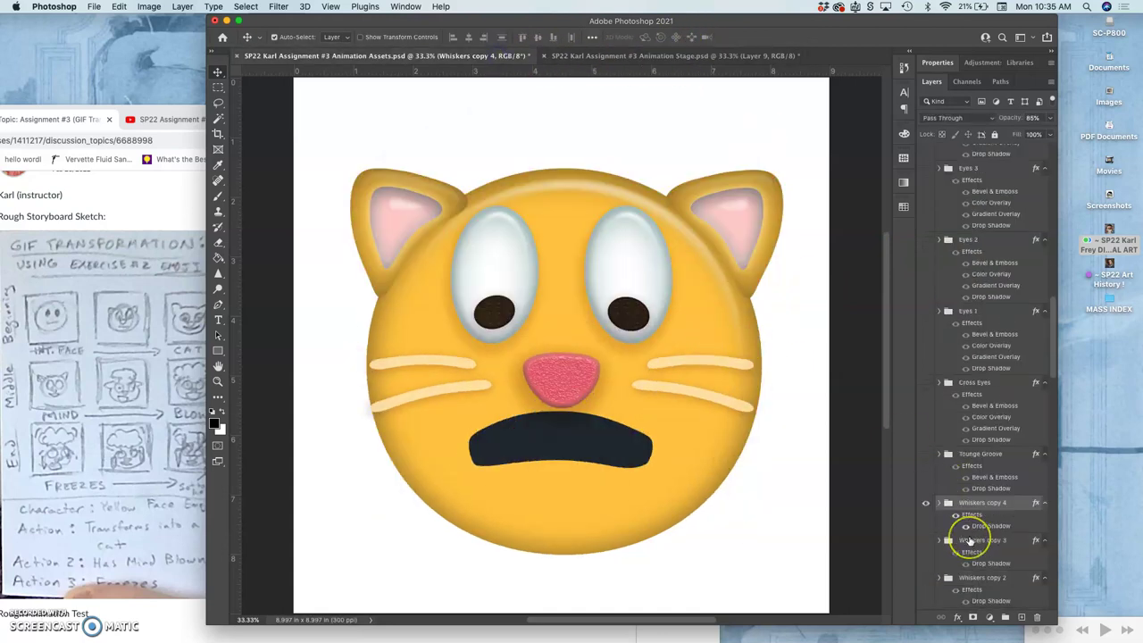
Step: Stretch the Eyeballs White 3 copy 3 eye whites taller and slightly wider
scroll(969, 536, down, 3)
click(975, 529)
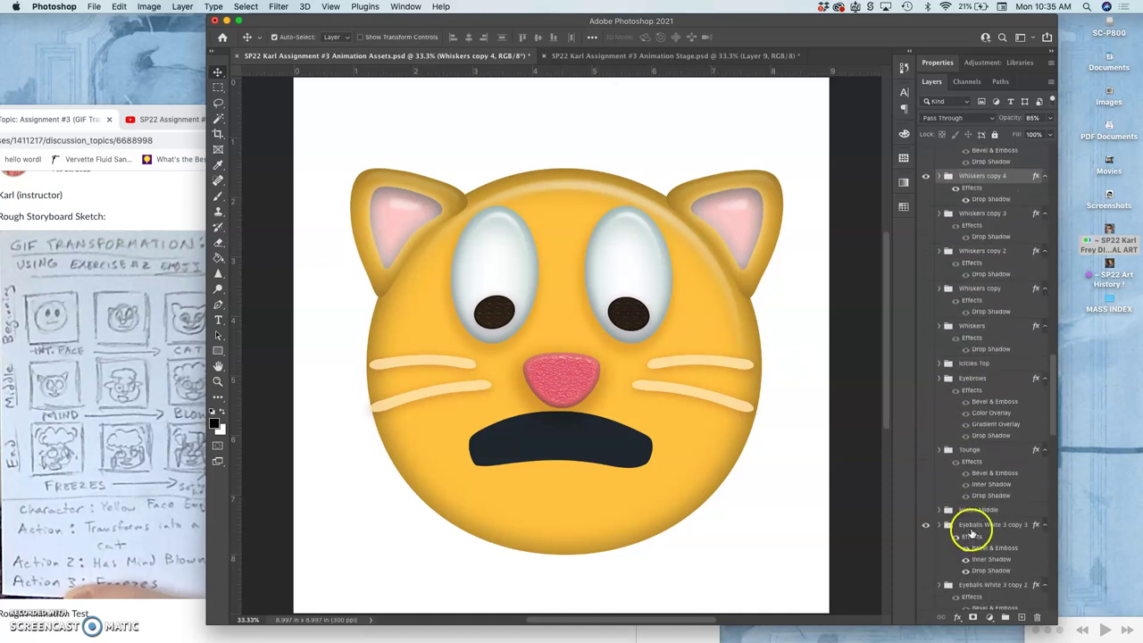
key(super+t)
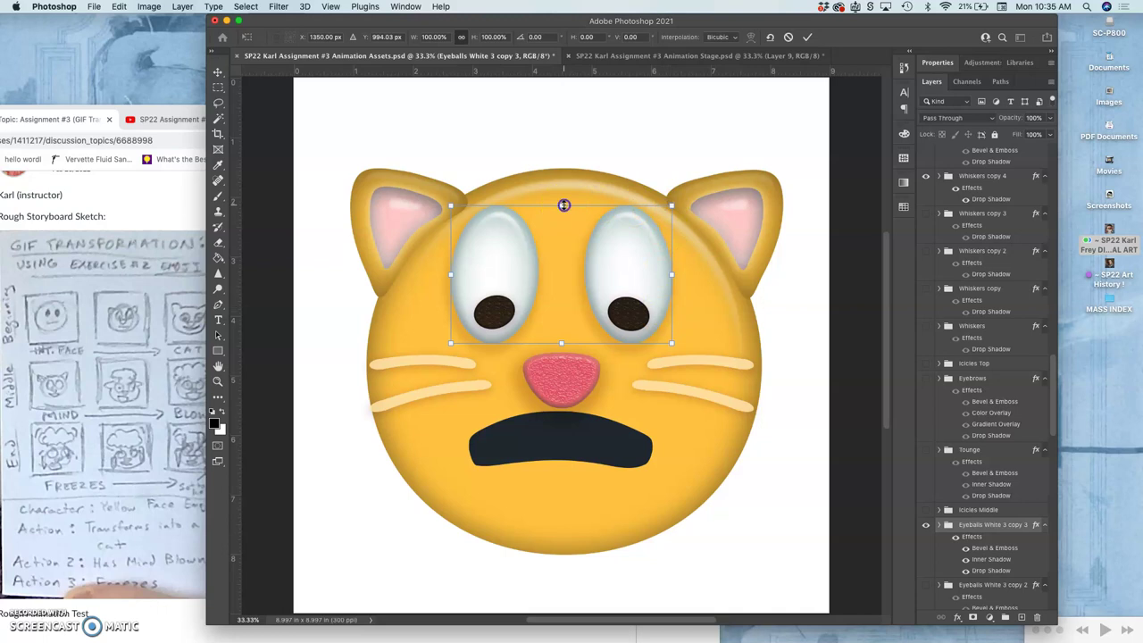
drag(563, 205, 563, 183)
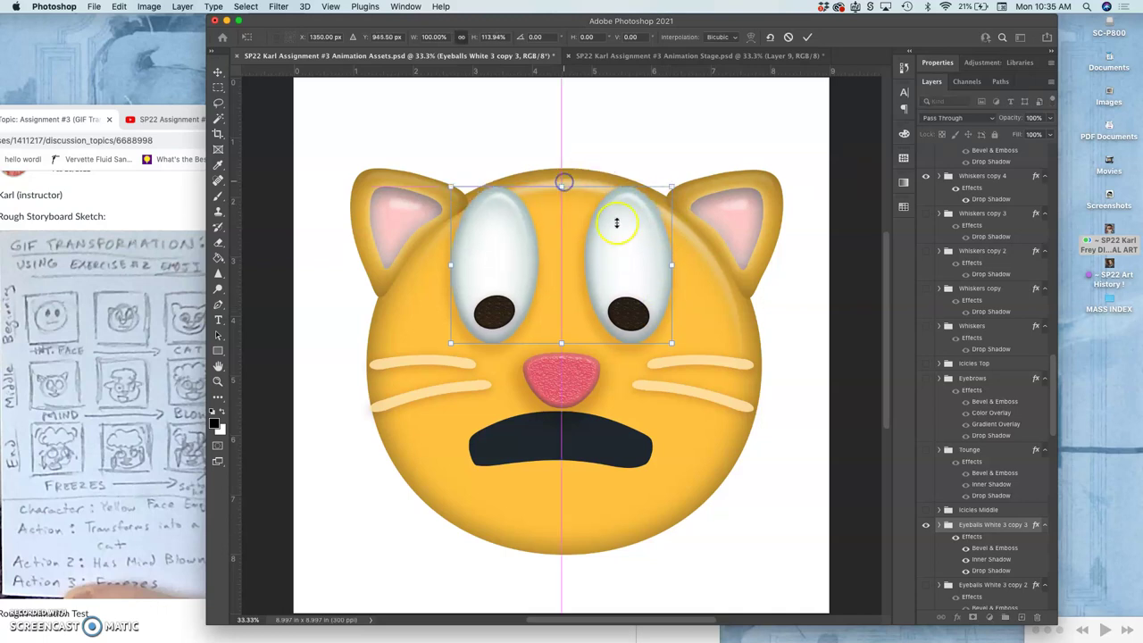
drag(674, 265, 679, 266)
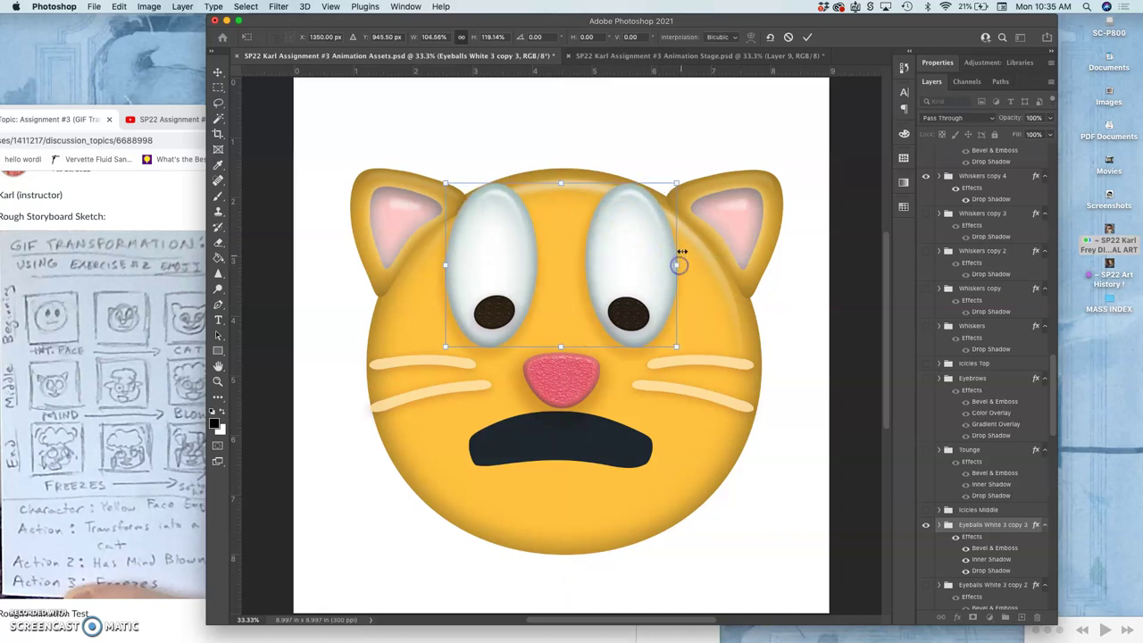
key(Return)
click(680, 55)
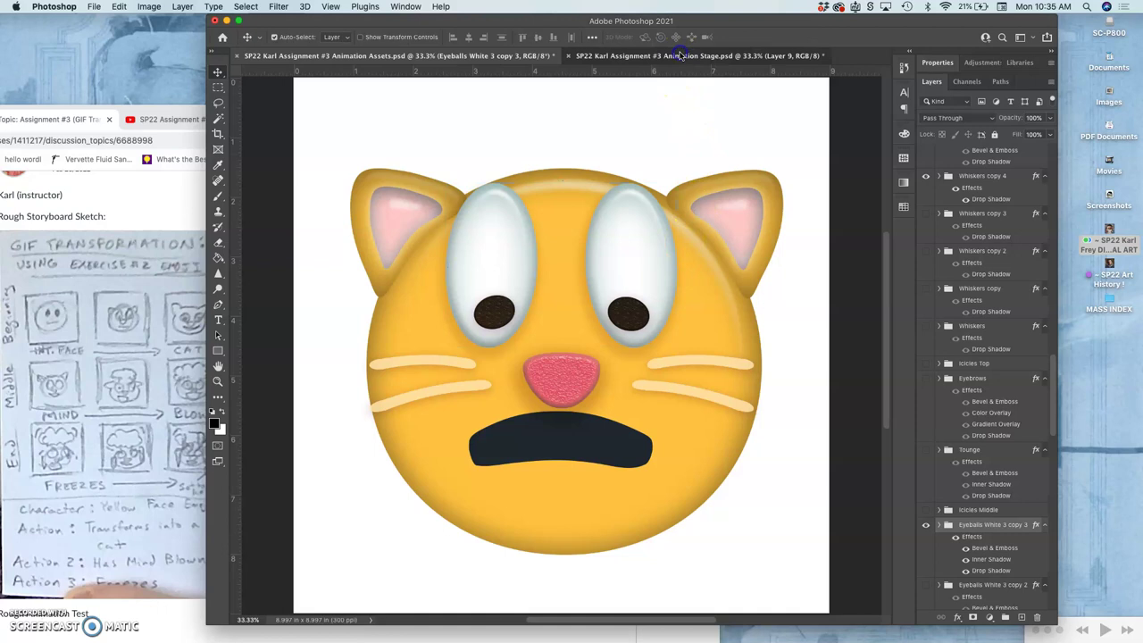
click(501, 57)
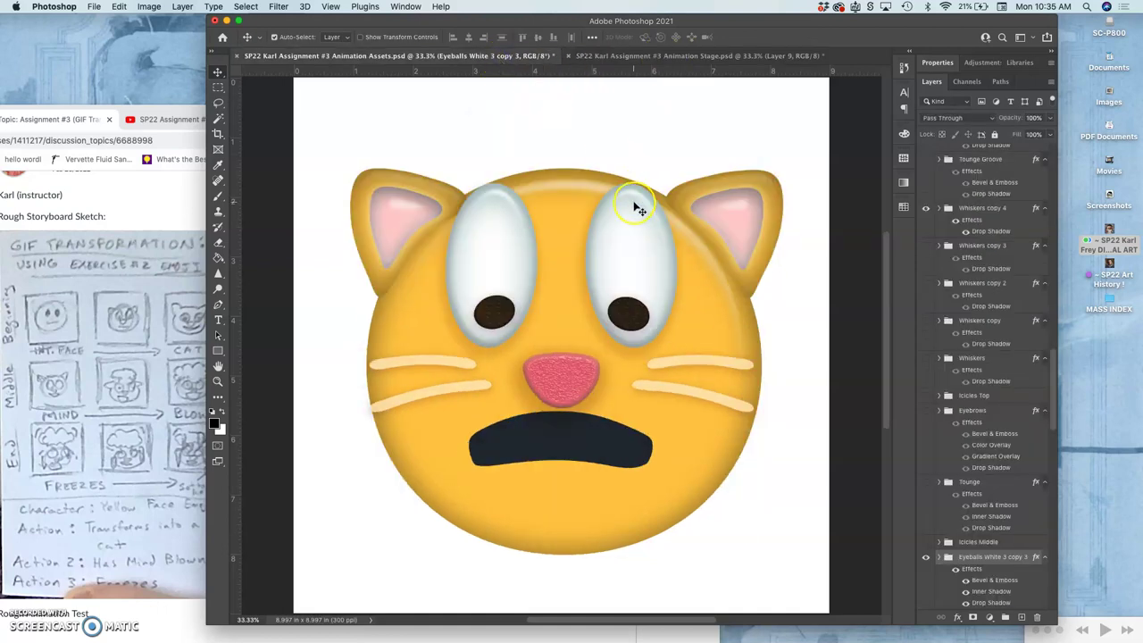
Step: Tilt the eye whites with a perspective transform by pulling a top corner
key(super+t)
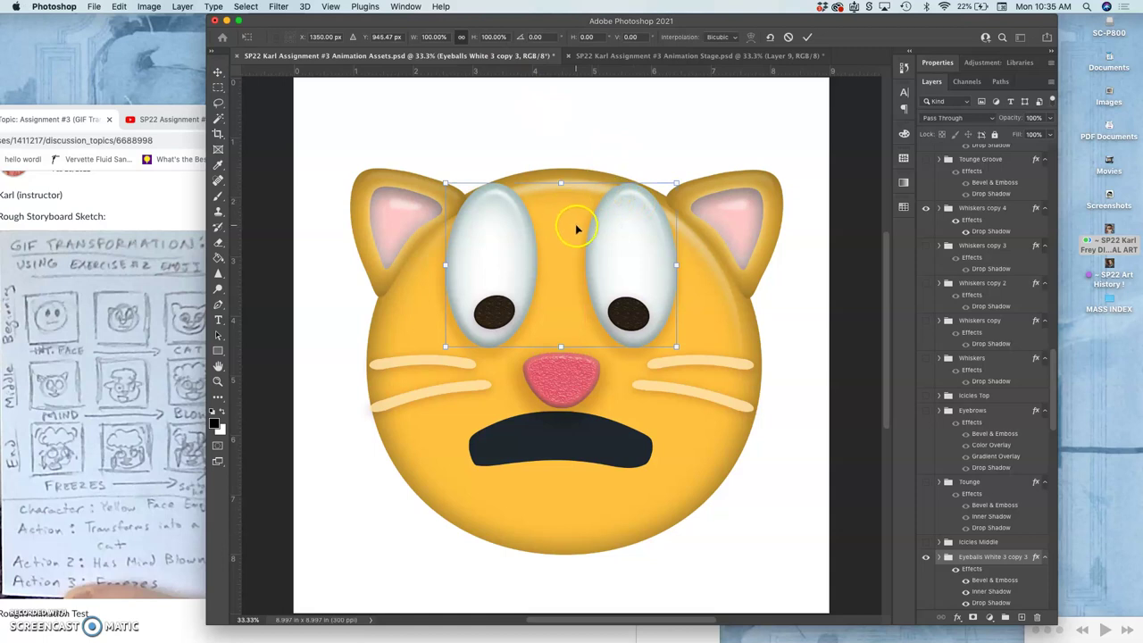
right_click(579, 230)
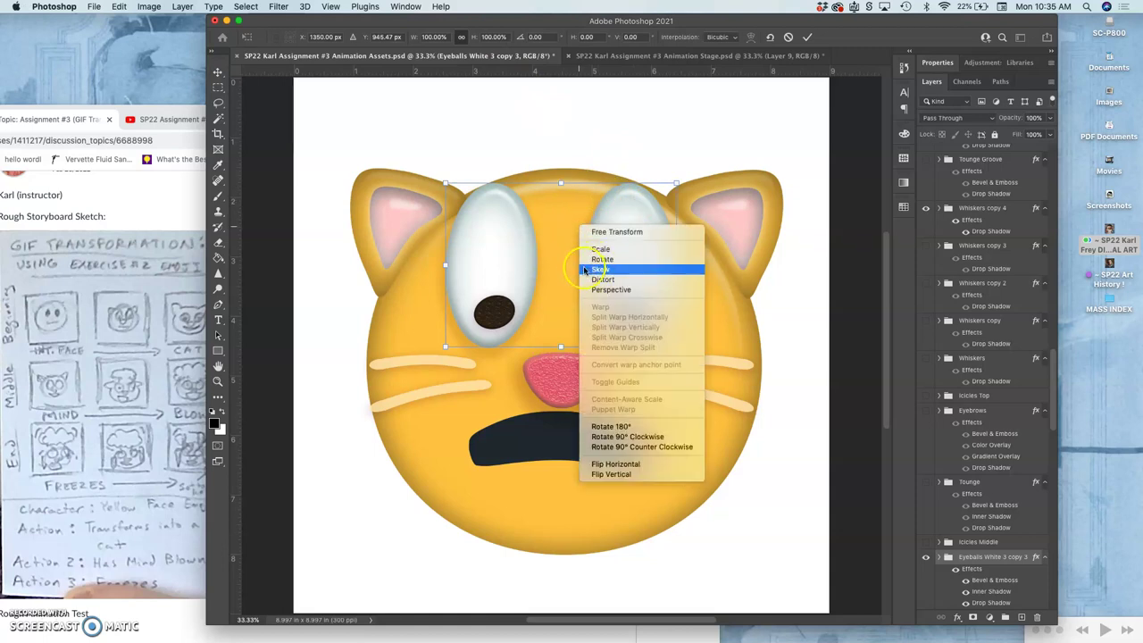
click(597, 289)
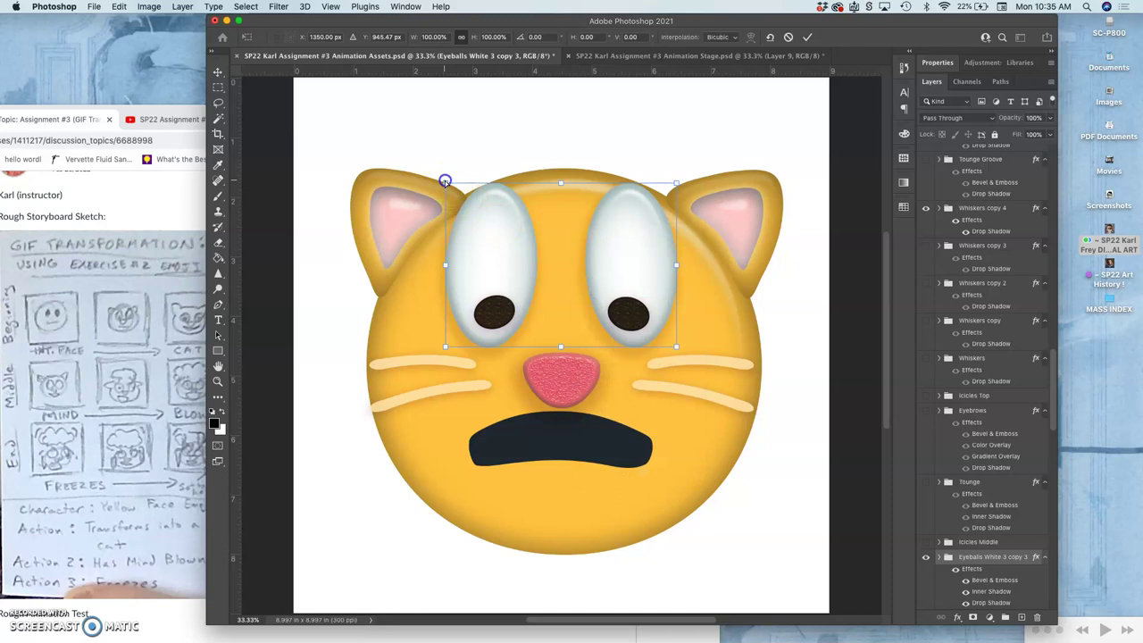
drag(445, 182, 430, 188)
key(Return)
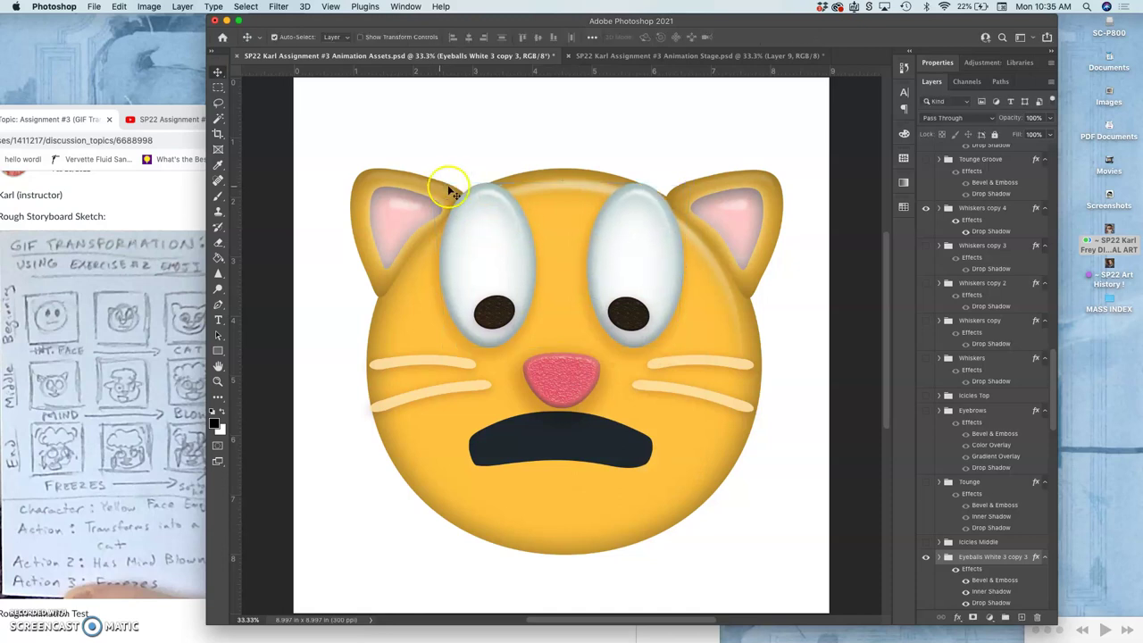
click(674, 56)
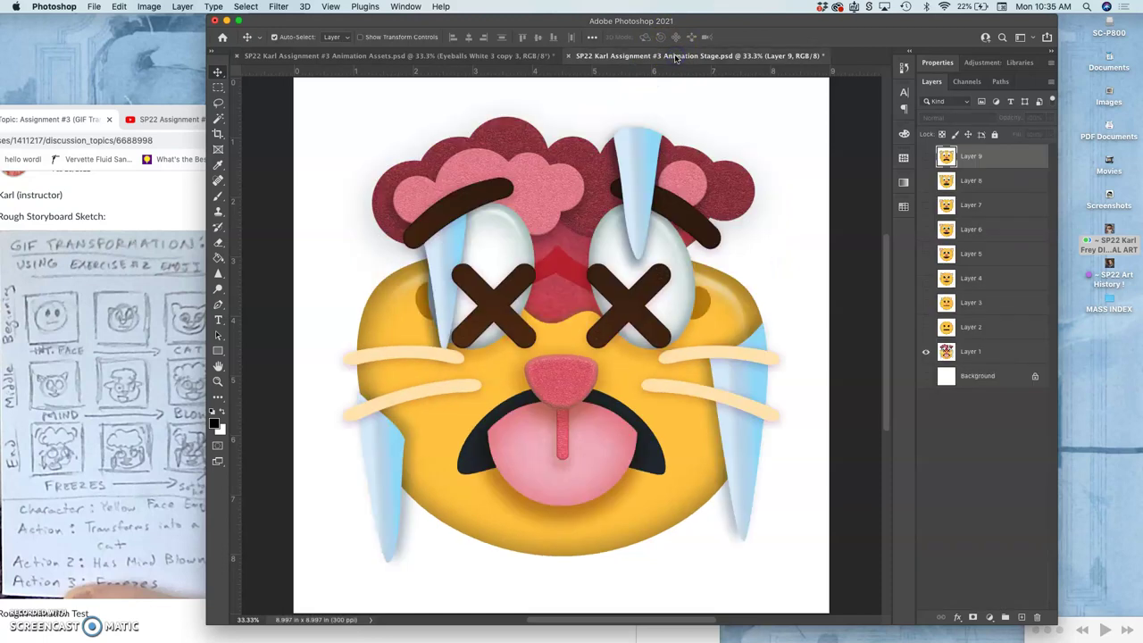
click(492, 56)
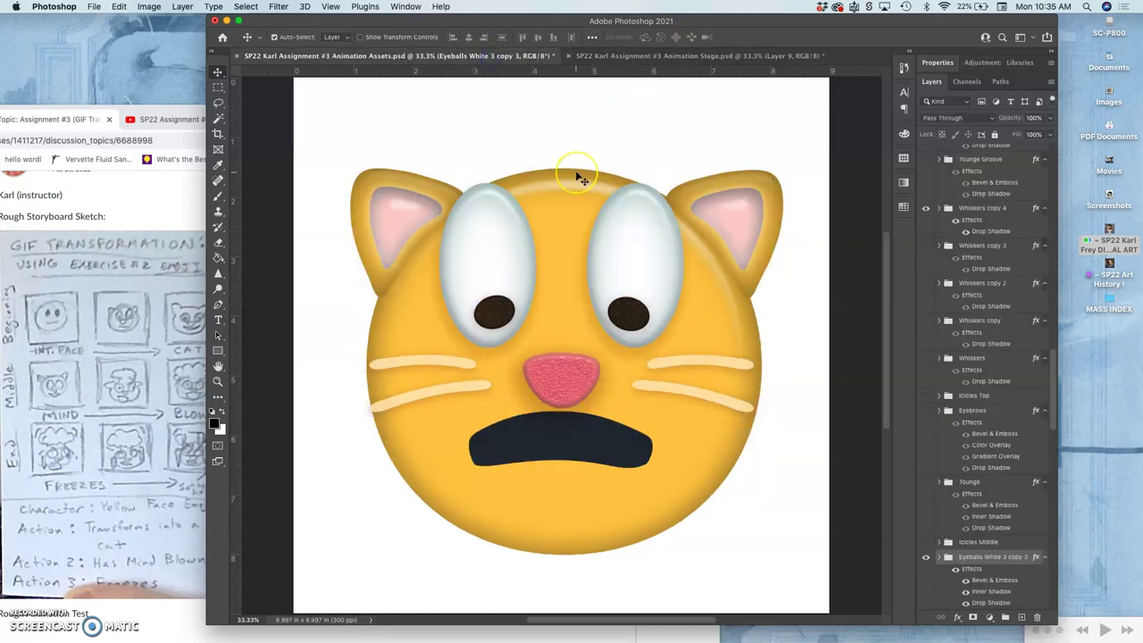
Step: Nudge the eye whites into place and flare their bottom wider with perspective
drag(578, 176, 593, 184)
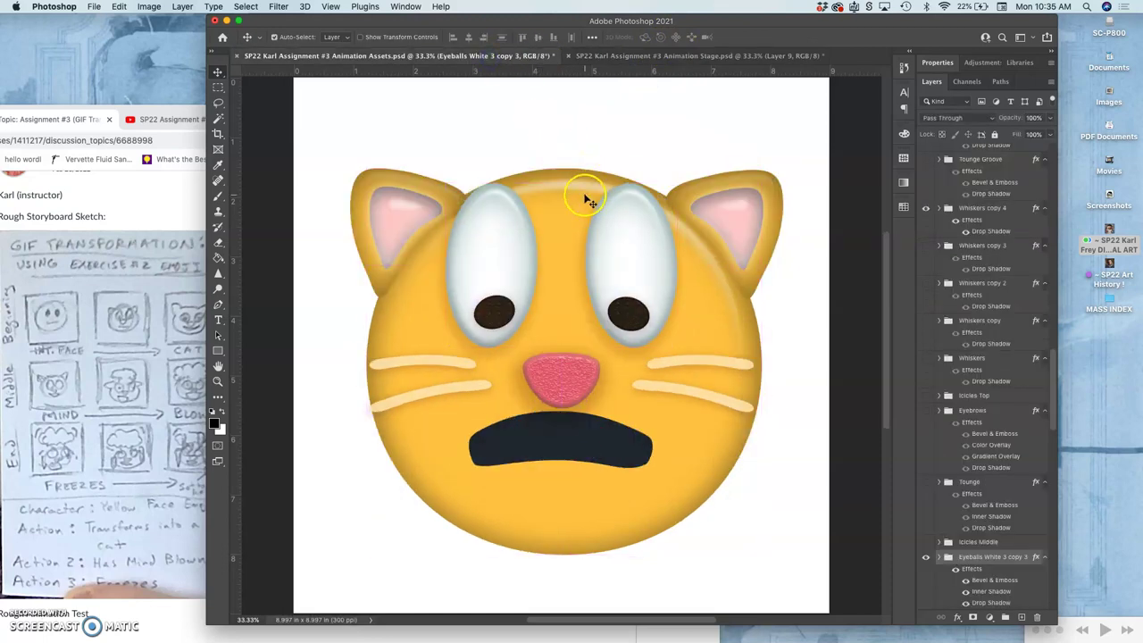
key(super+t)
right_click(575, 218)
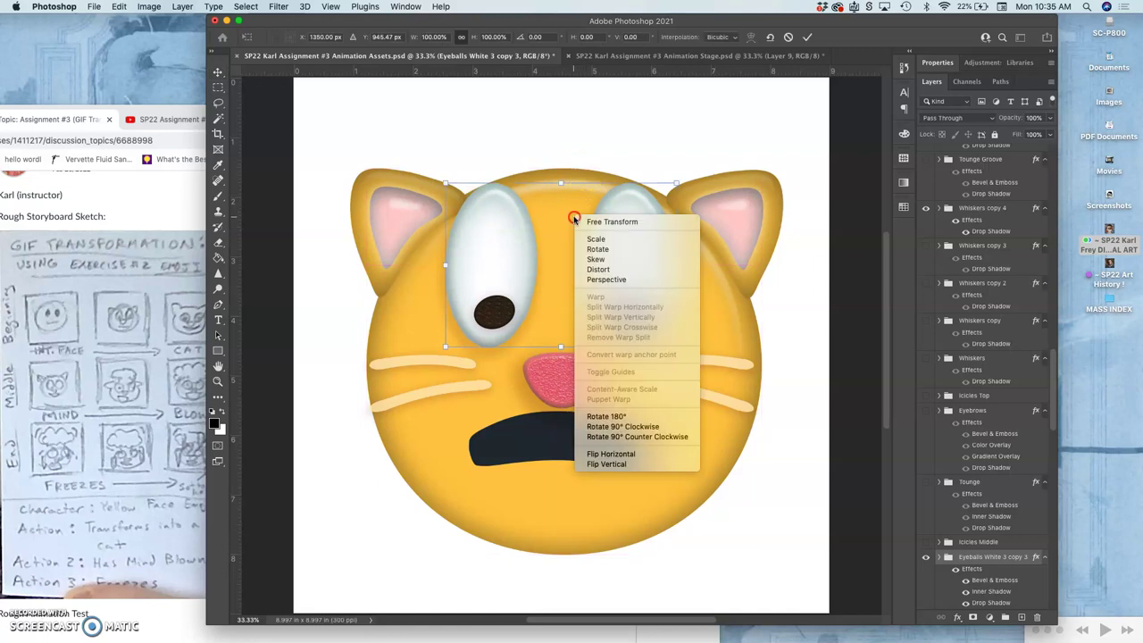
click(593, 279)
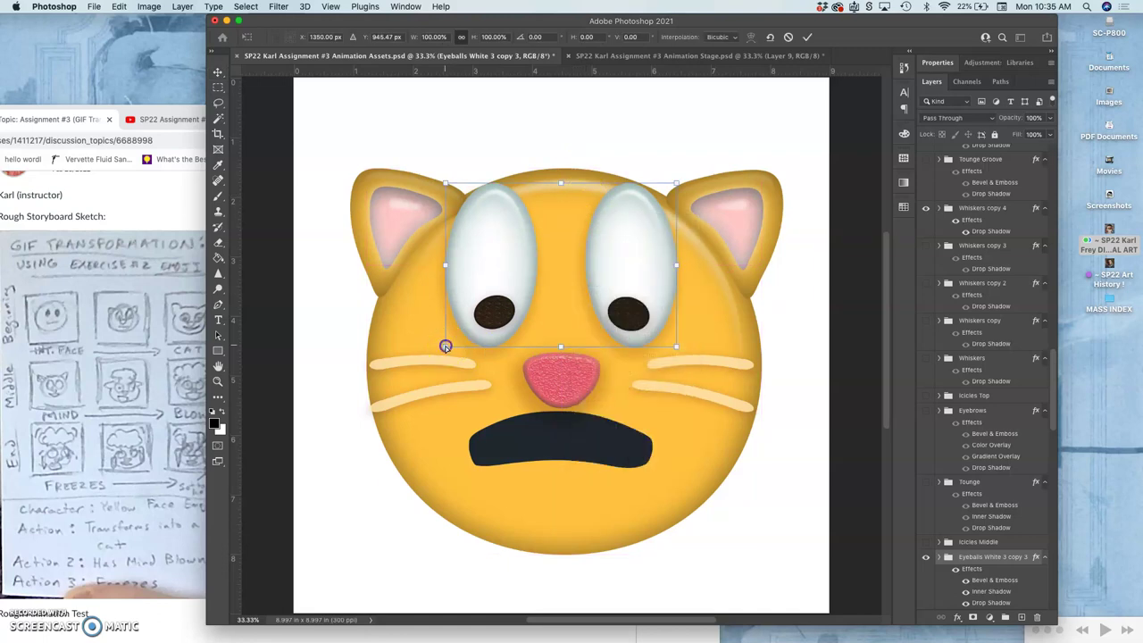
drag(441, 346, 430, 346)
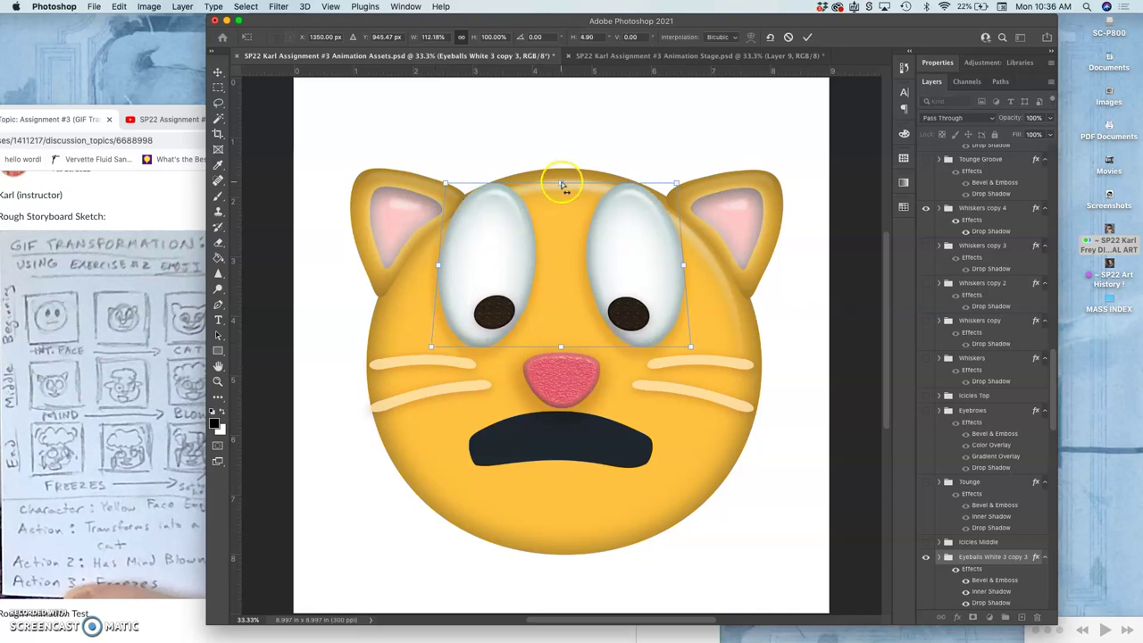
drag(563, 182, 561, 184)
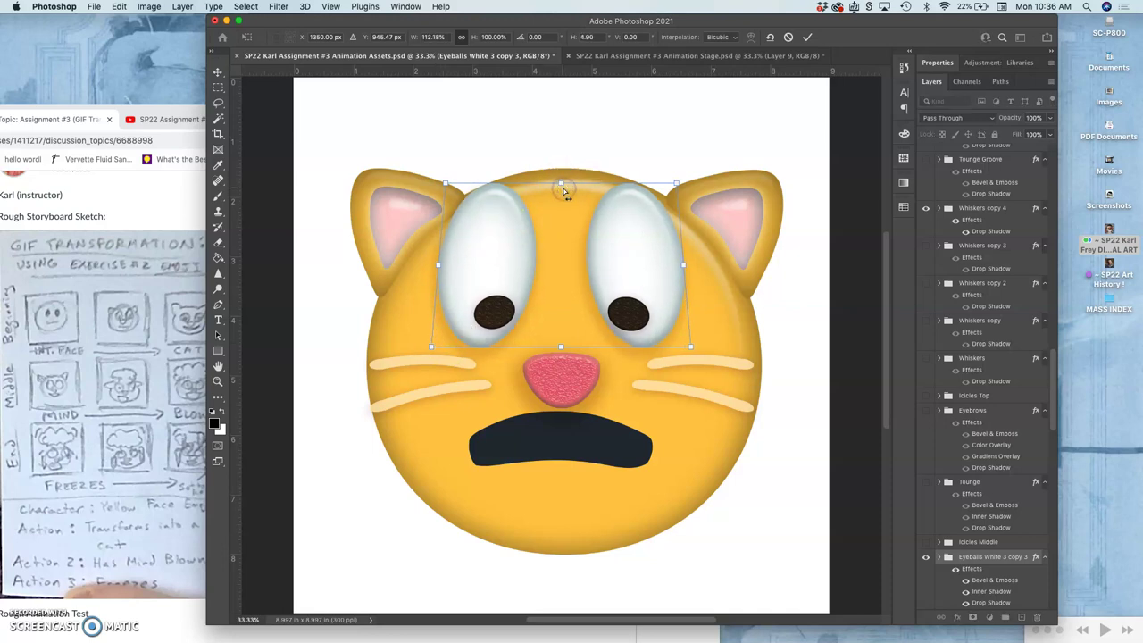
Step: Shorten the eye whites from the top edge to roughly 94% height
right_click(554, 234)
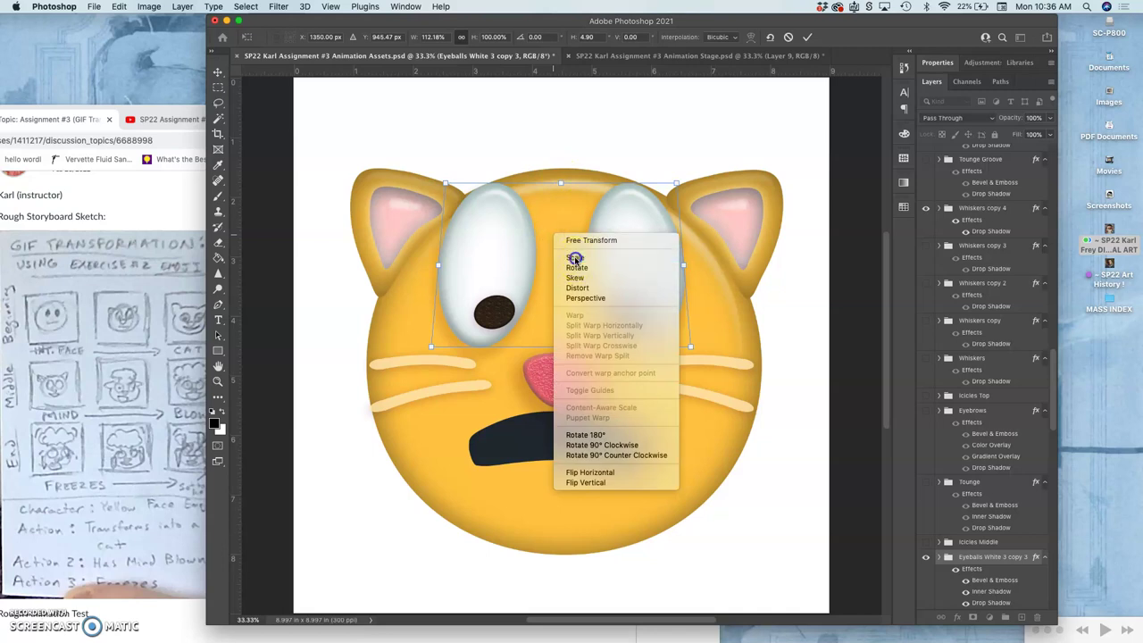
click(575, 258)
drag(564, 185, 560, 193)
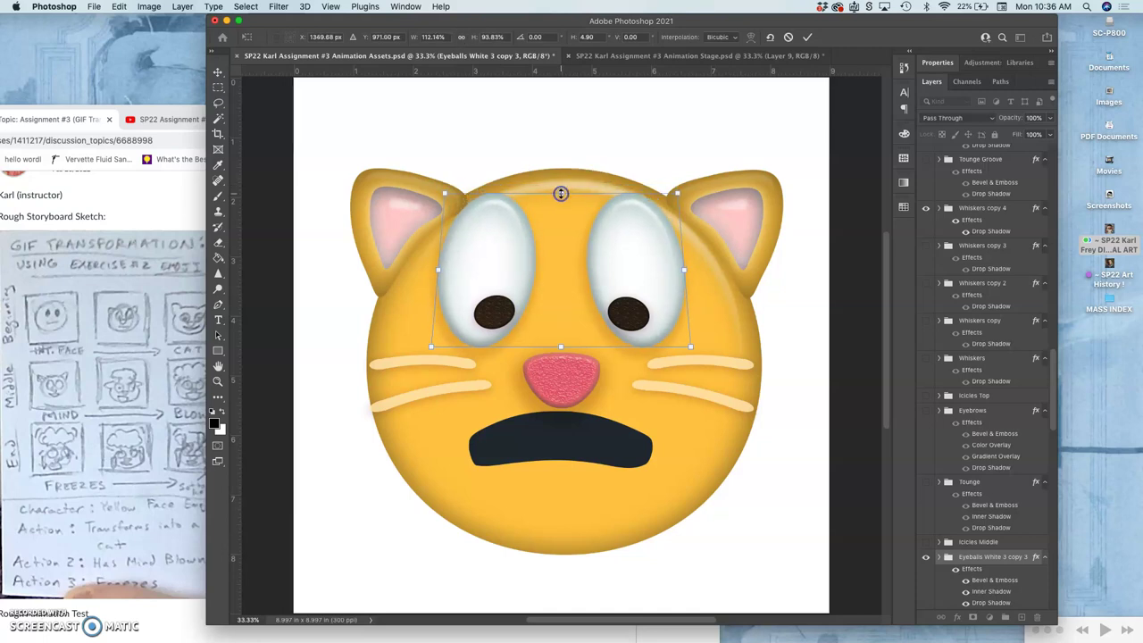
key(Return)
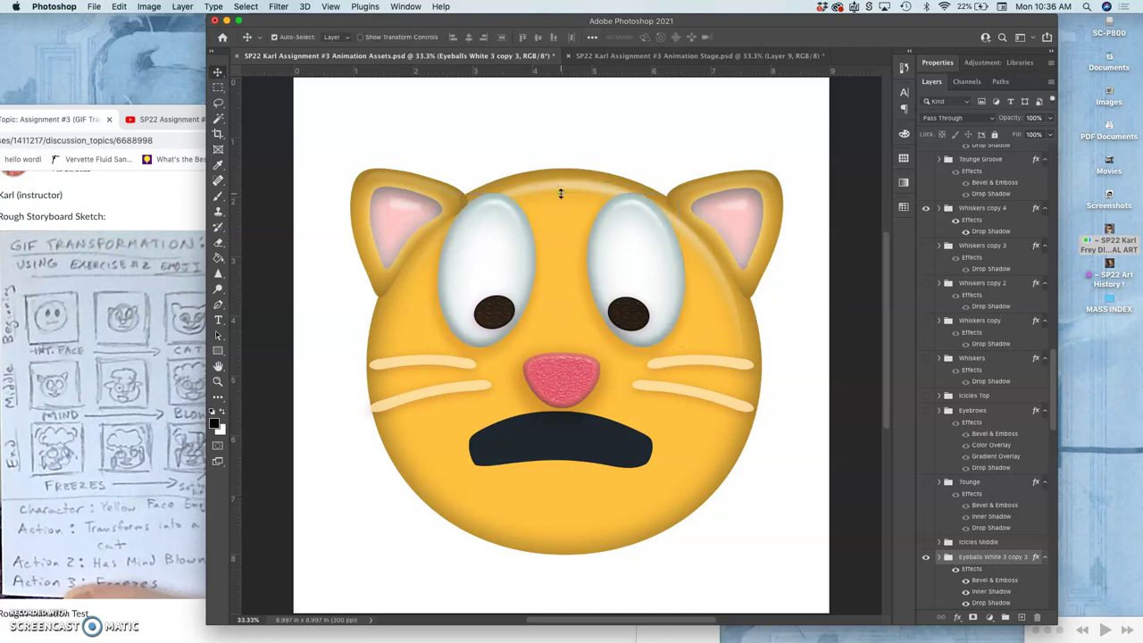
click(646, 57)
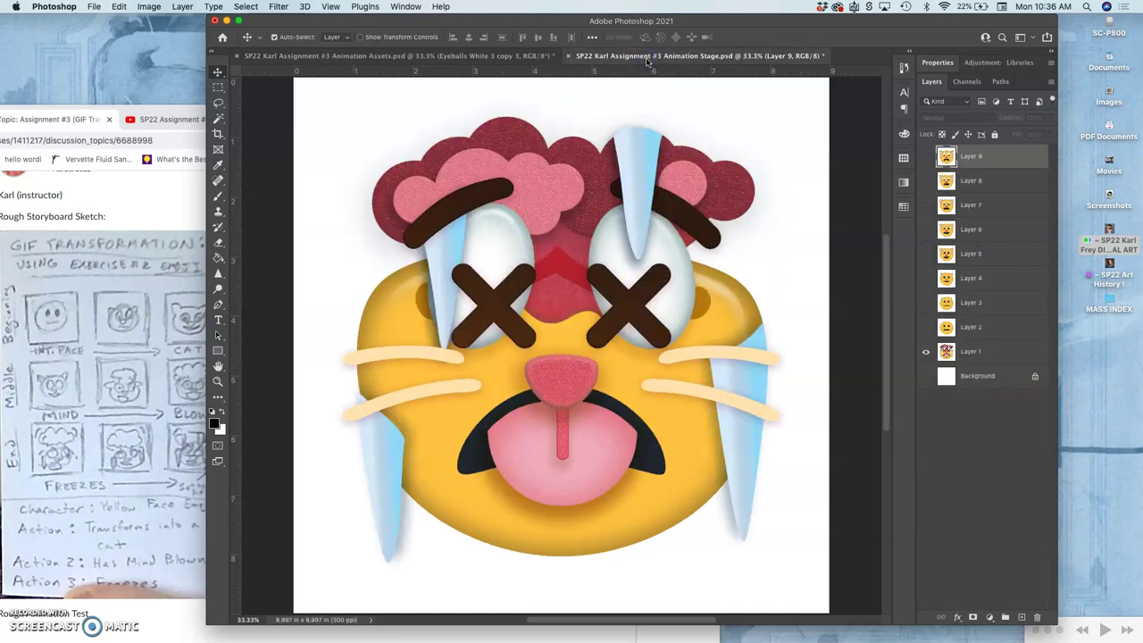
click(516, 59)
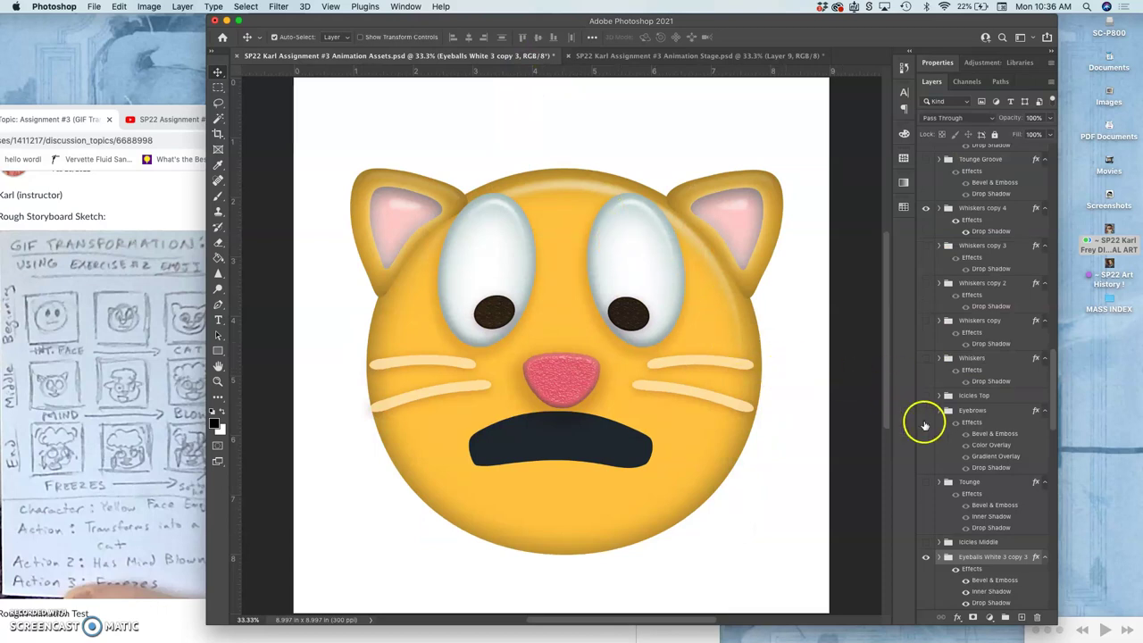
scroll(981, 498, down, 10)
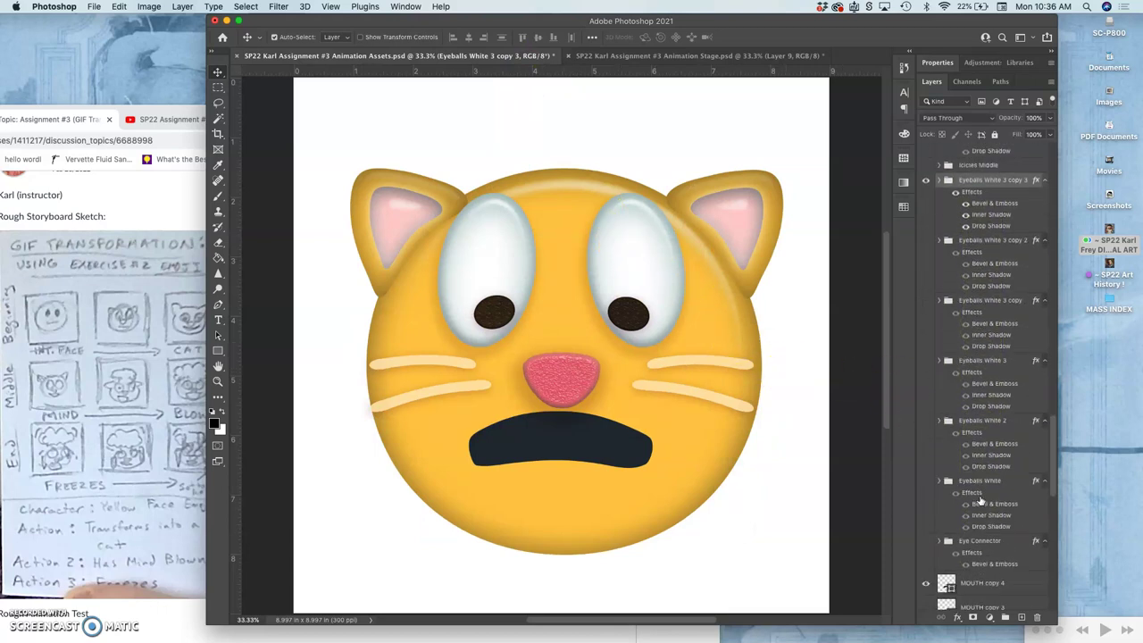
Step: Warp MOUTH copy 4, arching its top and reshaping the lower-left and right ends
scroll(981, 502, down, 3)
click(980, 497)
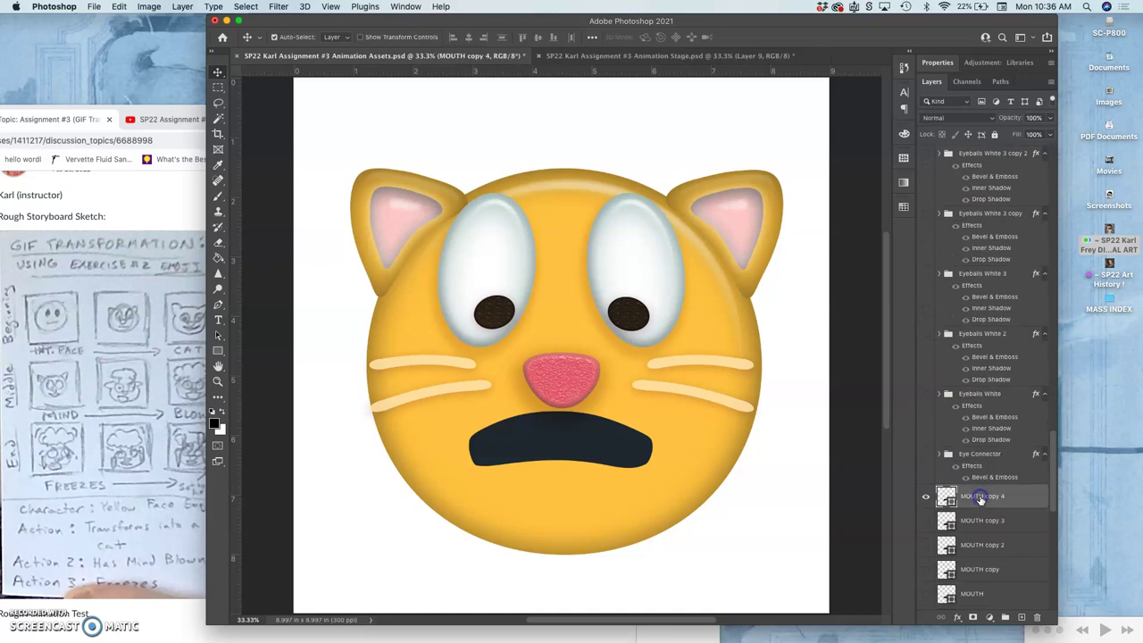
key(super+t)
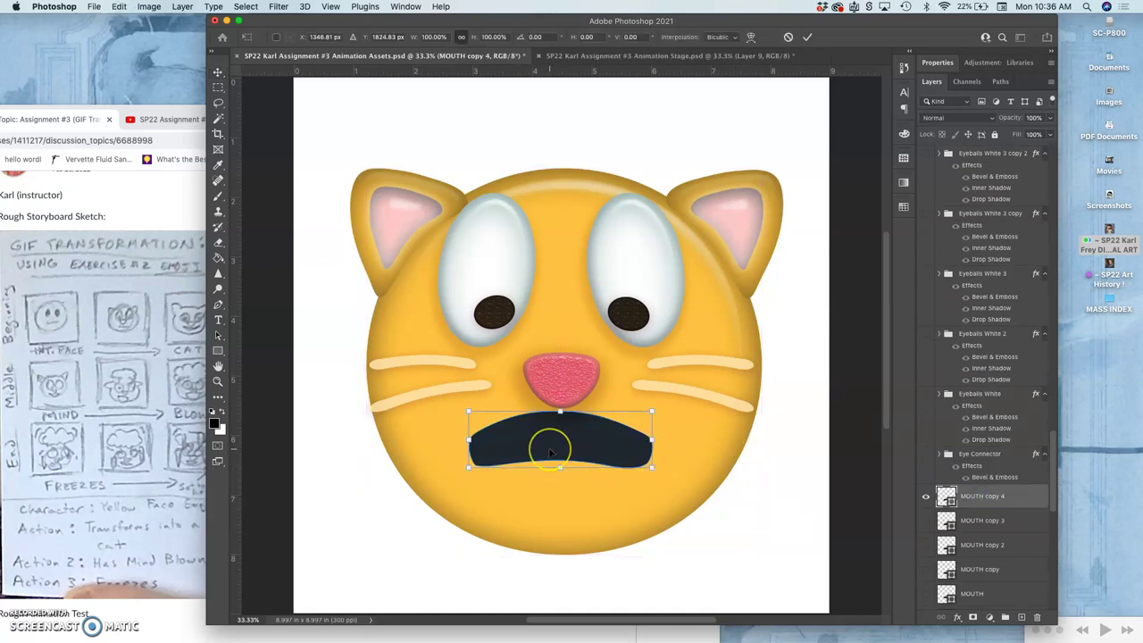
right_click(569, 451)
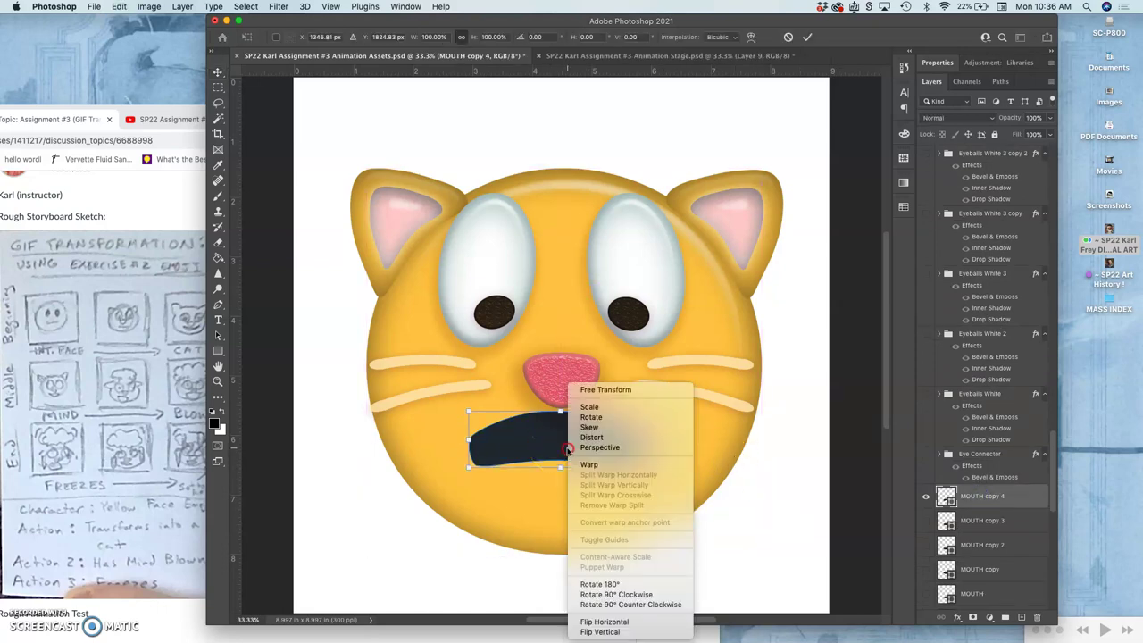
click(588, 465)
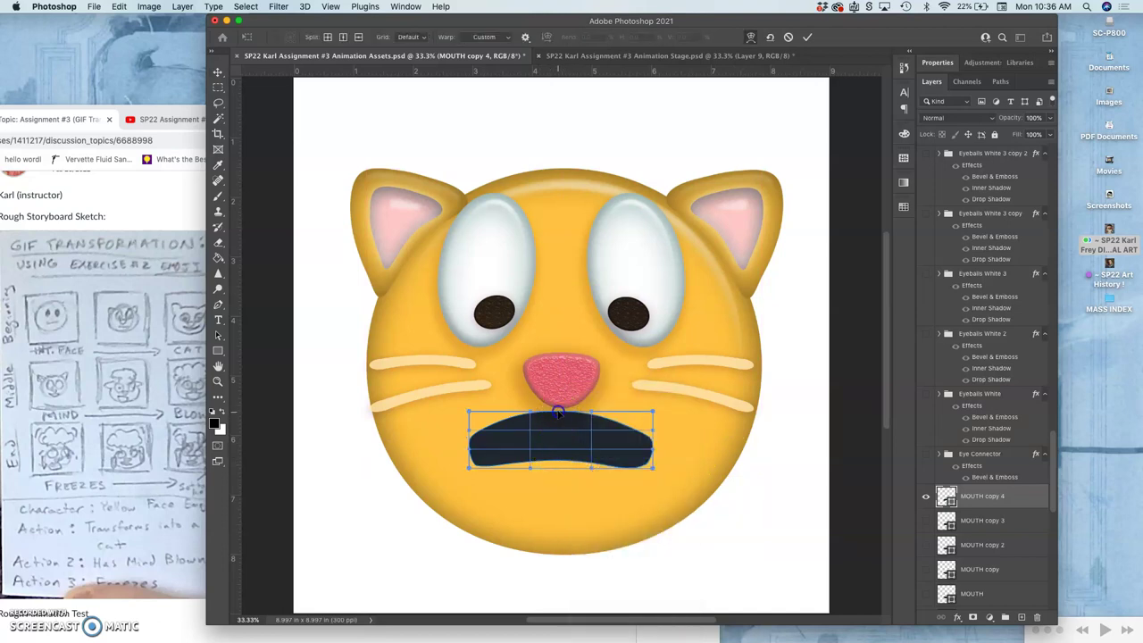
drag(558, 413, 558, 410)
drag(562, 464, 562, 452)
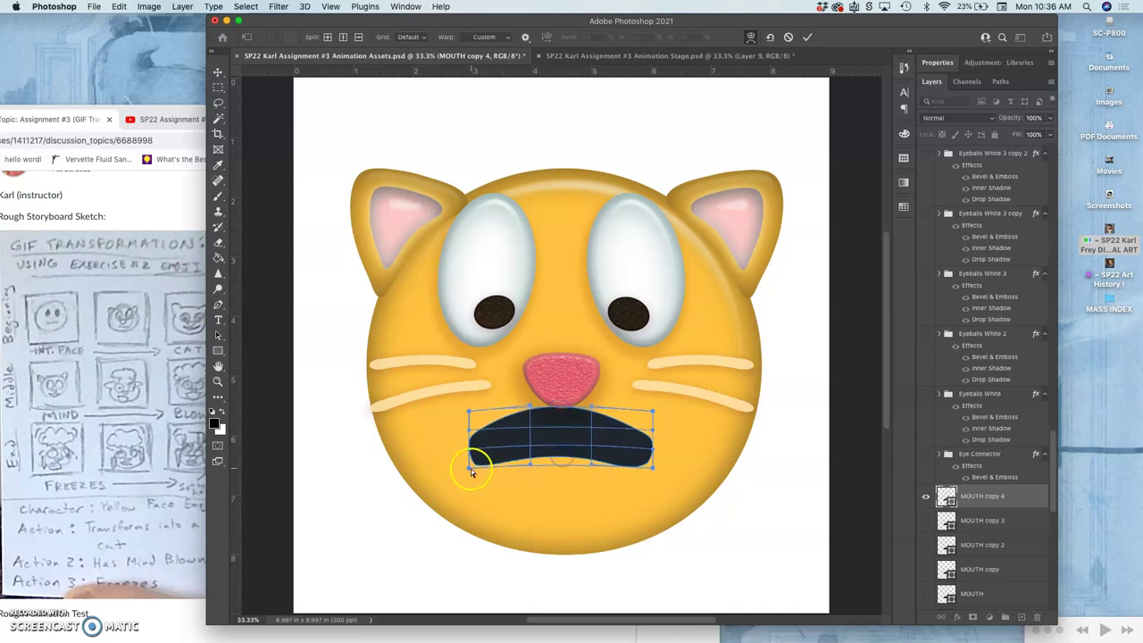
mouse_move(471, 468)
mouse_down()
mouse_move(466, 449)
mouse_move(468, 472)
mouse_up()
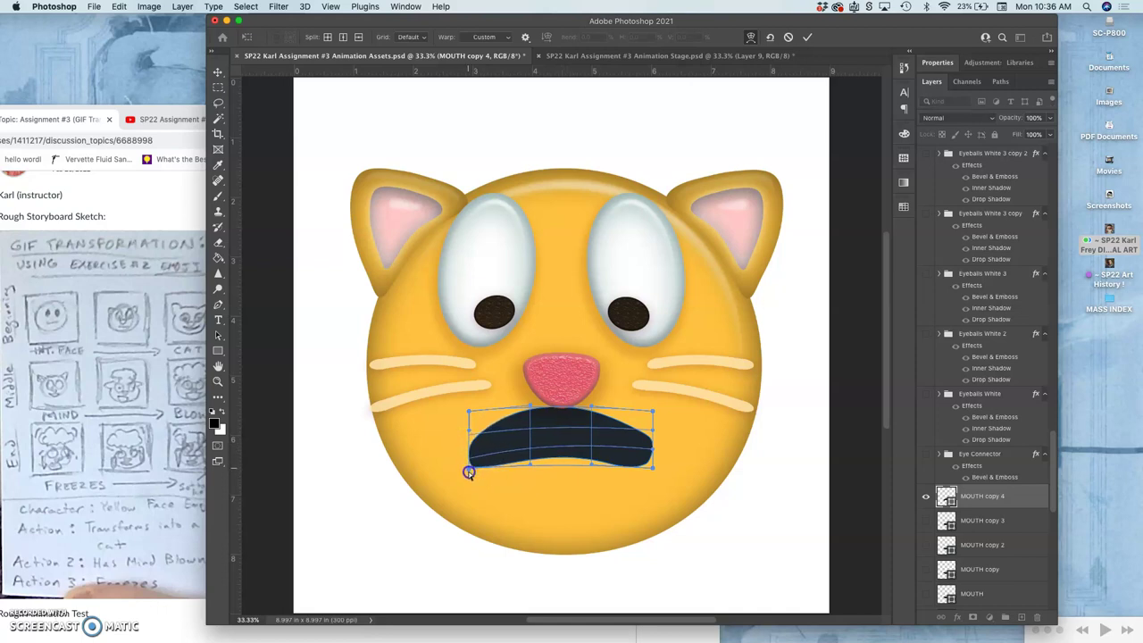
drag(652, 425, 648, 480)
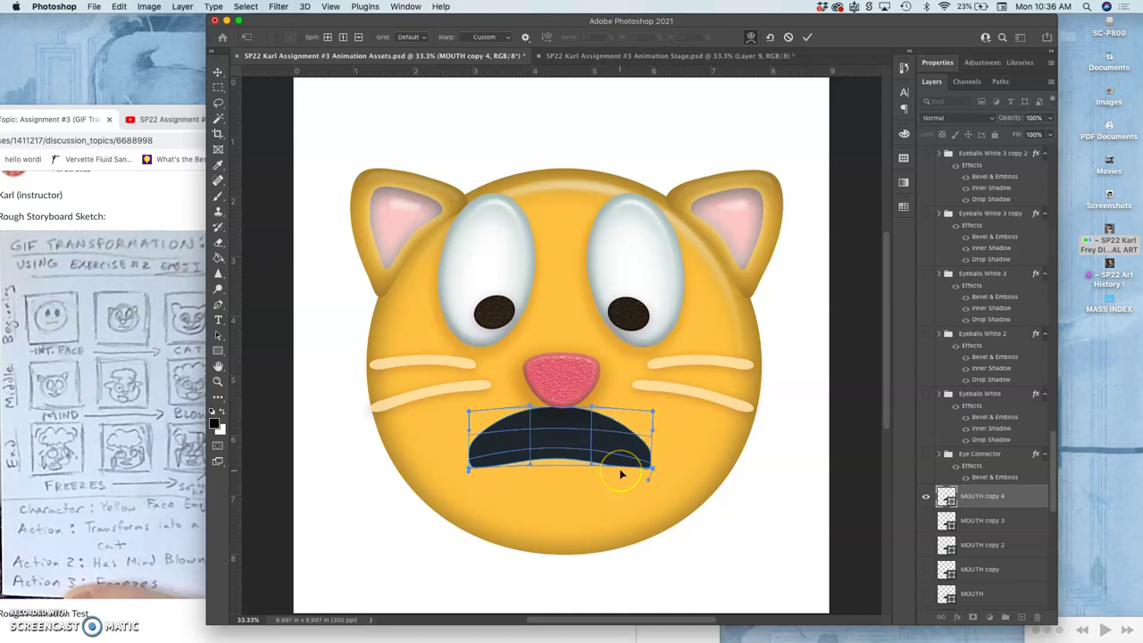
key(Return)
Step: Redo the arched-top mouth transform from the Edit menu
click(625, 476)
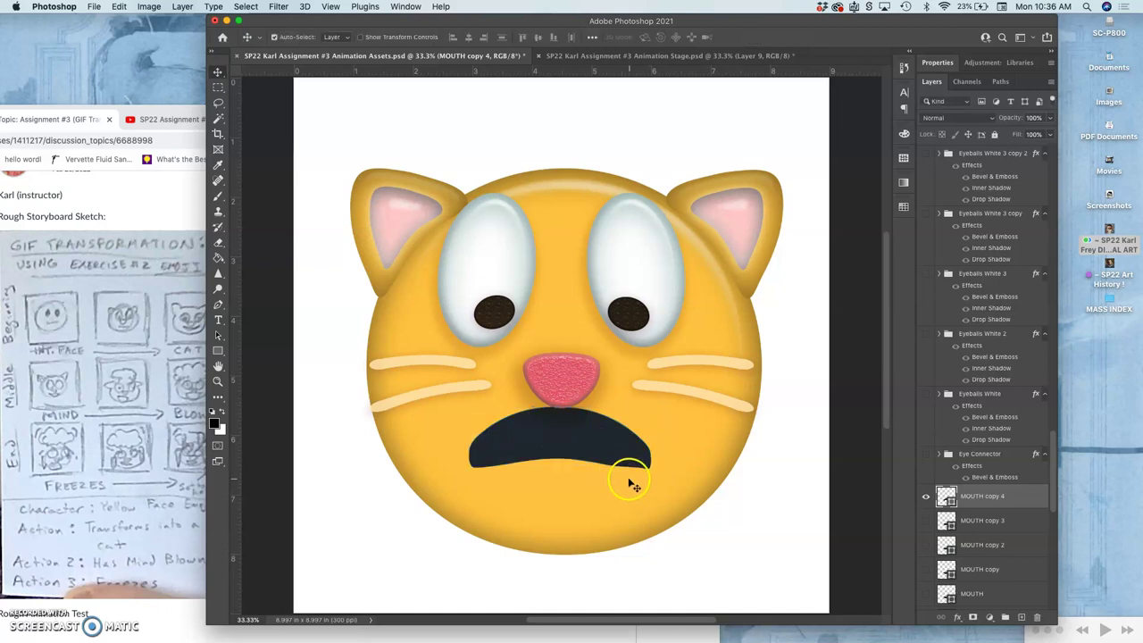
key(super)
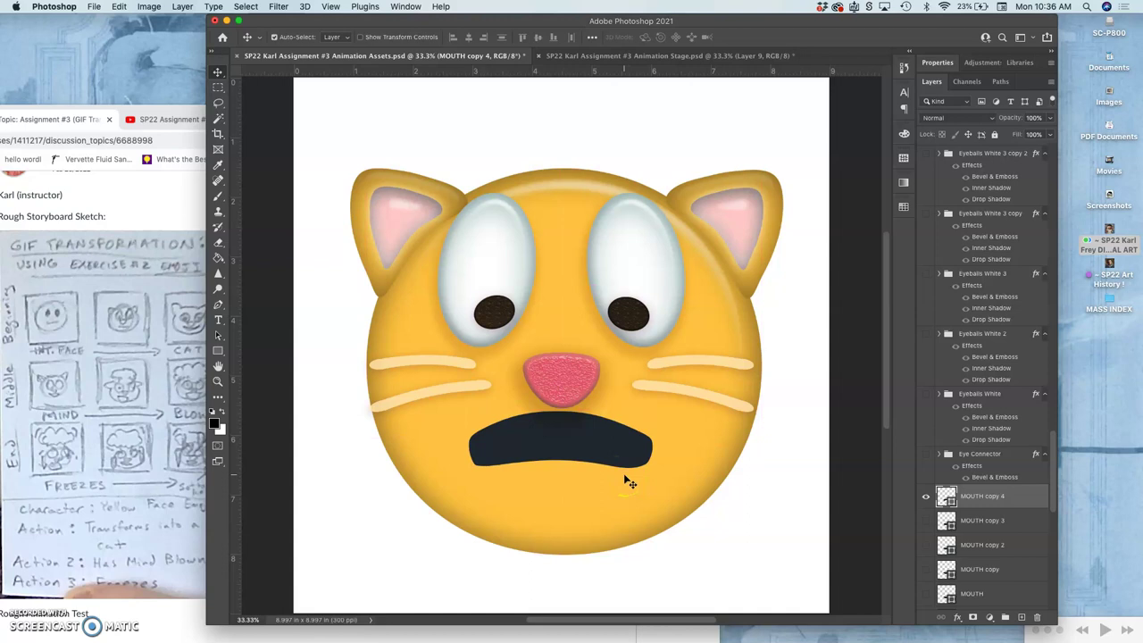
click(402, 106)
click(117, 7)
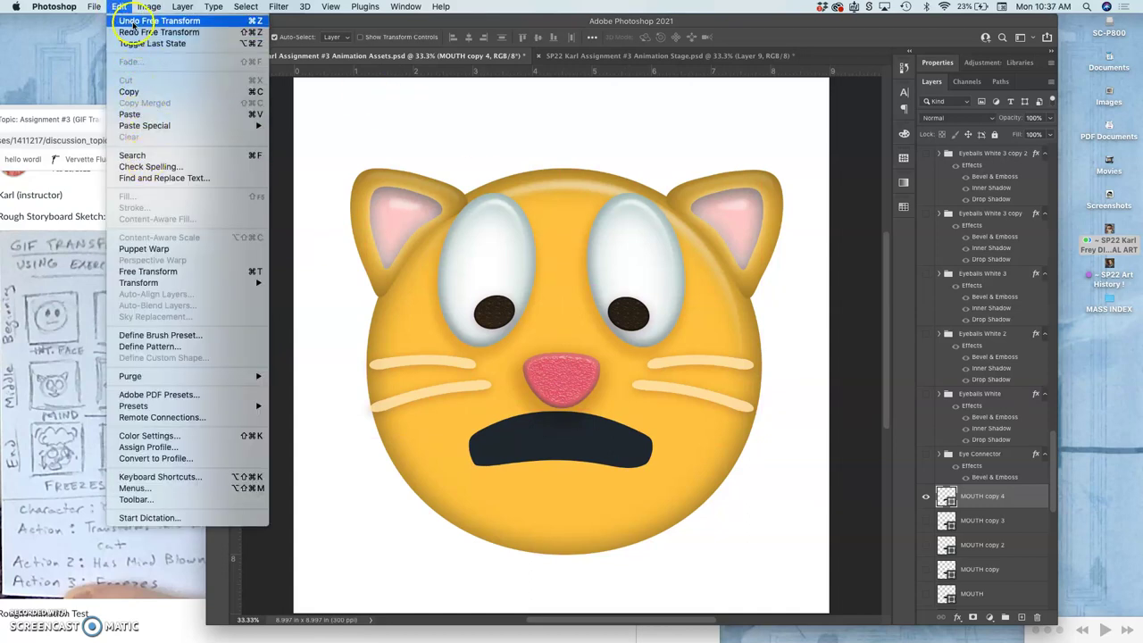
click(132, 32)
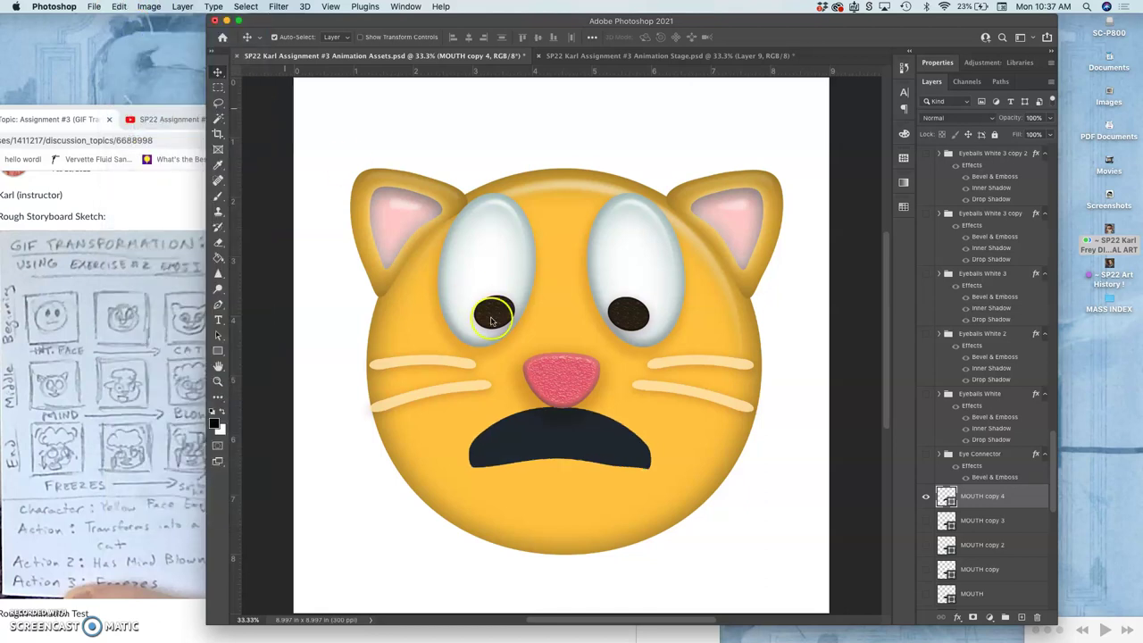
Step: Warp the mouth again, pulling its lower-right corner inward for a rounder right end
key(super+t)
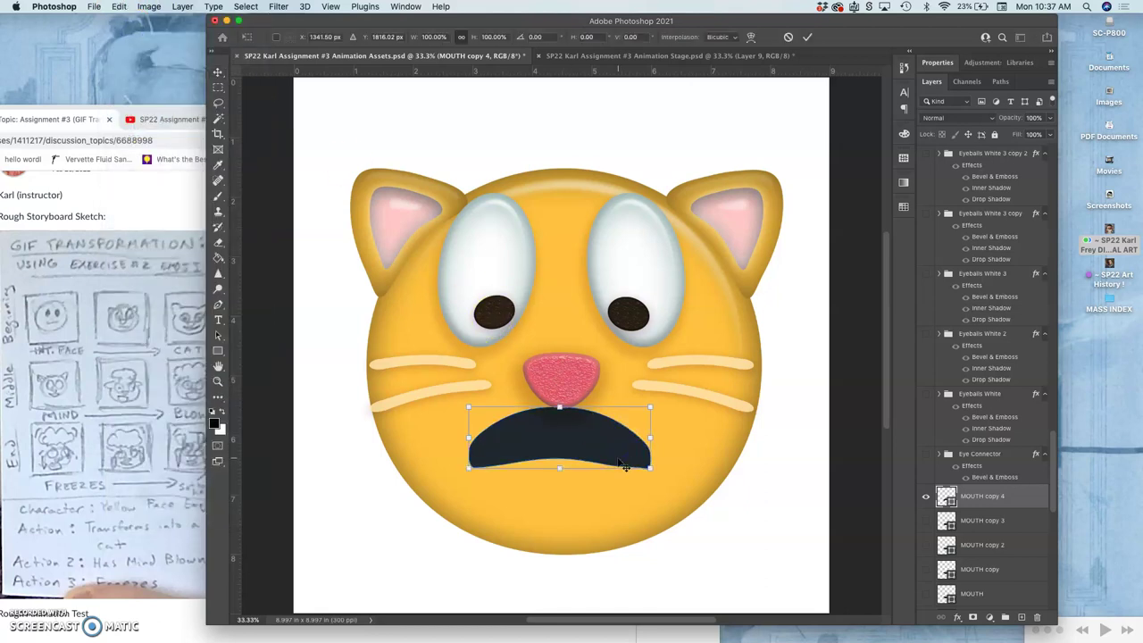
scroll(625, 464, up, 2)
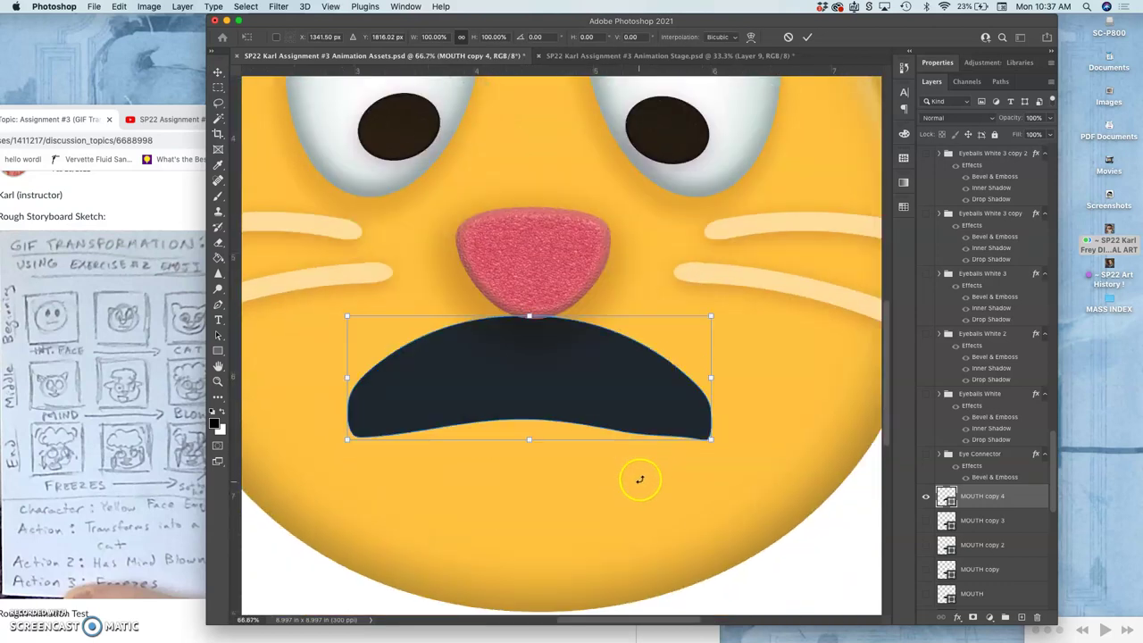
right_click(667, 418)
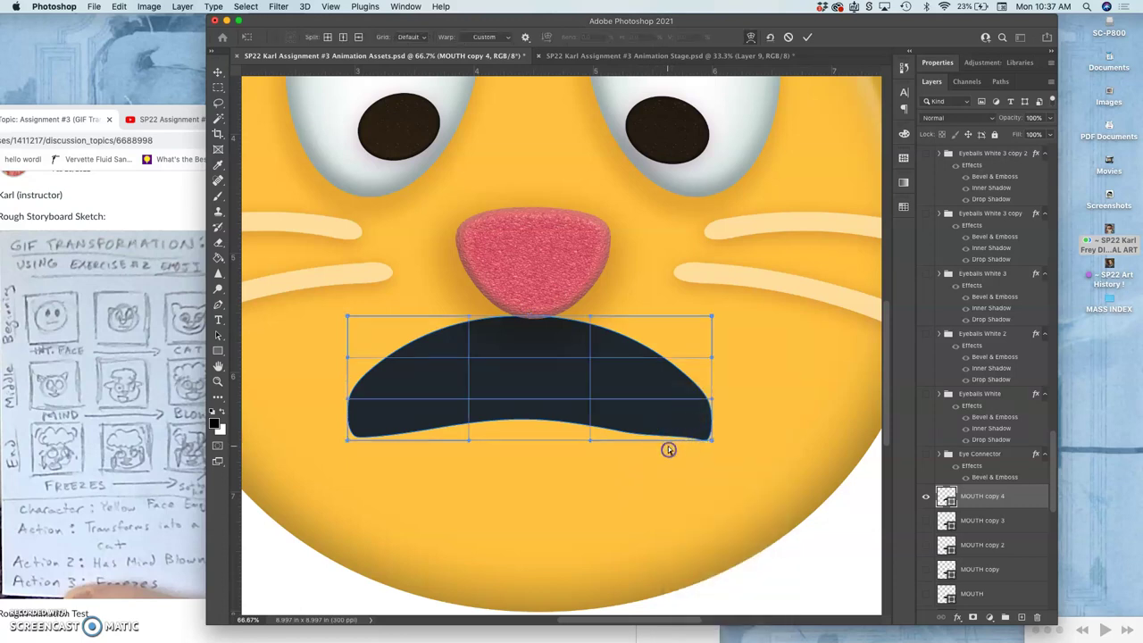
drag(666, 449, 666, 454)
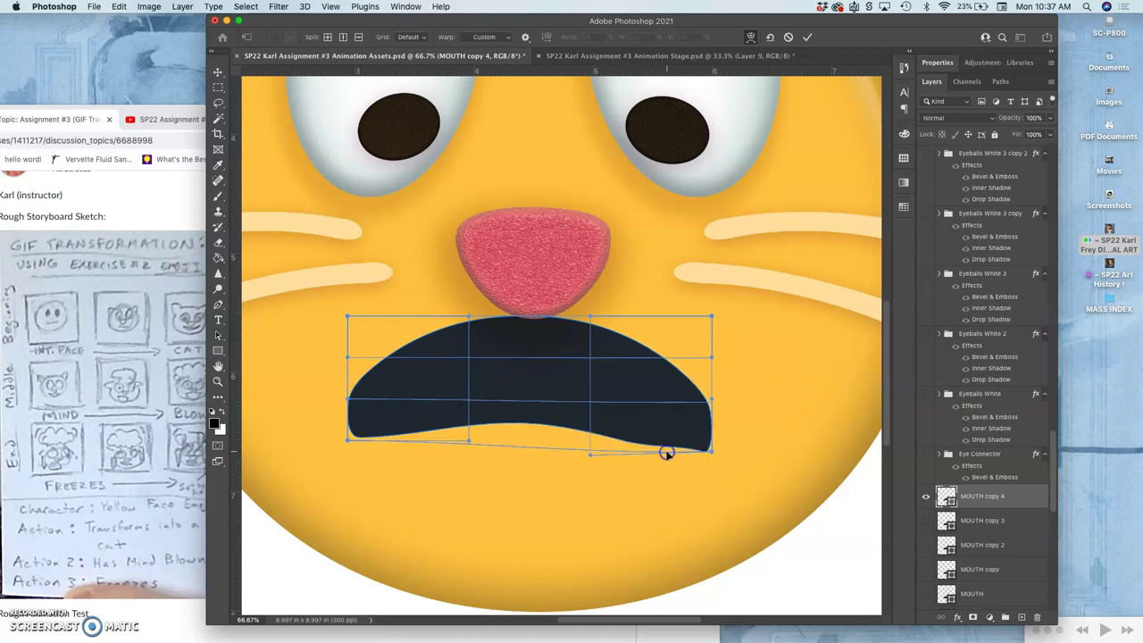
click(702, 449)
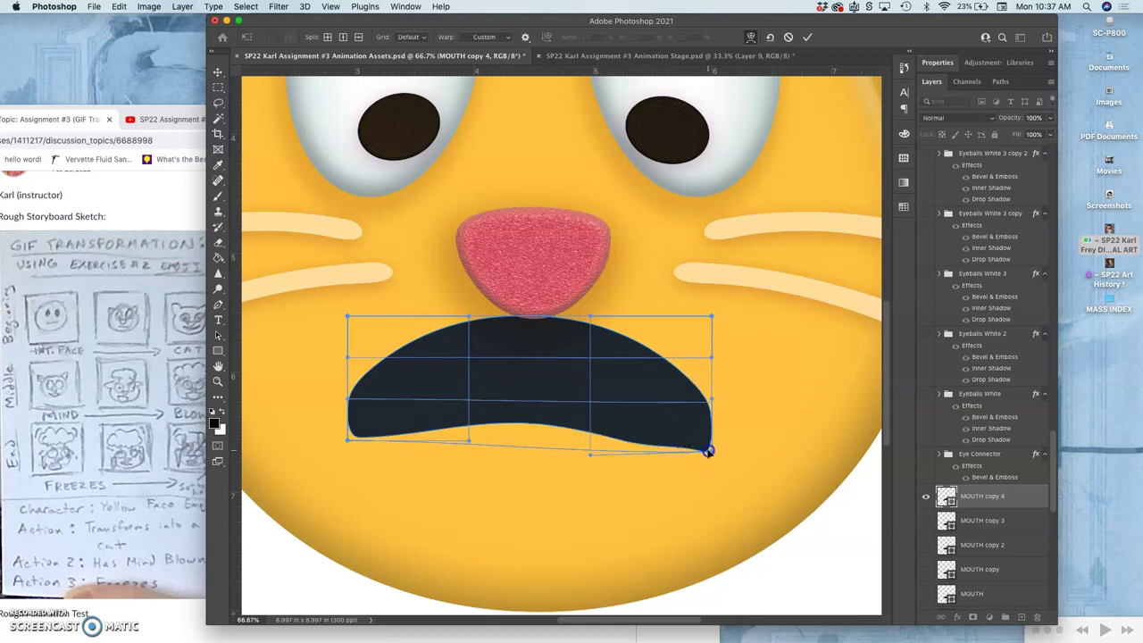
drag(704, 451, 665, 446)
click(669, 447)
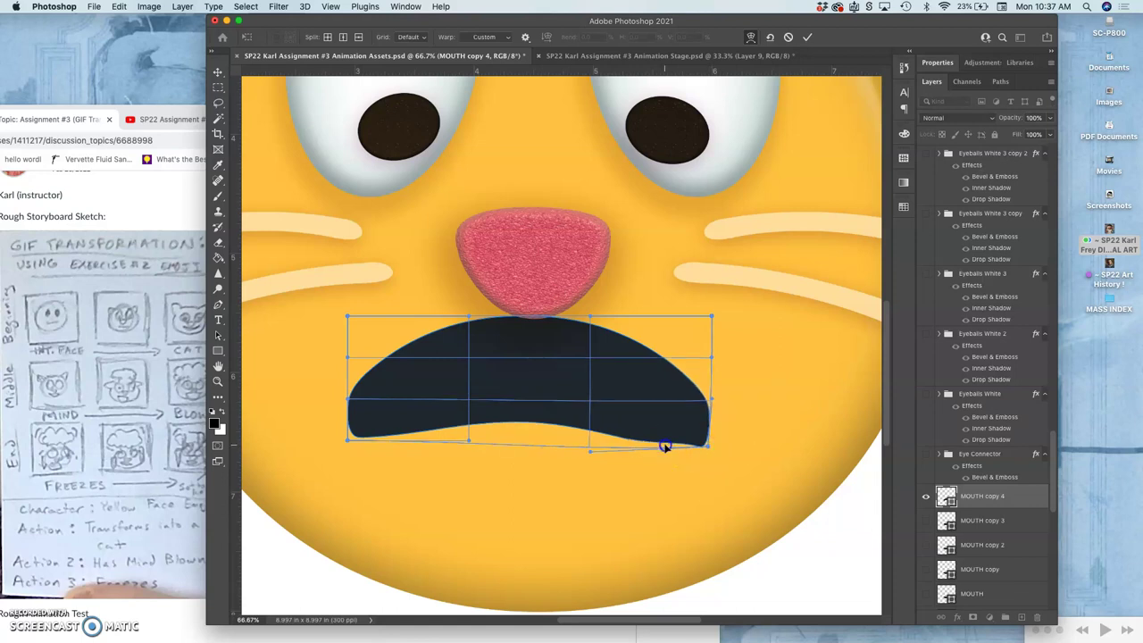
double_click(676, 449)
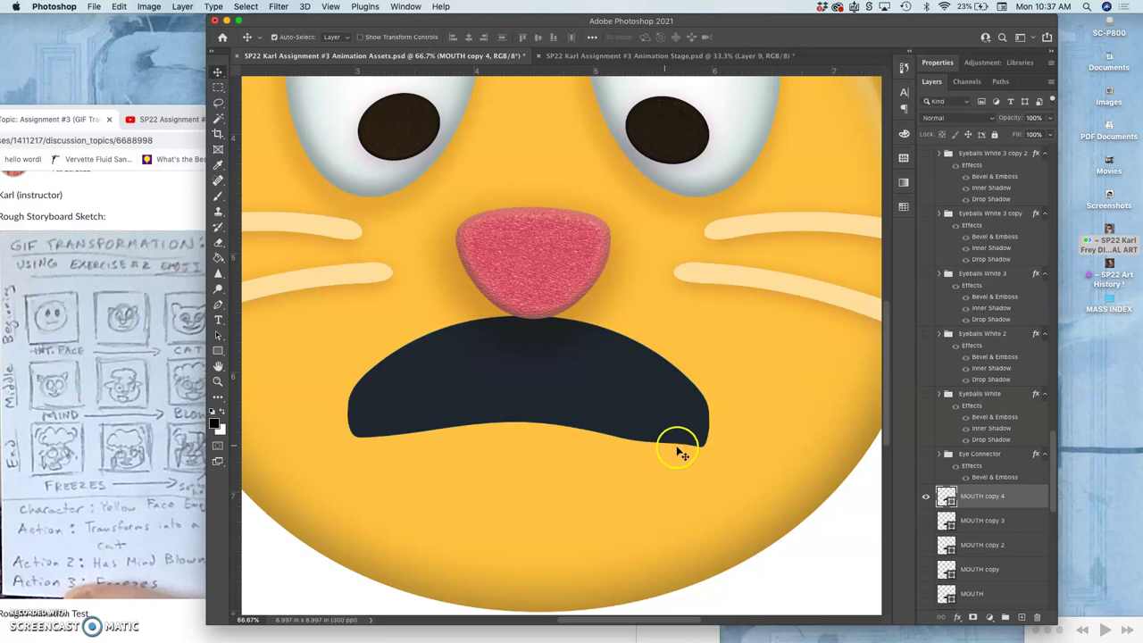
Step: Warp the mouth's lower right up and inward to tuck it in
click(982, 503)
click(674, 414)
key(super+t)
right_click(660, 411)
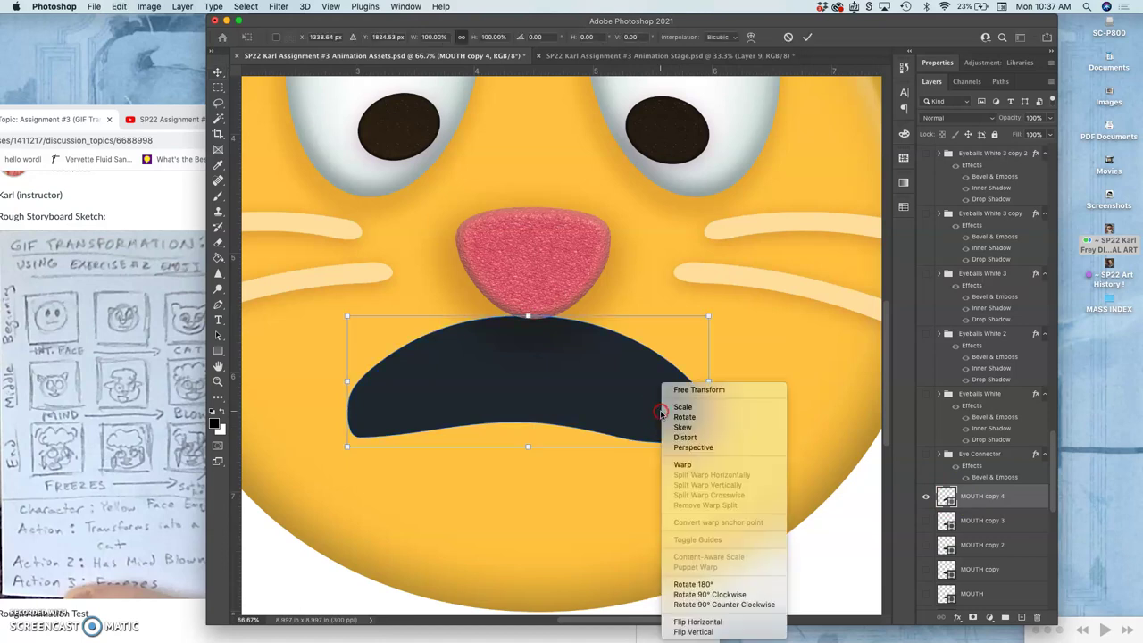
click(683, 465)
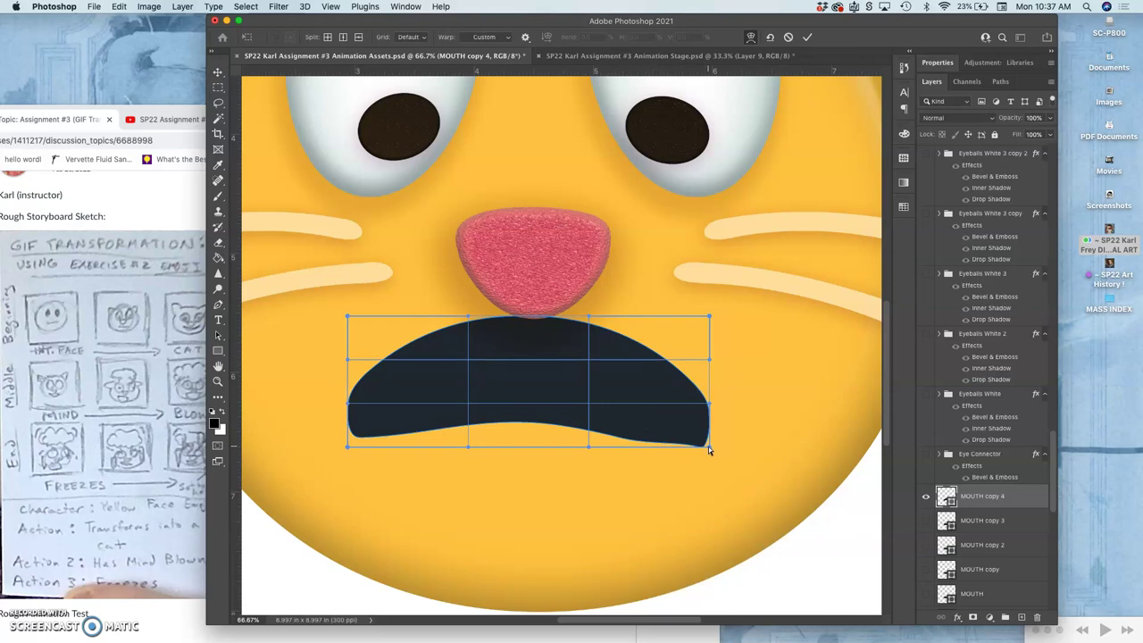
drag(676, 424, 632, 407)
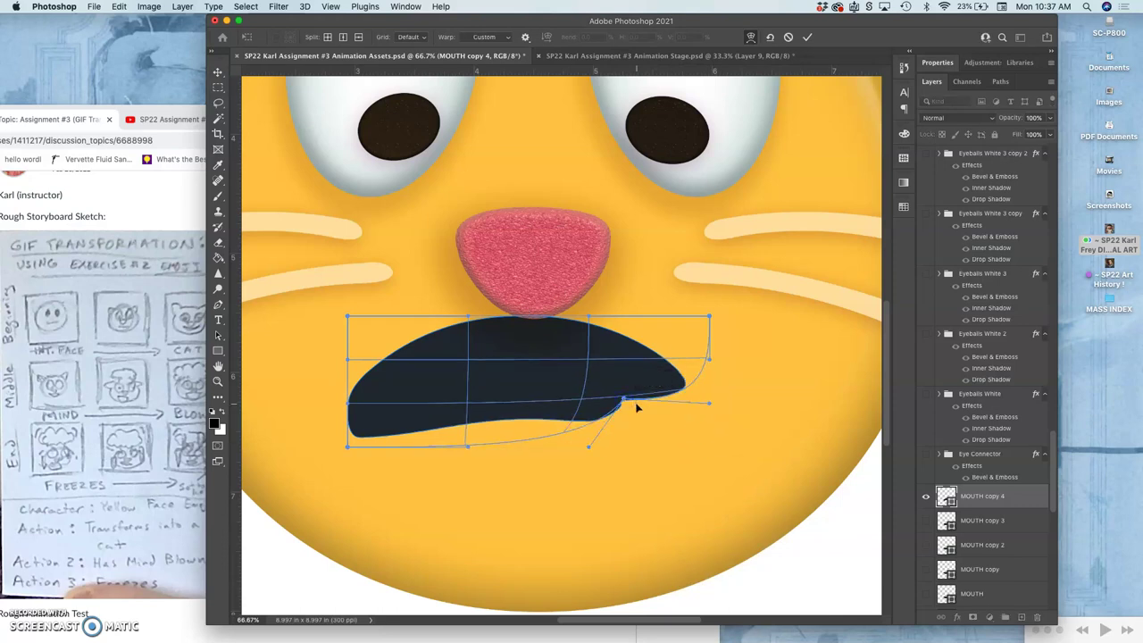
key(Return)
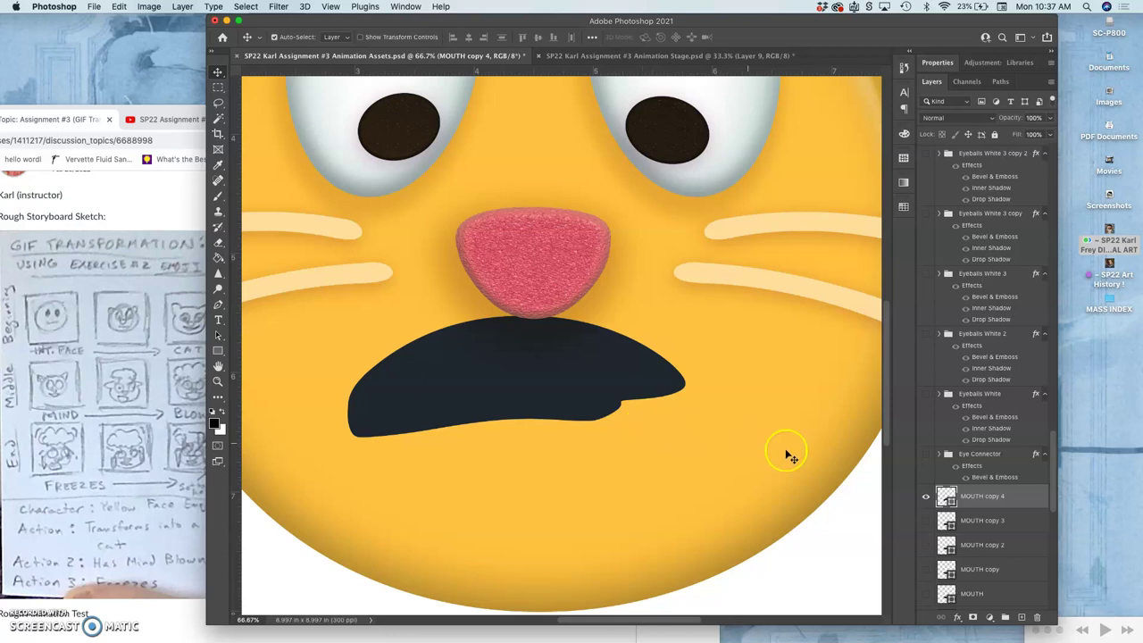
Step: Flip the MOUTH copy 5 duplicate horizontally and shift it slightly right to align
key(super+t)
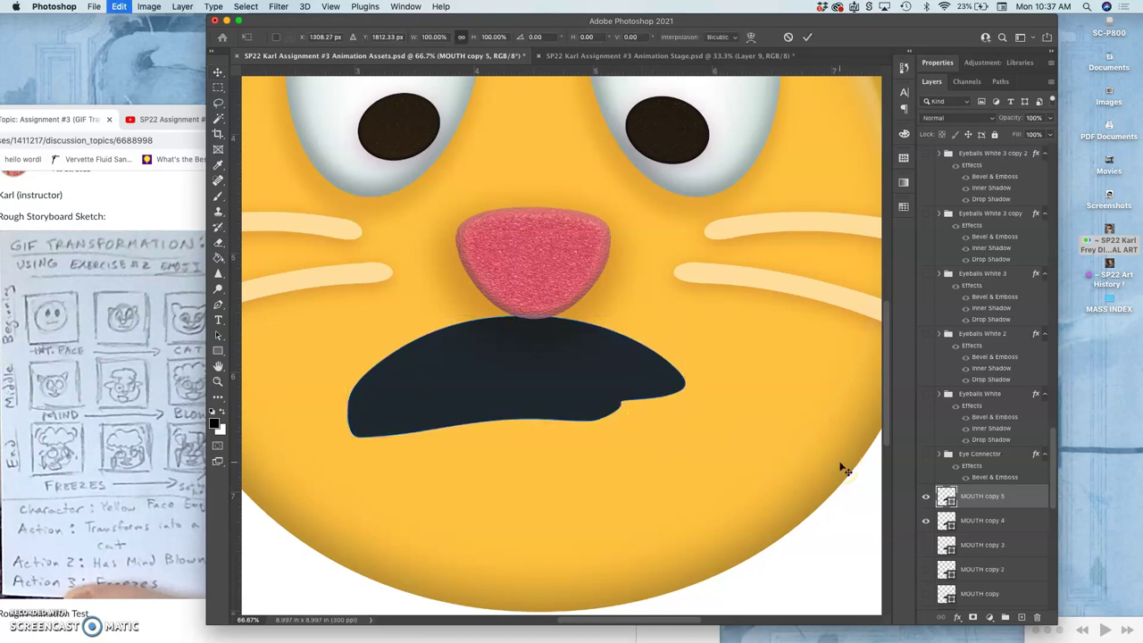
right_click(537, 396)
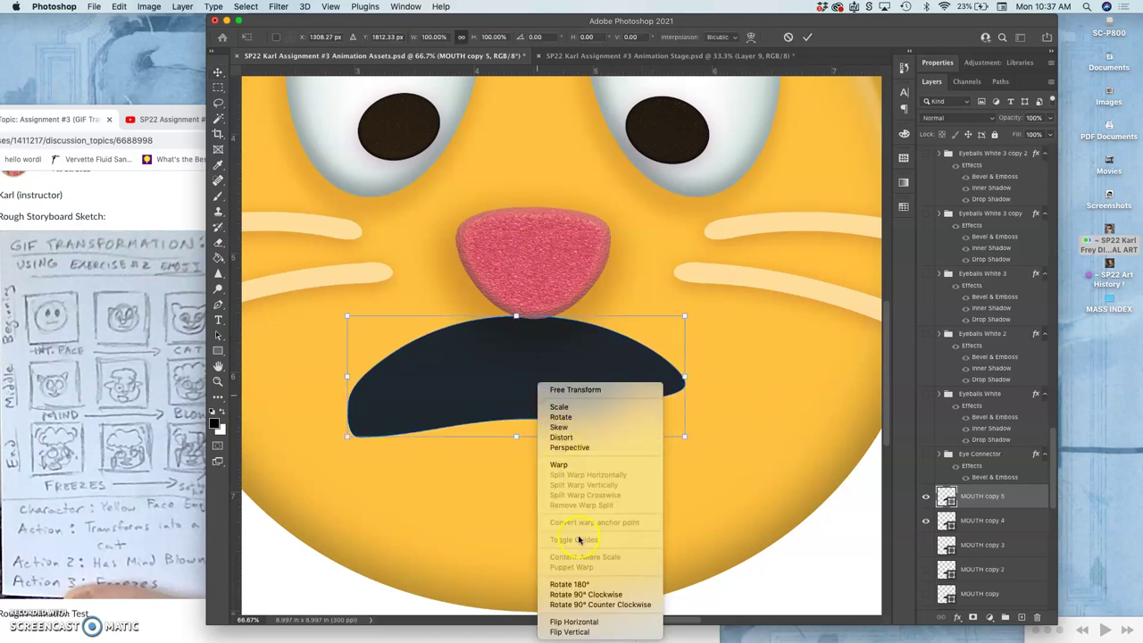
click(580, 622)
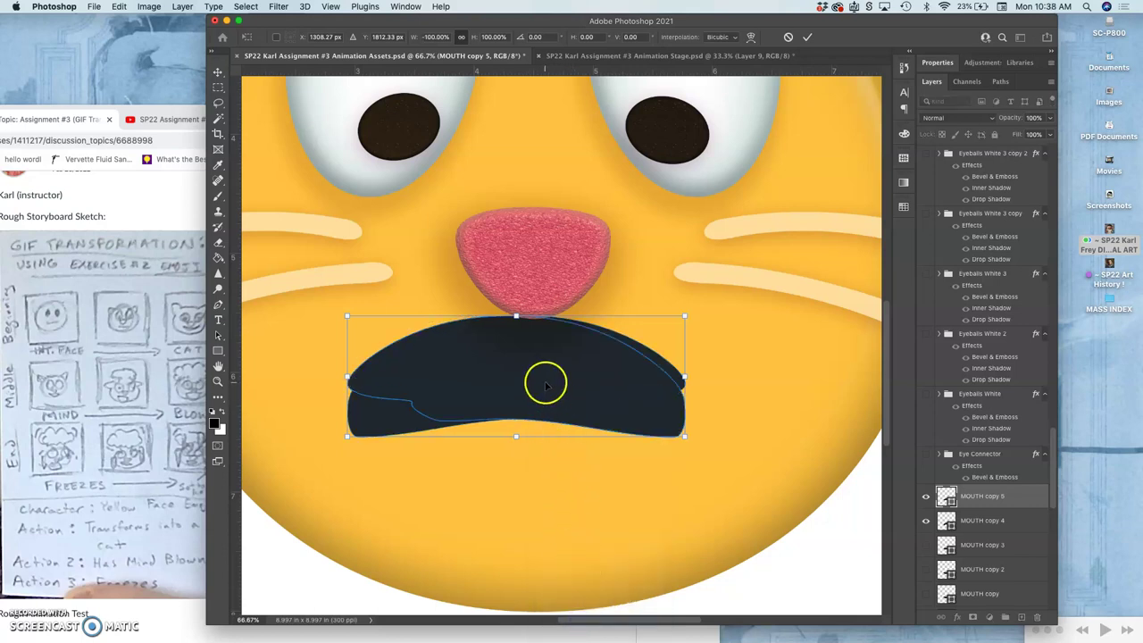
drag(546, 384, 560, 384)
key(Return)
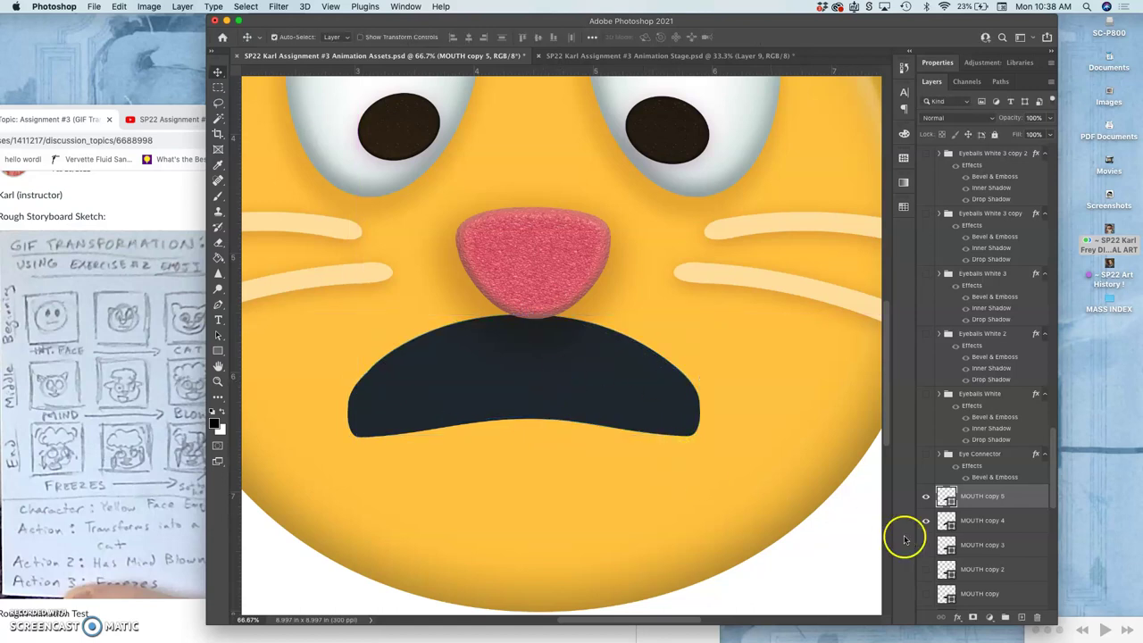
Step: Put MOUTH copy 4 and MOUTH copy 5 in a new group named 'MOuth', then expand it
shift+click(954, 523)
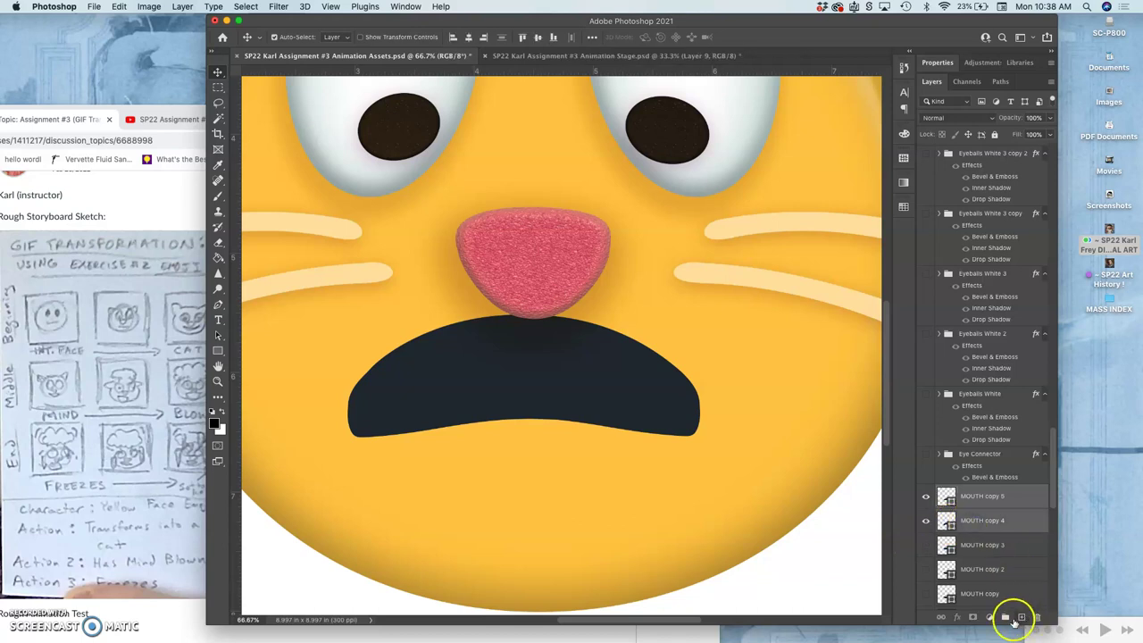
click(1005, 616)
double_click(970, 492)
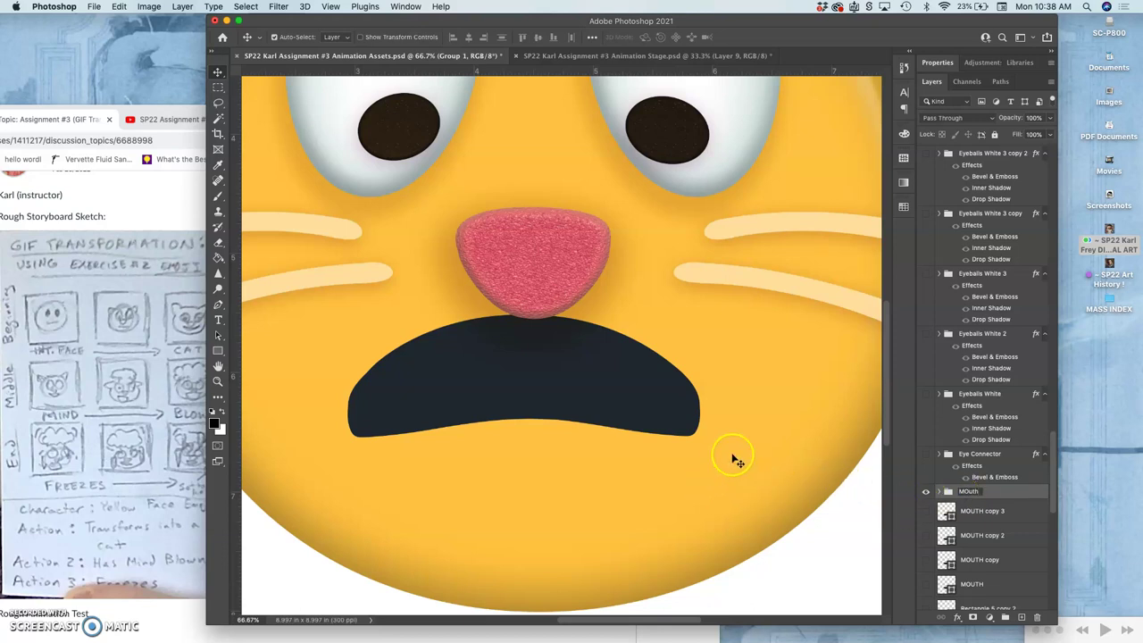
key(BackSpace)
key(BackSpace)
key(BackSpace)
text(UTH)
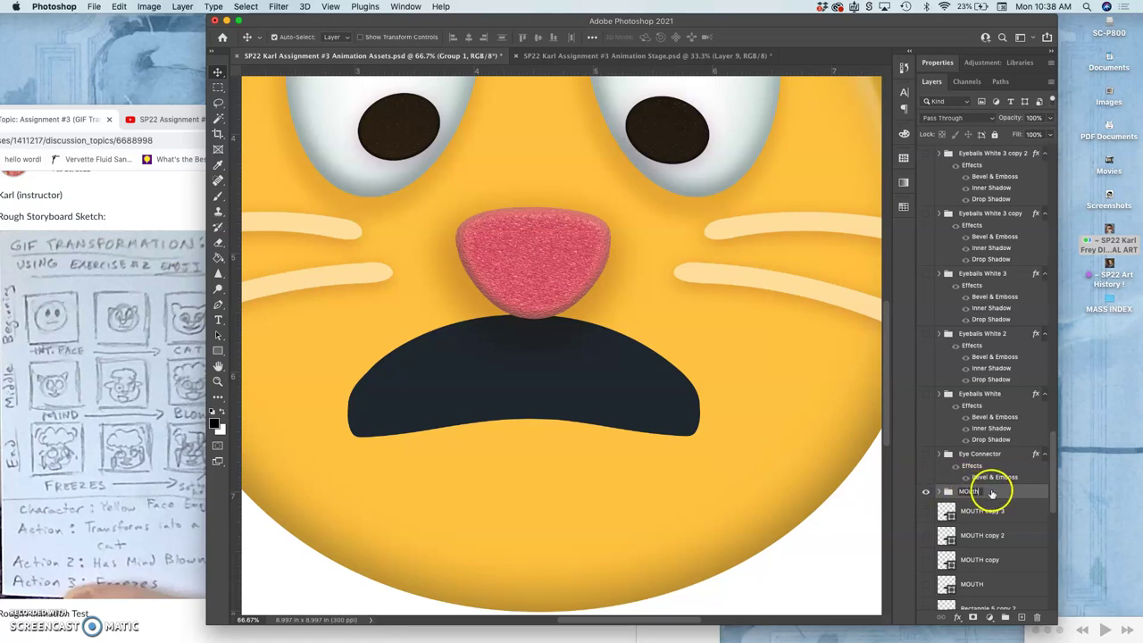
click(725, 496)
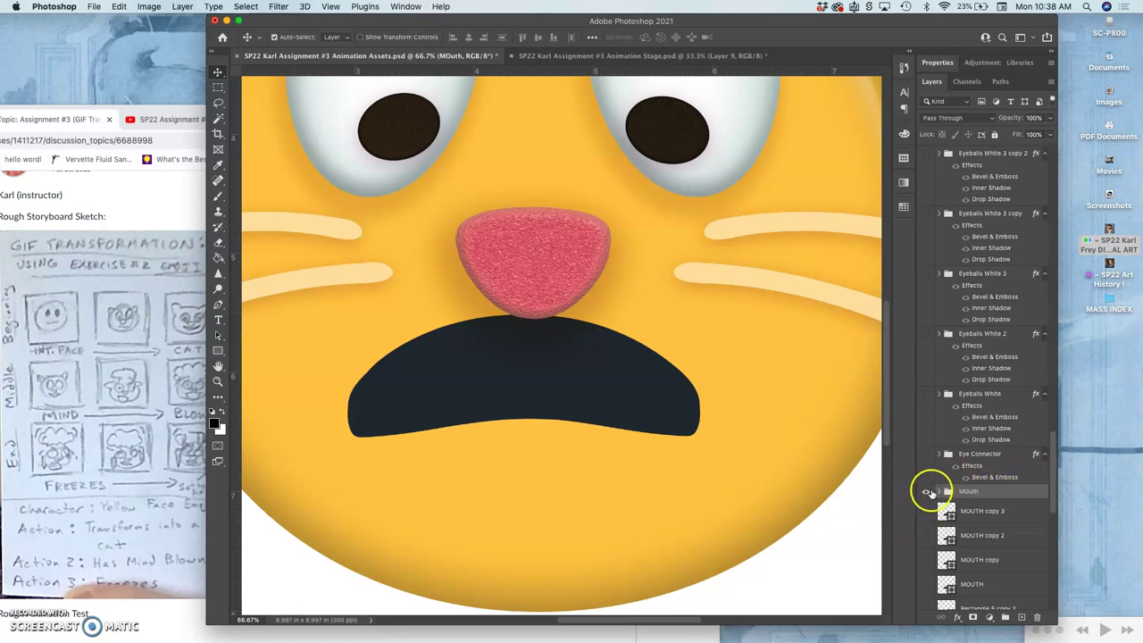
click(939, 492)
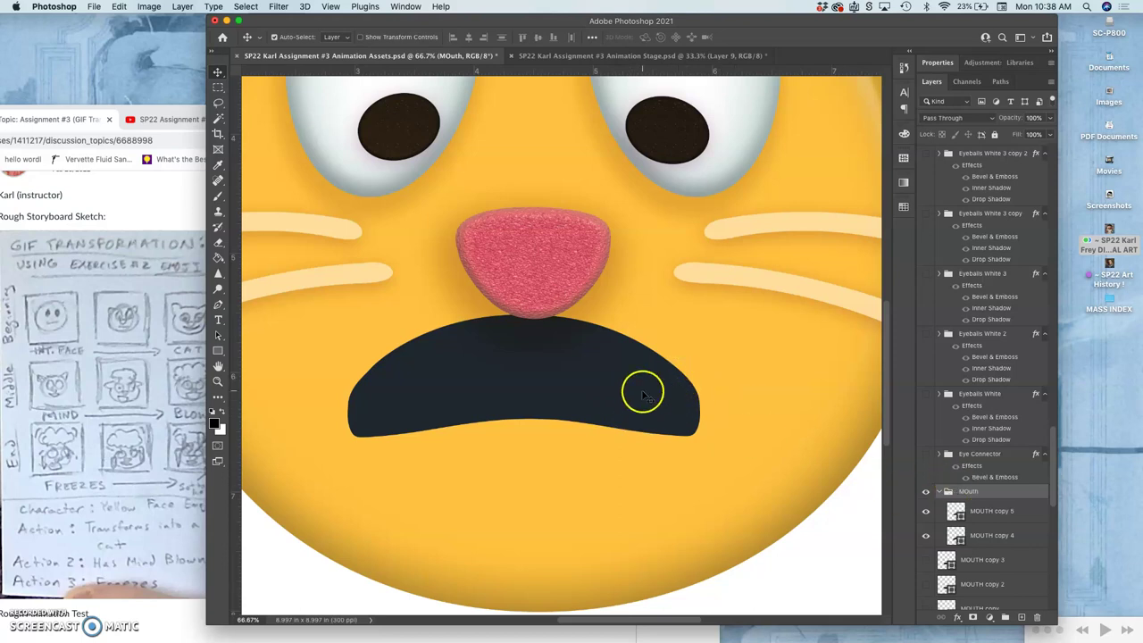
Step: Zoom out to the whole cat face and briefly check the Animation Stage document
key(super+minus)
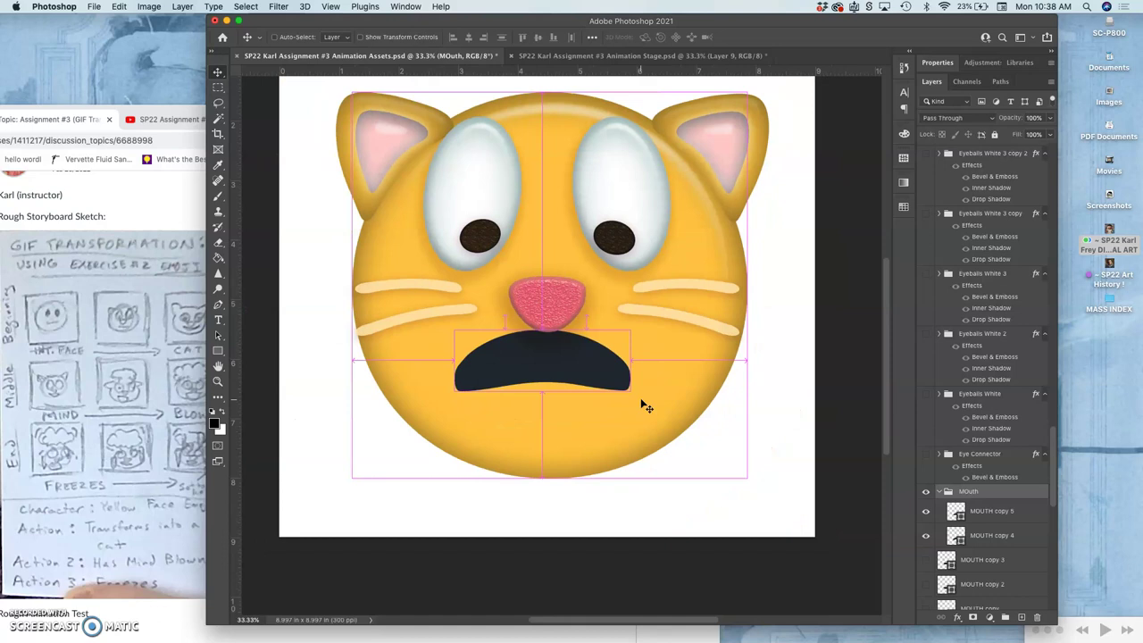
key(super+minus)
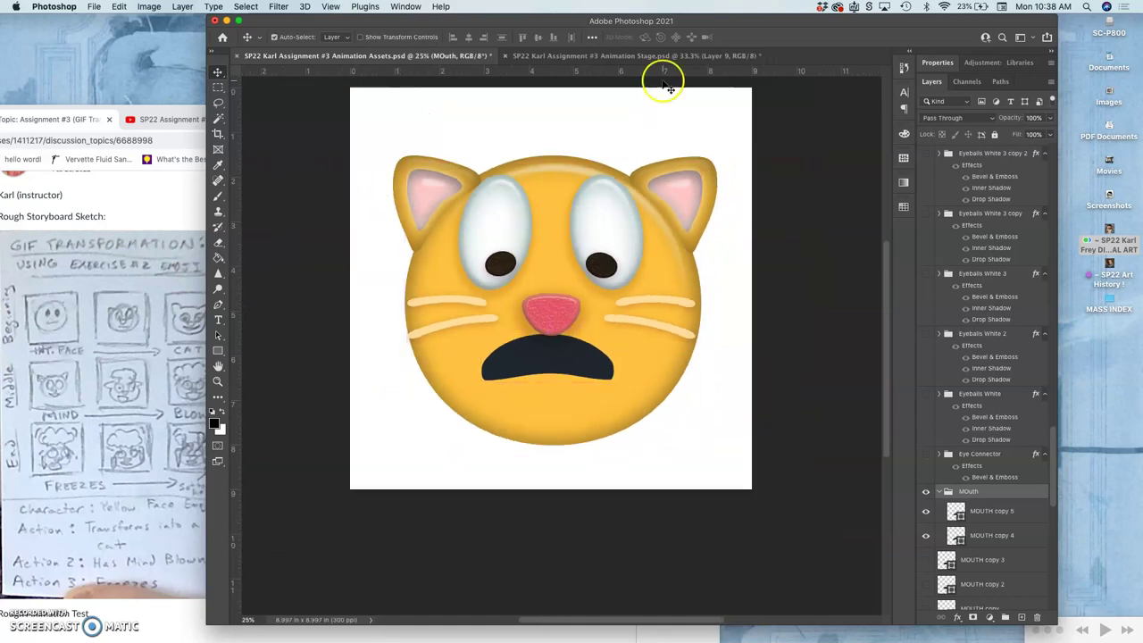
click(655, 55)
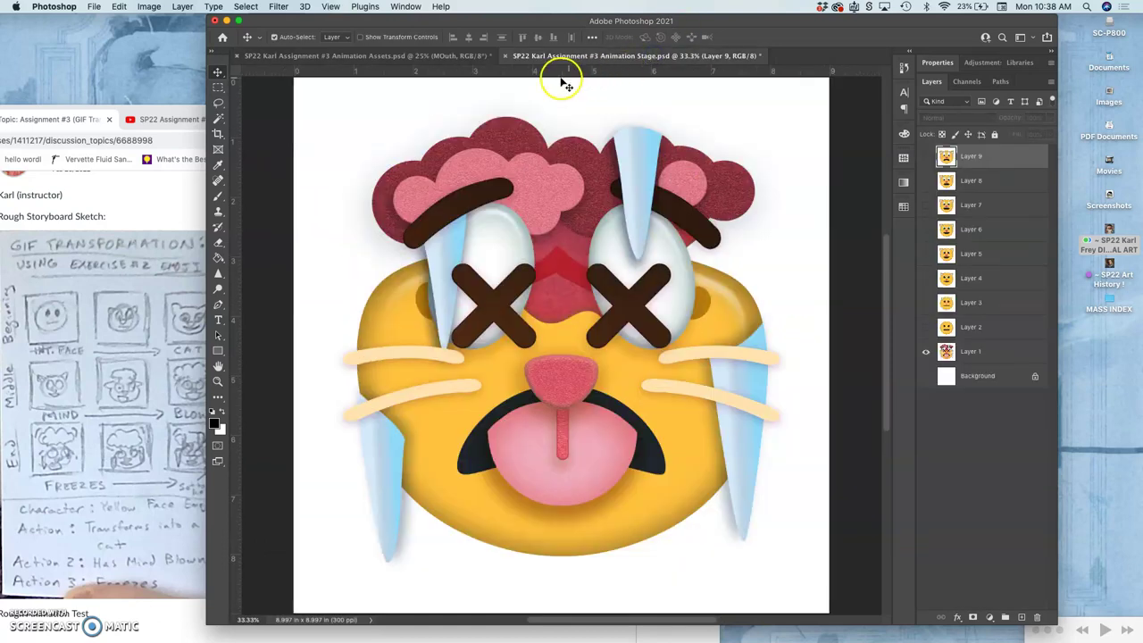
click(457, 55)
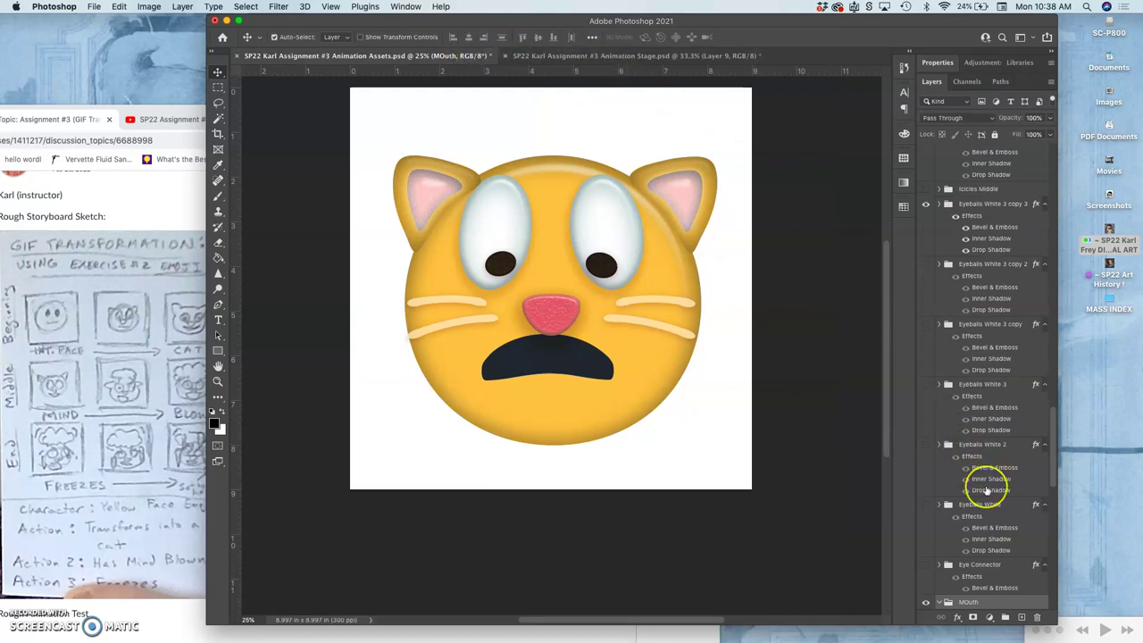
scroll(973, 460, down, 8)
scroll(985, 489, down, 12)
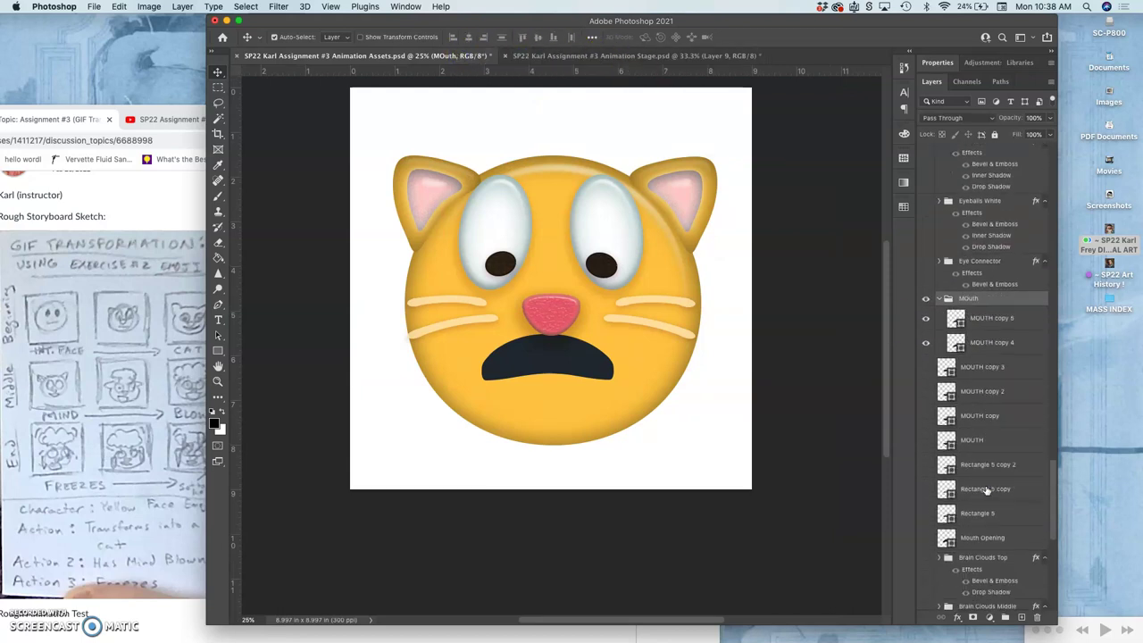
scroll(985, 489, down, 1)
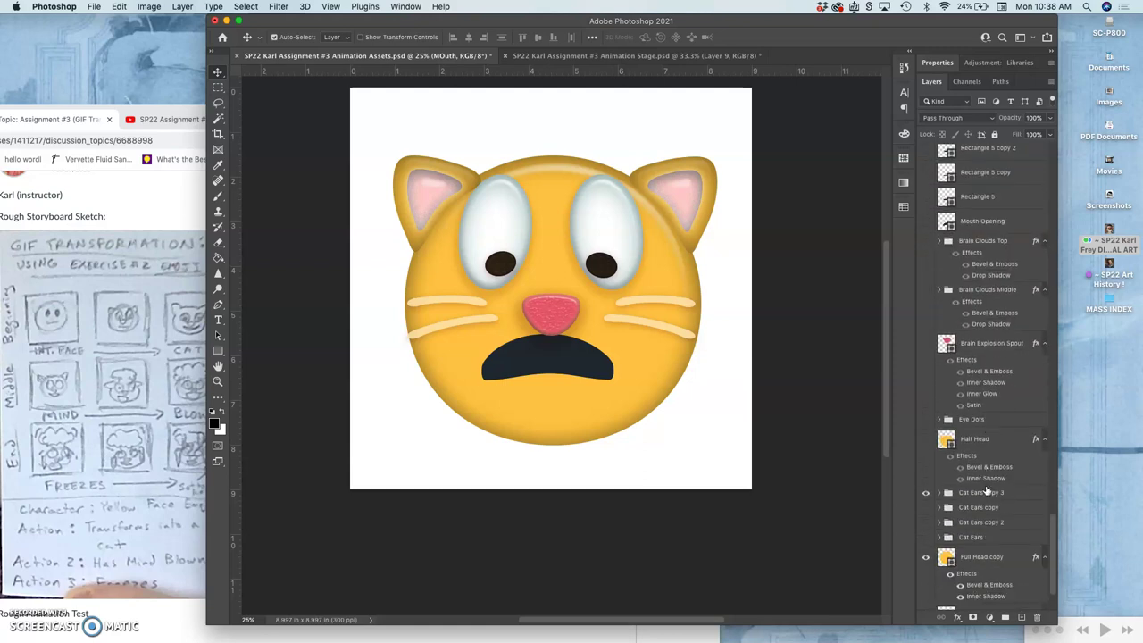
scroll(985, 488, down, 2)
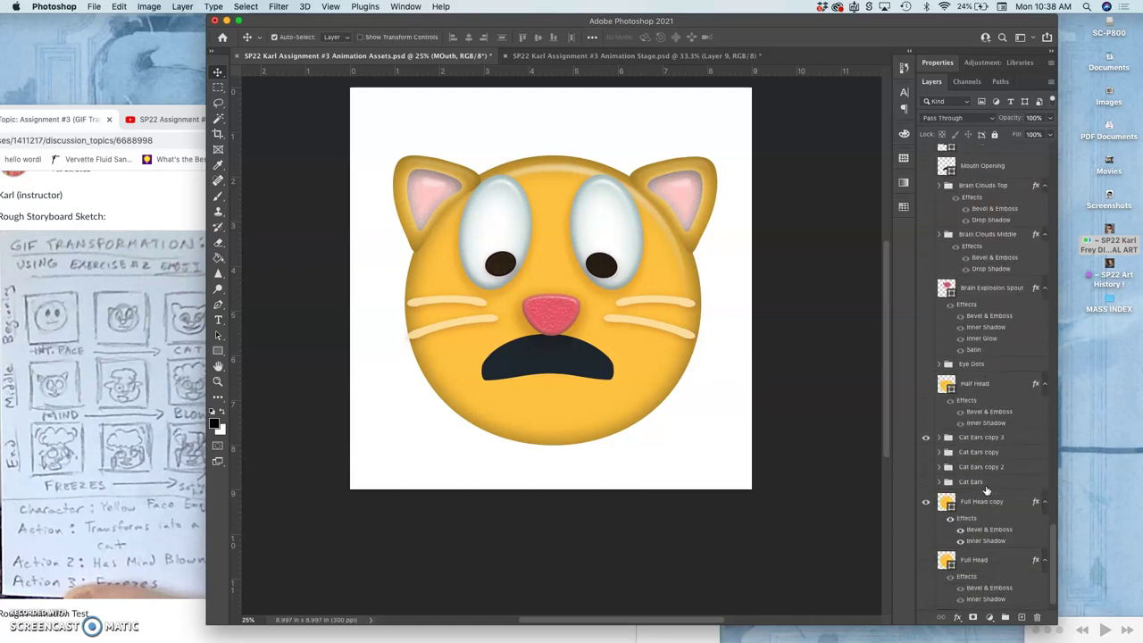
Step: Make the Half Head shading visible over the active Full Head copy layer
click(962, 442)
click(925, 385)
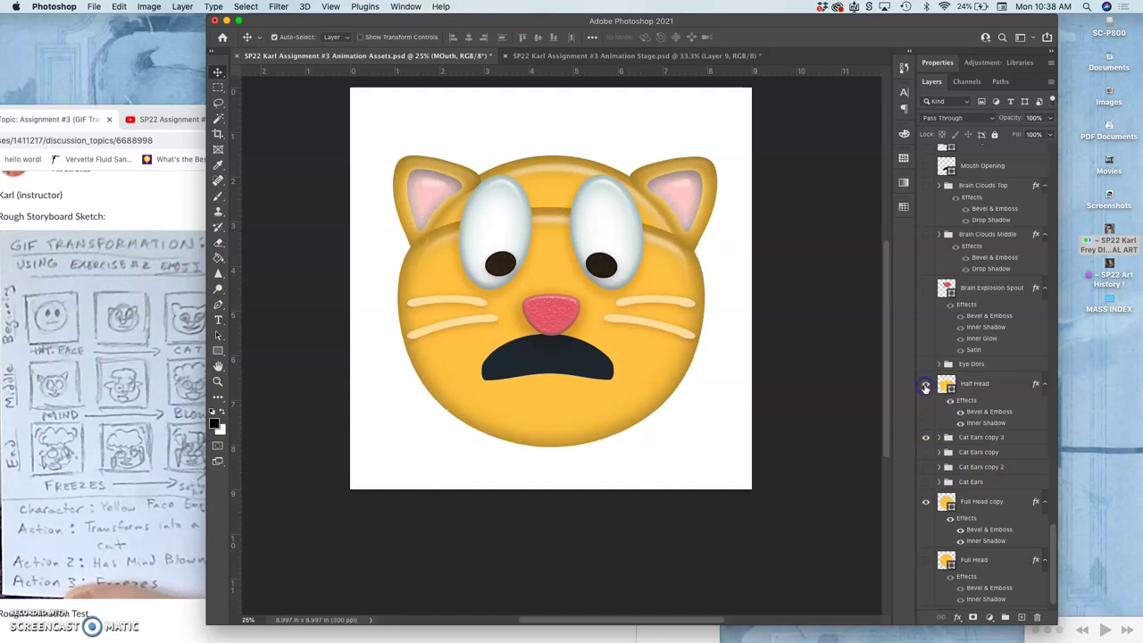
click(925, 386)
click(924, 386)
click(925, 386)
click(969, 509)
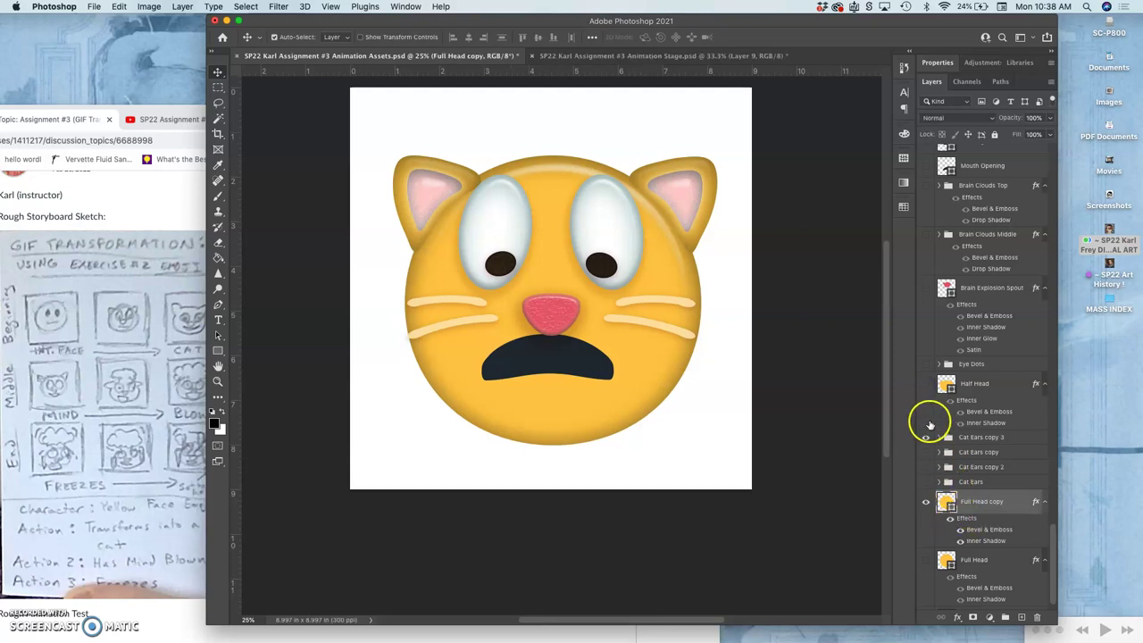
click(926, 387)
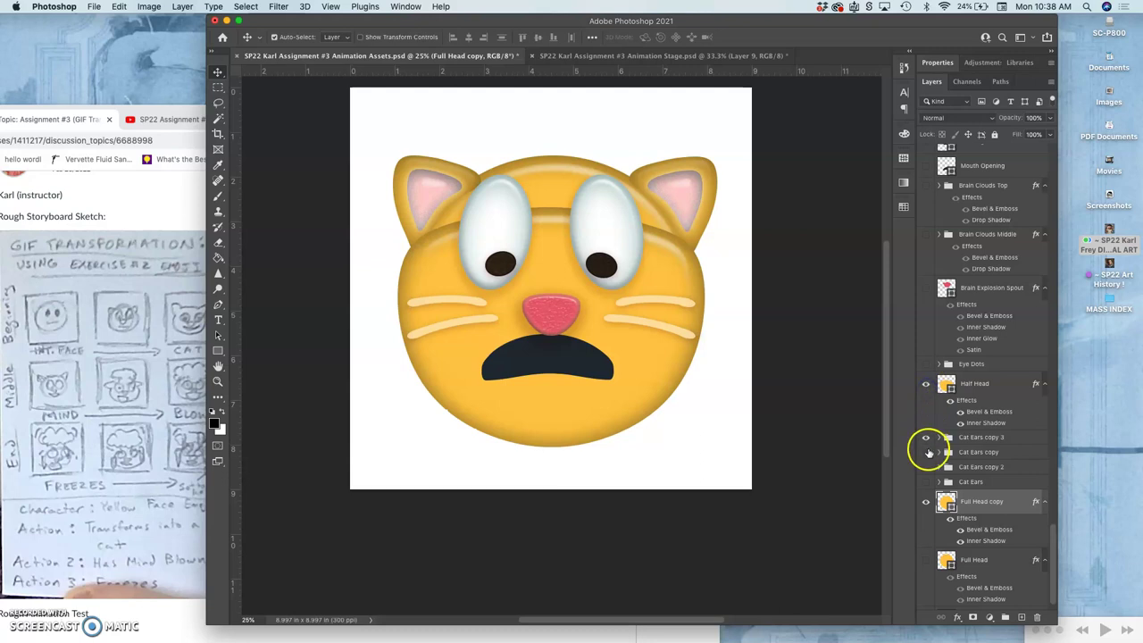
Step: Show the Cat Ears copy 3 group and select it
click(926, 443)
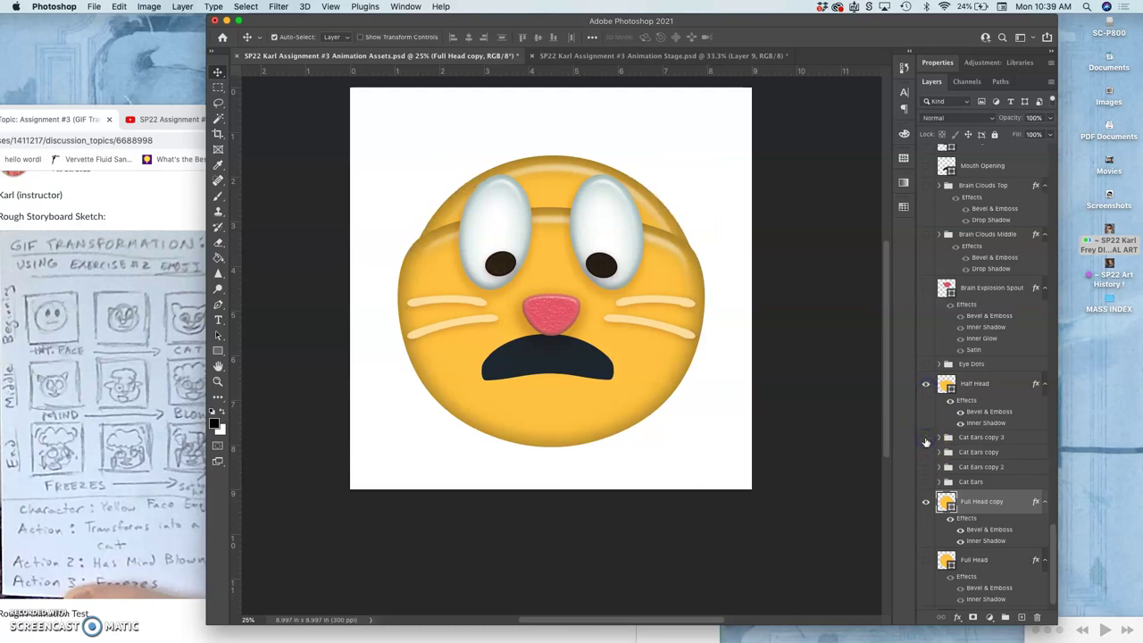
click(926, 440)
click(962, 440)
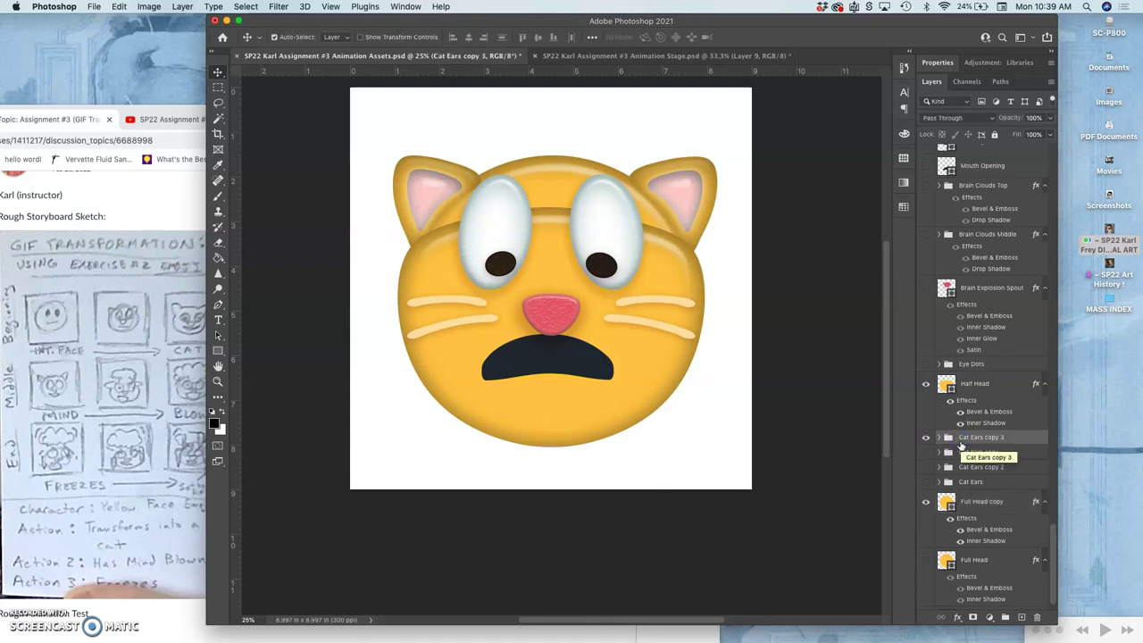
Step: Duplicate Cat Ears copy 3, squash the copy shorter from the top, and move it lower
key(super+j)
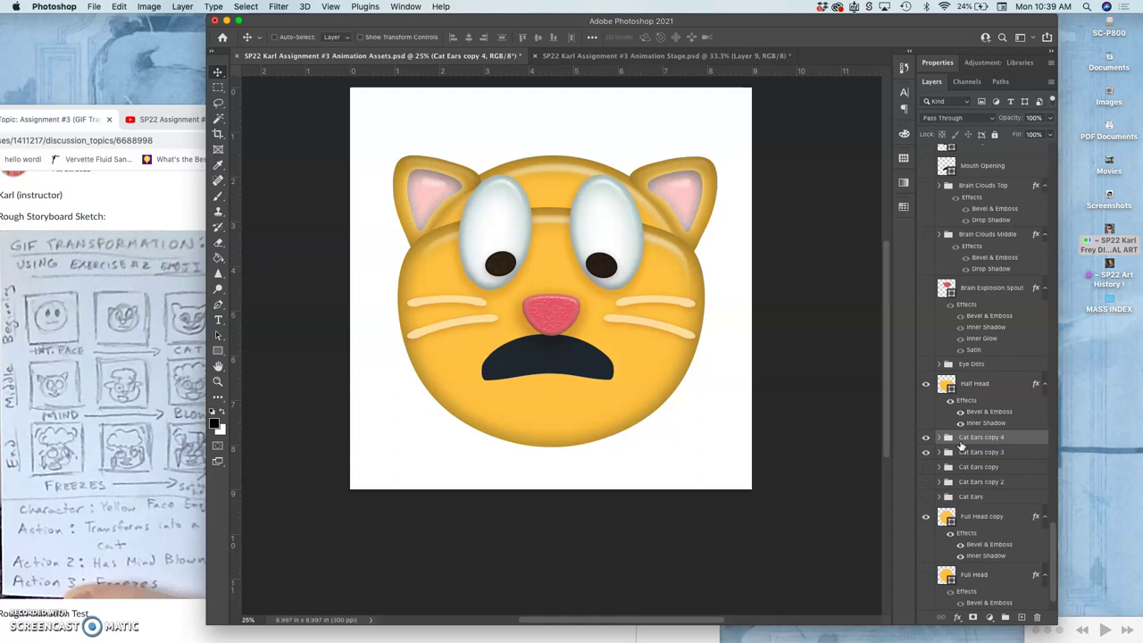
key(super+t)
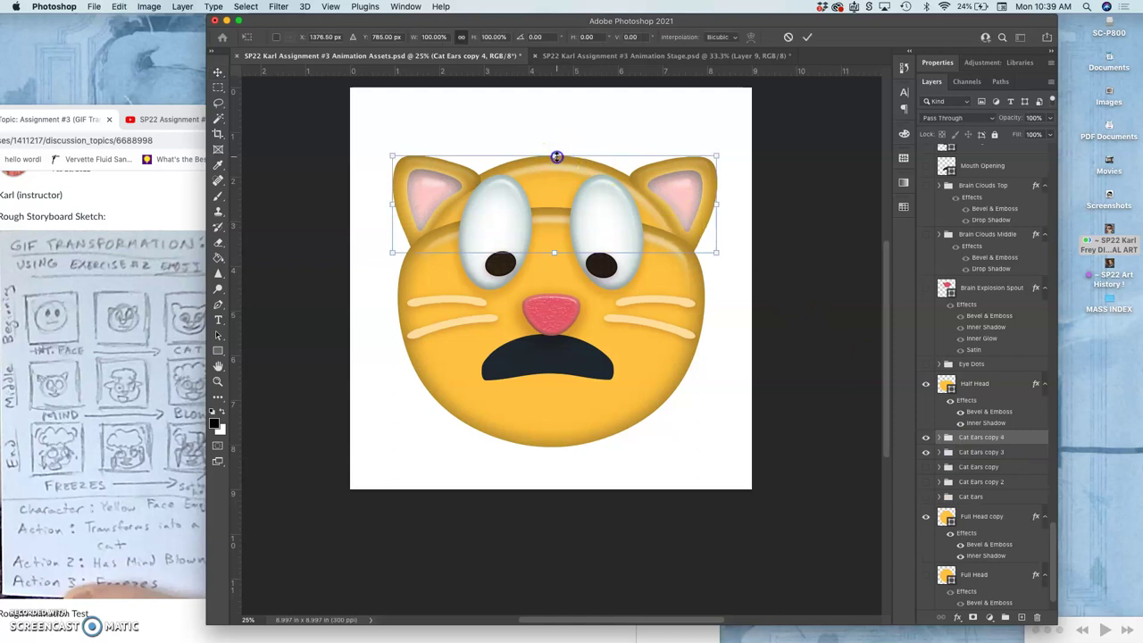
drag(556, 157, 556, 171)
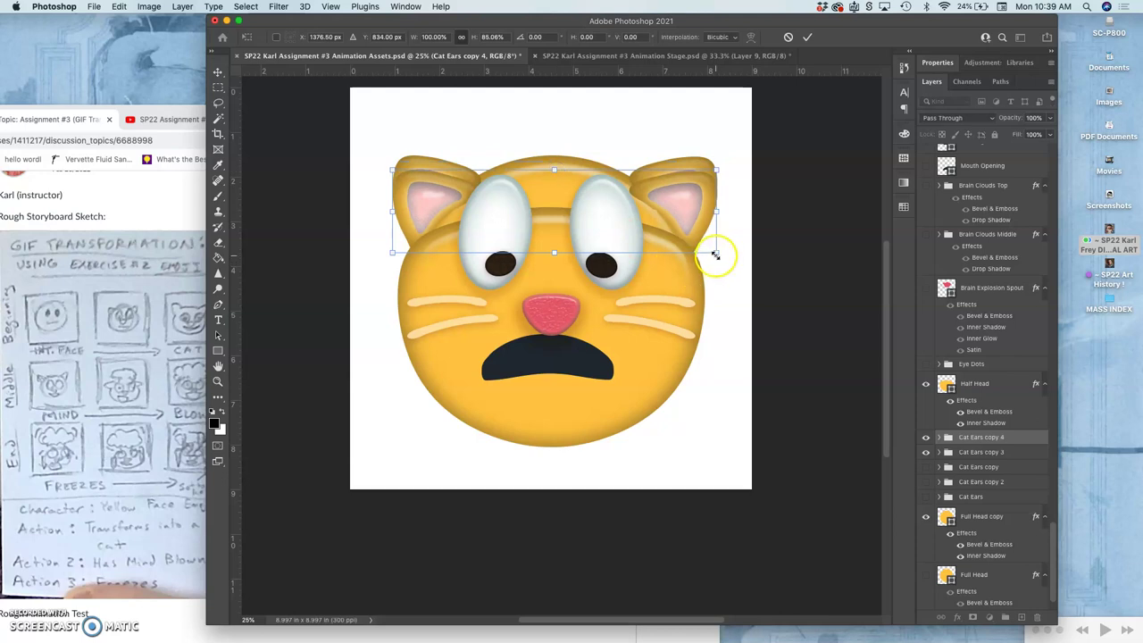
drag(715, 255, 716, 254)
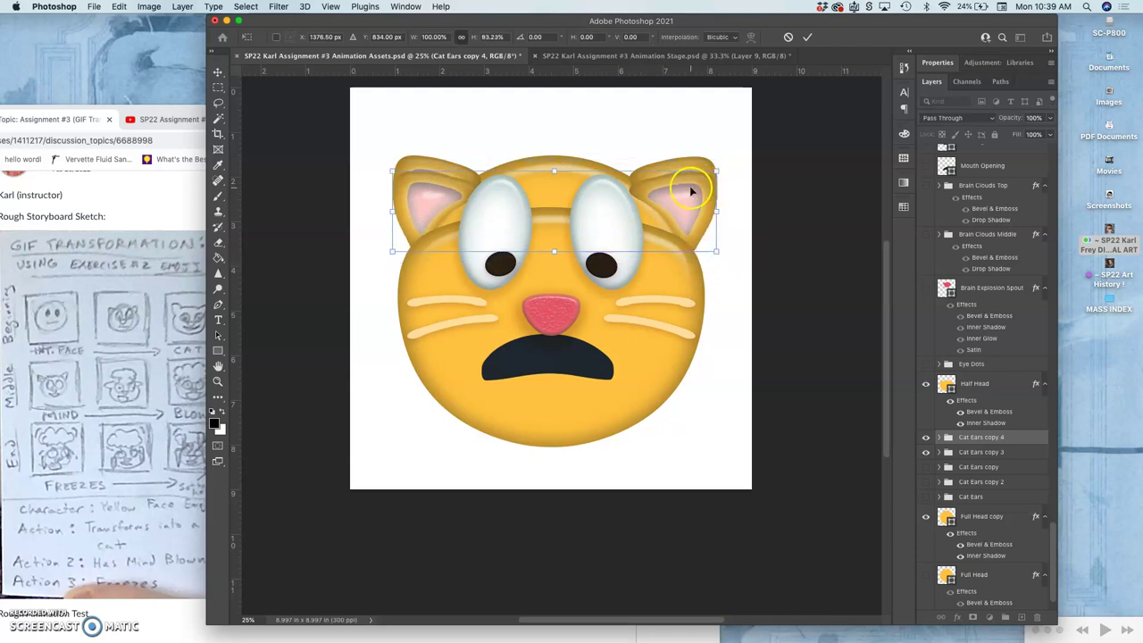
drag(690, 191, 685, 196)
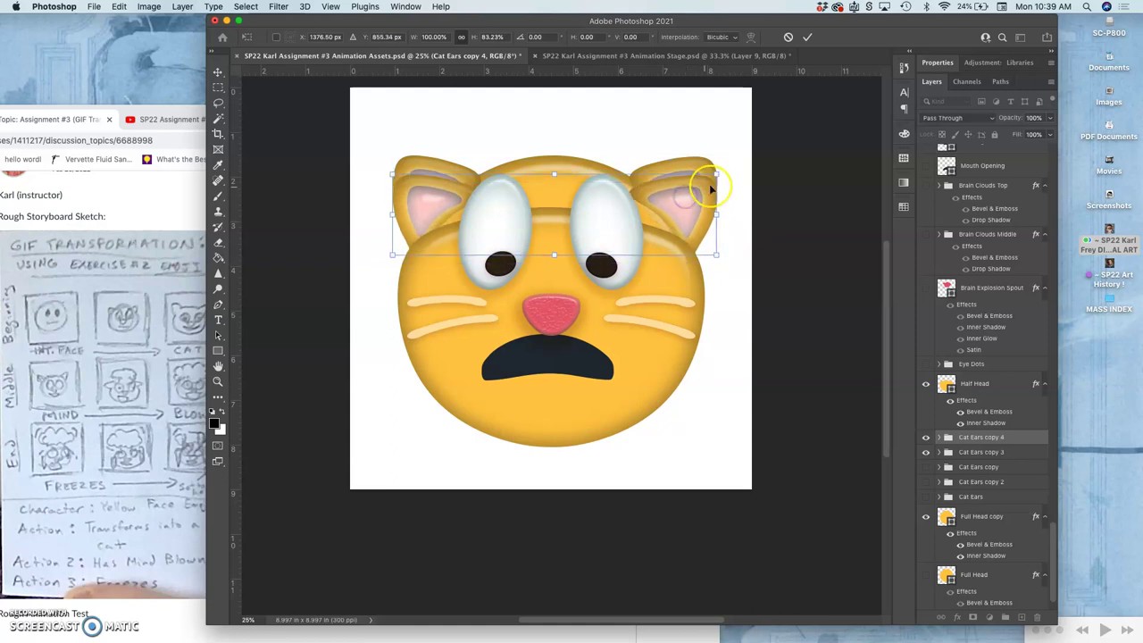
Step: Flare the copied ears wider at the top with a perspective transform
right_click(686, 193)
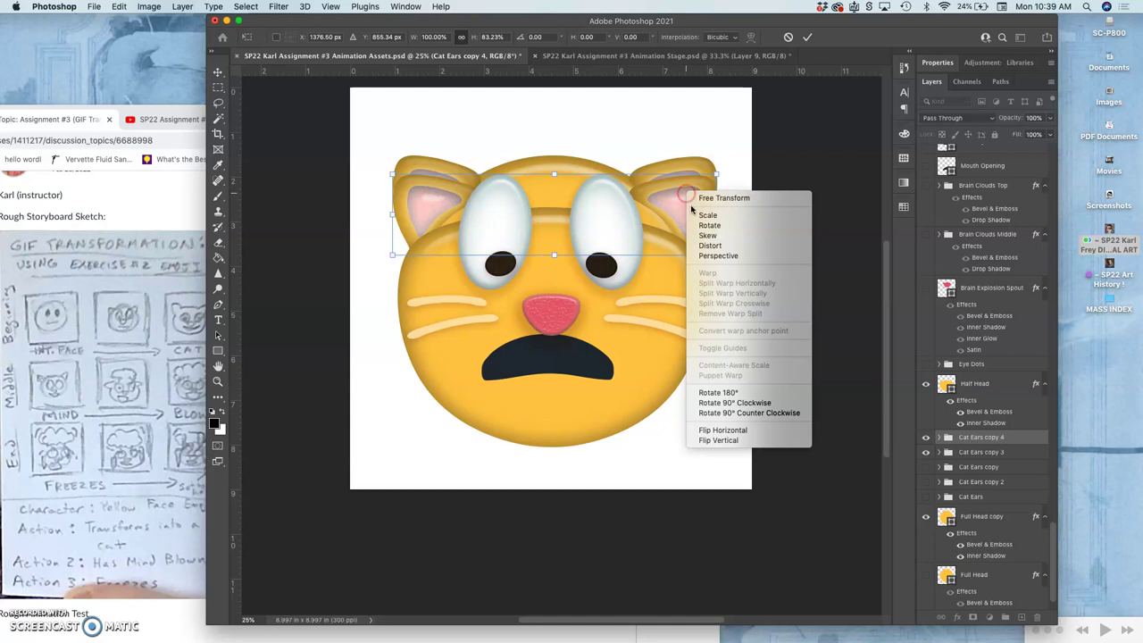
click(718, 256)
drag(719, 174, 731, 182)
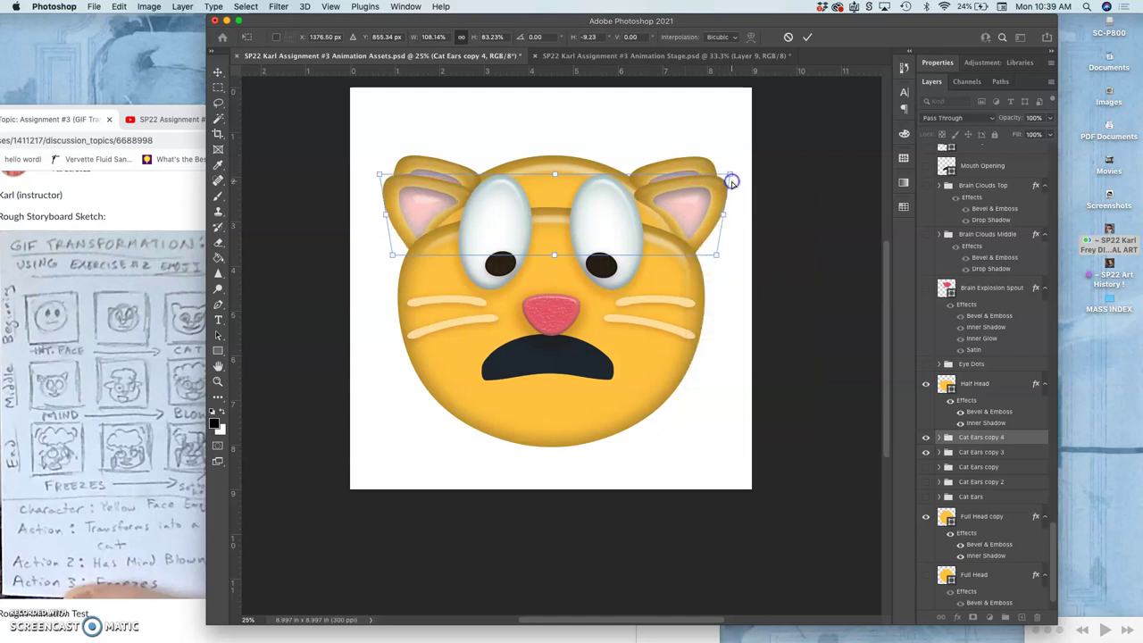
key(Return)
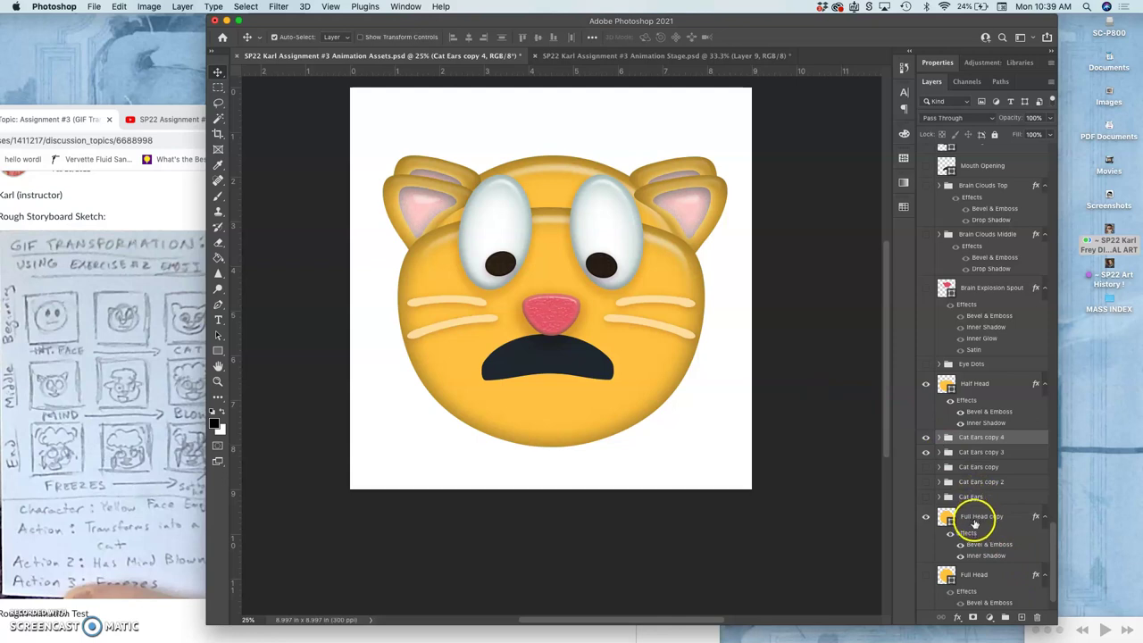
Step: Hide Half Head, duplicate Full Head copy, flatten its top and widen its bottom with perspective
click(926, 383)
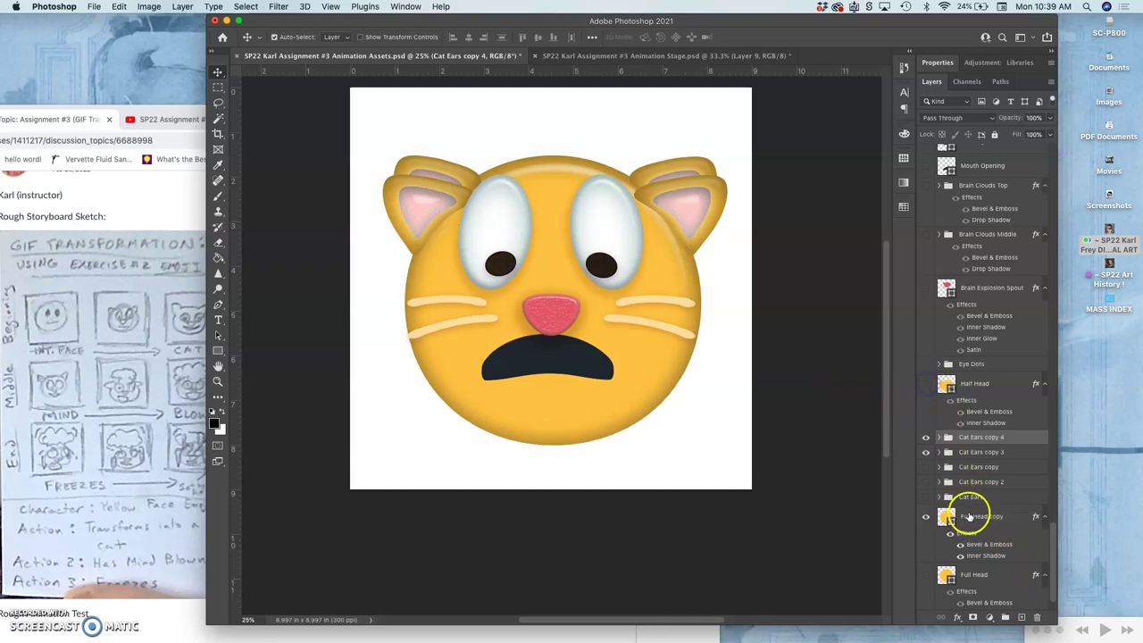
click(969, 516)
key(super+j)
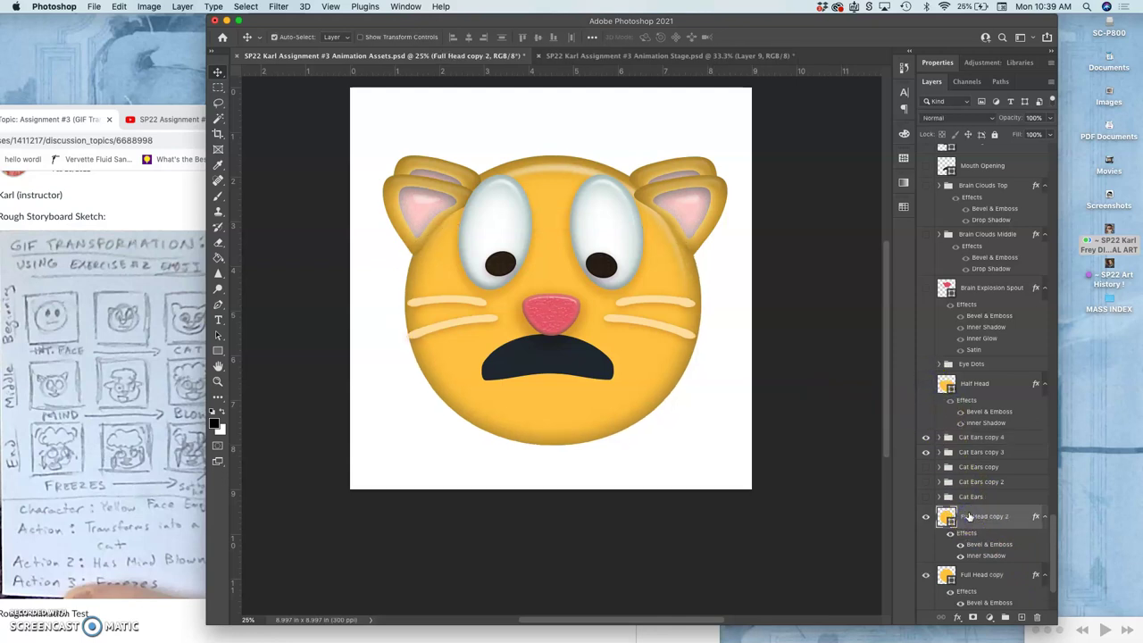
key(super+t)
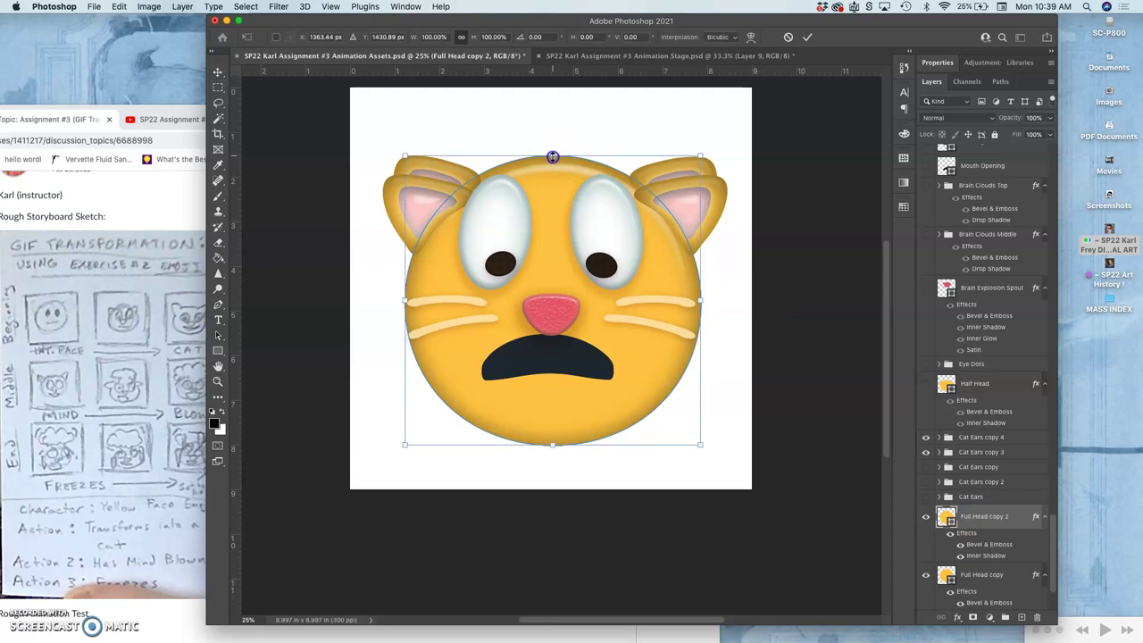
drag(553, 157, 551, 169)
right_click(555, 223)
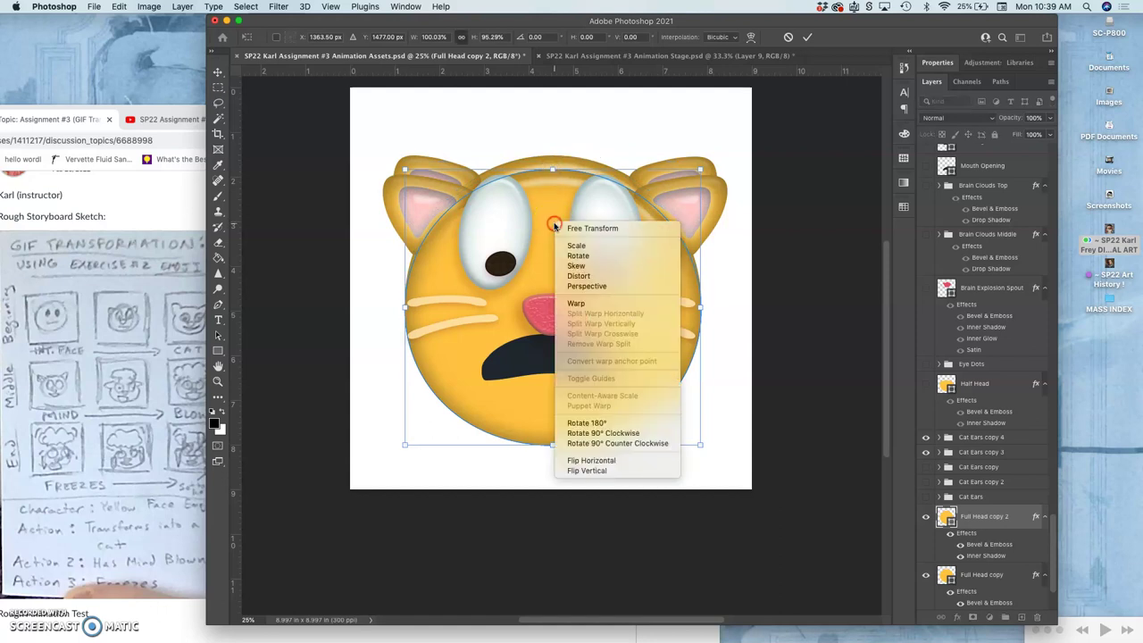
click(569, 290)
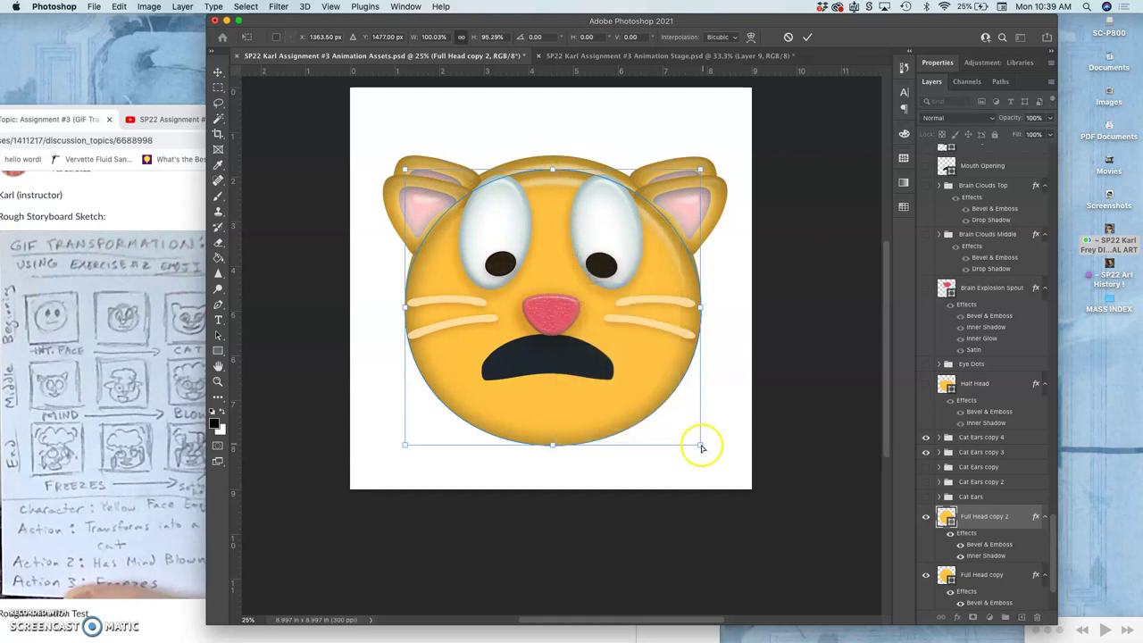
drag(701, 444, 709, 446)
key(Return)
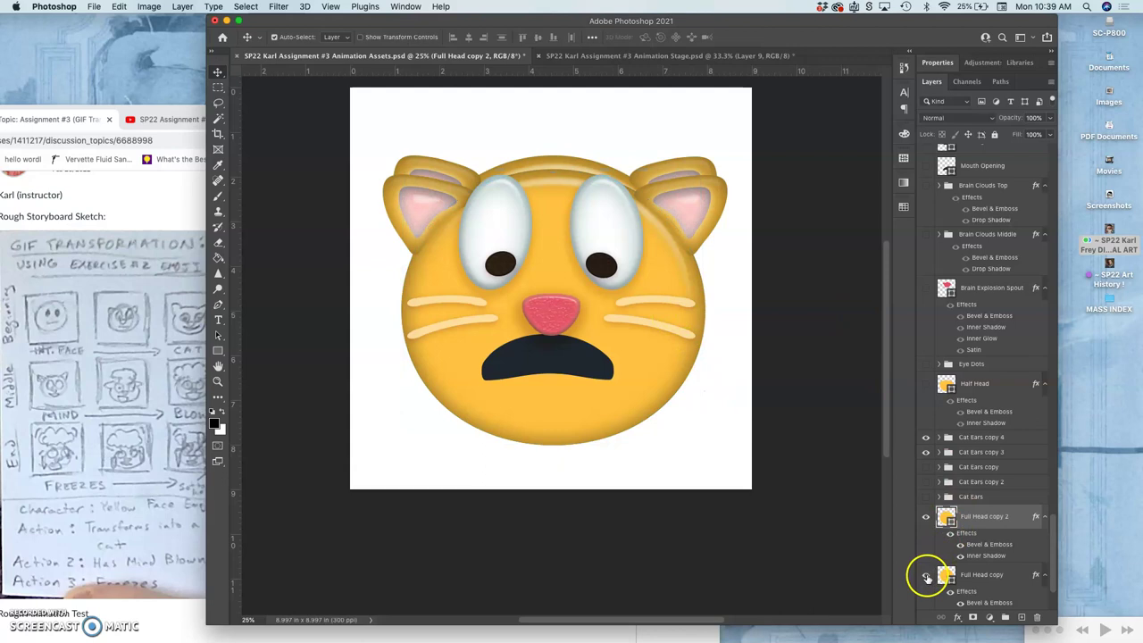
Step: Hide the old Full Head copy layer and the Cat Ears copy 3 group
click(927, 576)
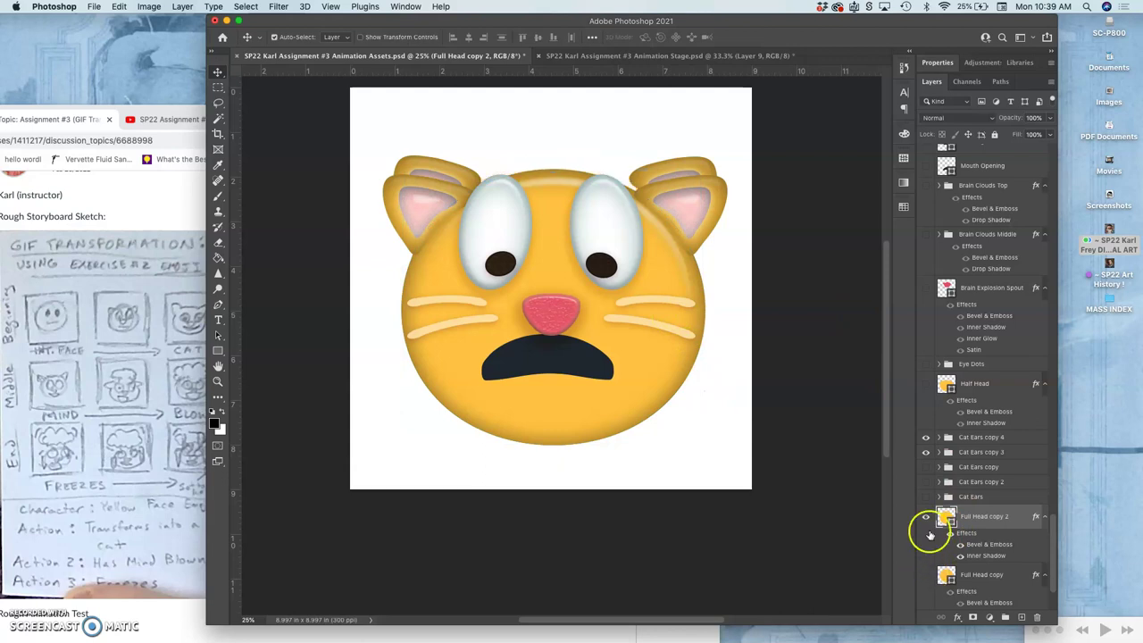
click(925, 452)
scroll(946, 473, down, 3)
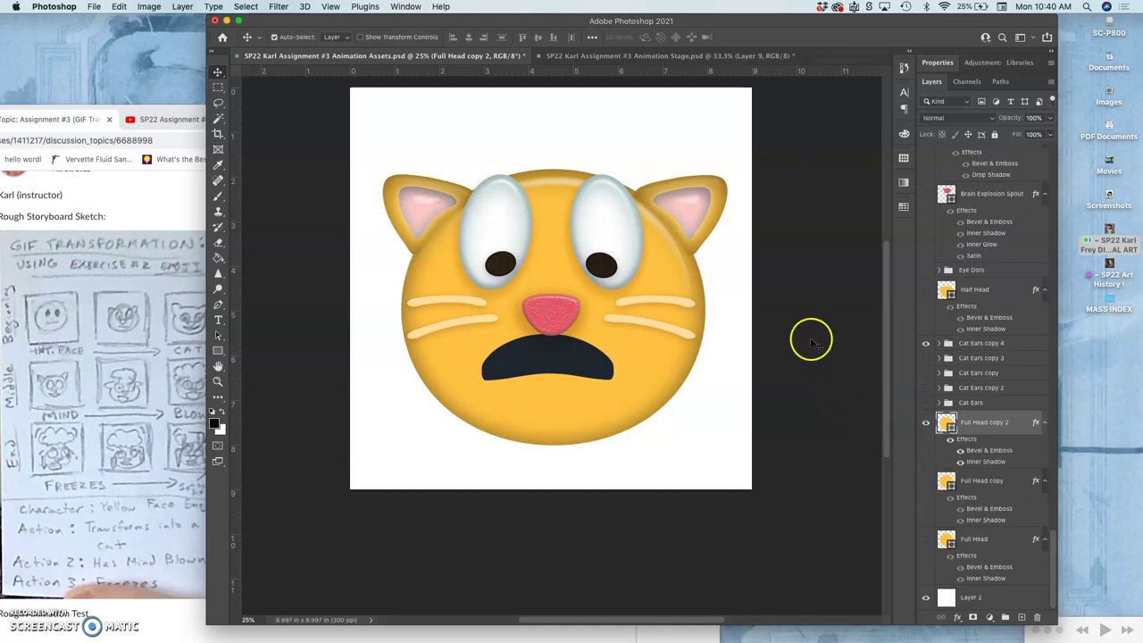
Step: Show Layer 9 in Animation Stage and flip between it and the 33.33% Animation Assets view
click(653, 57)
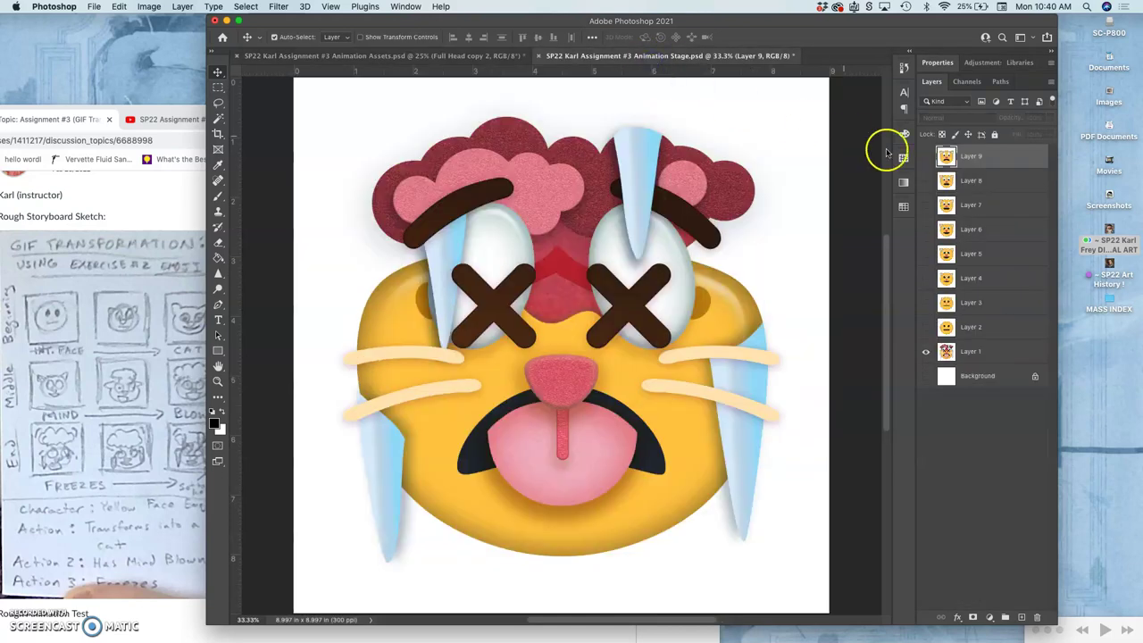
click(925, 157)
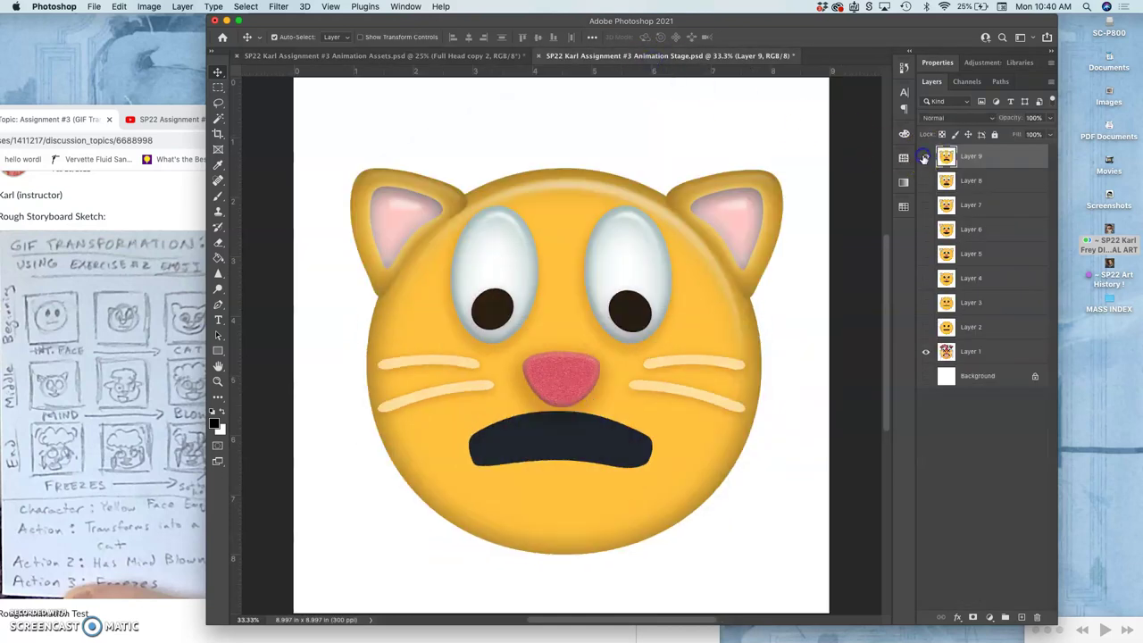
click(487, 57)
key(super+equal)
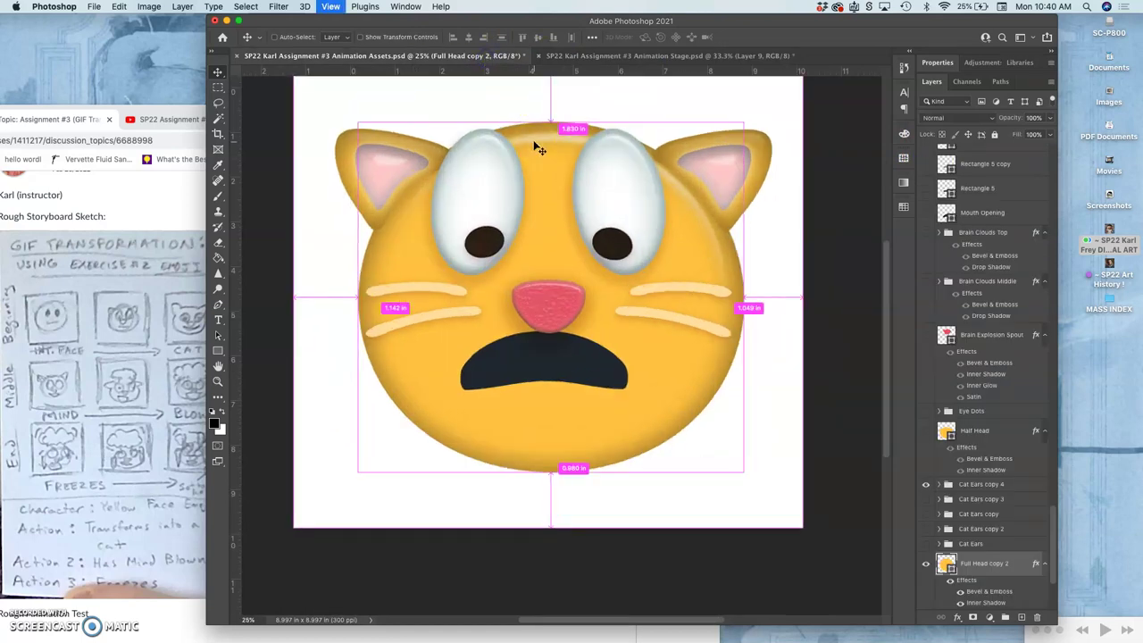
click(625, 57)
click(490, 59)
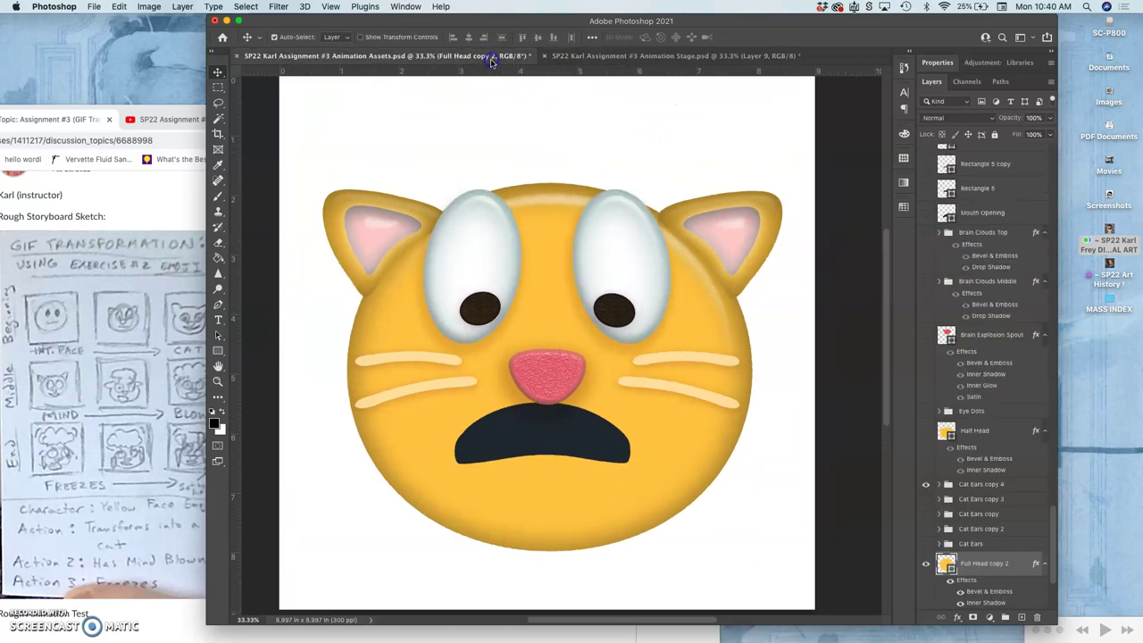
click(593, 56)
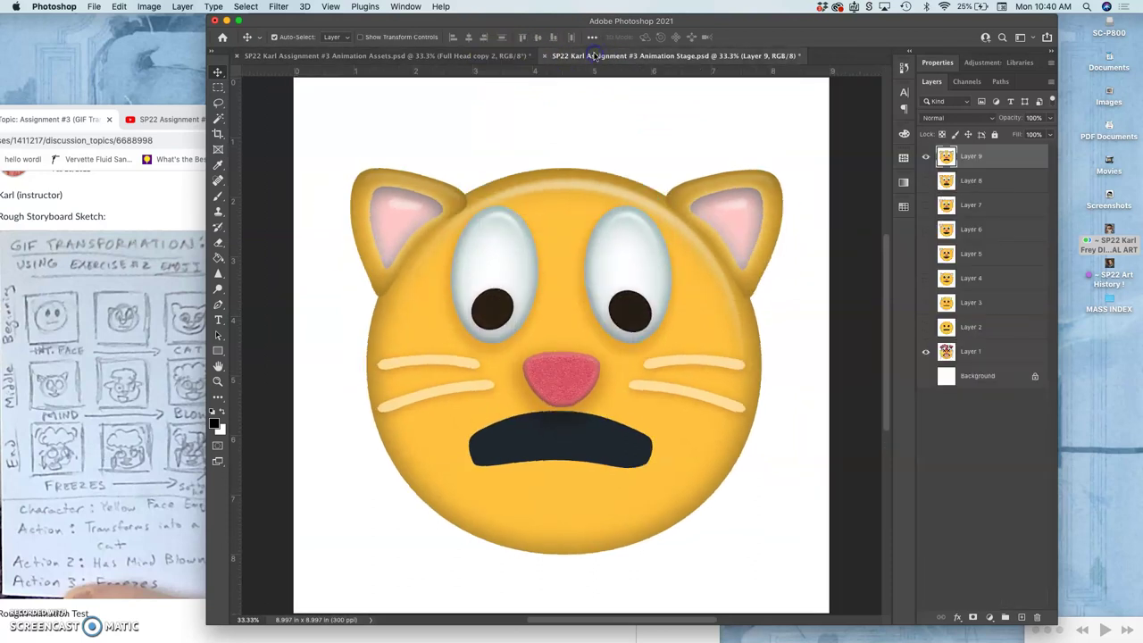
click(494, 58)
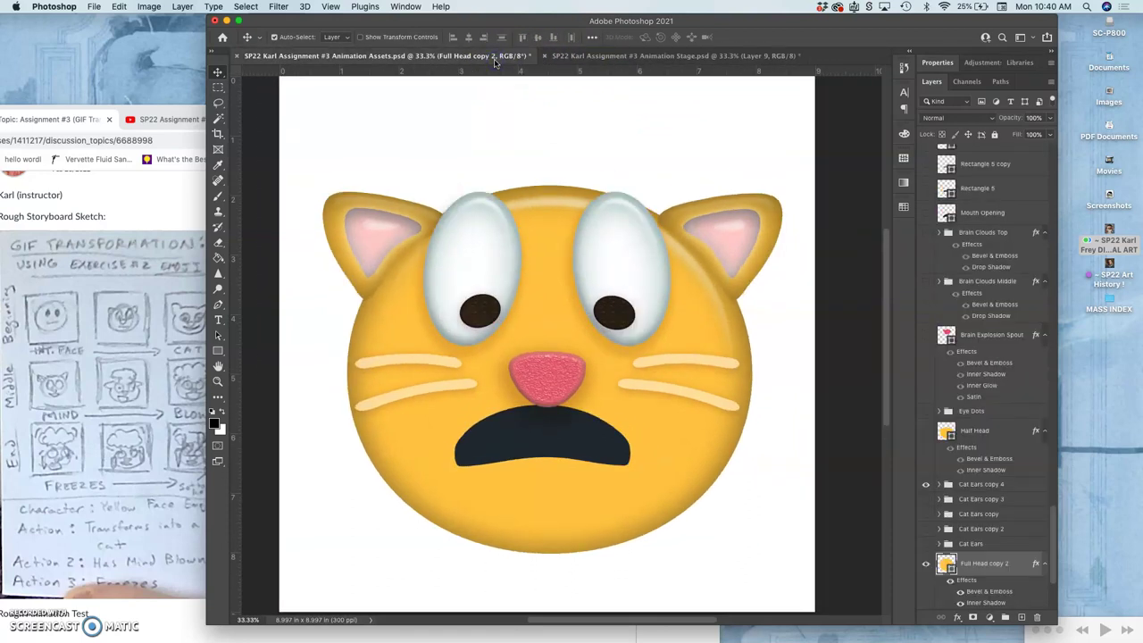
click(612, 64)
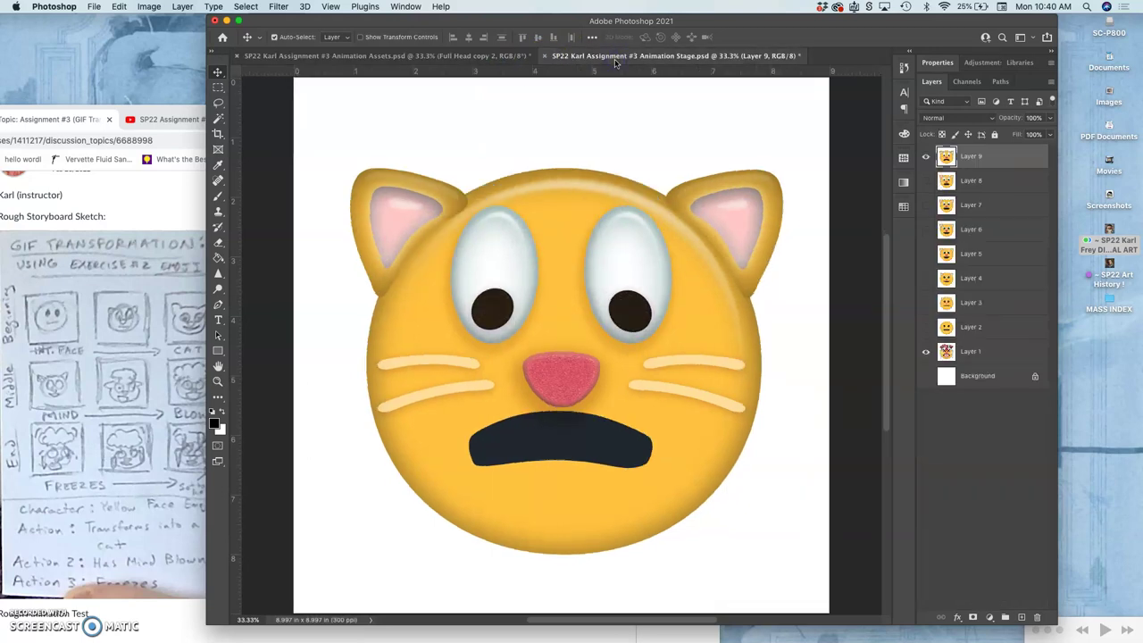
click(516, 63)
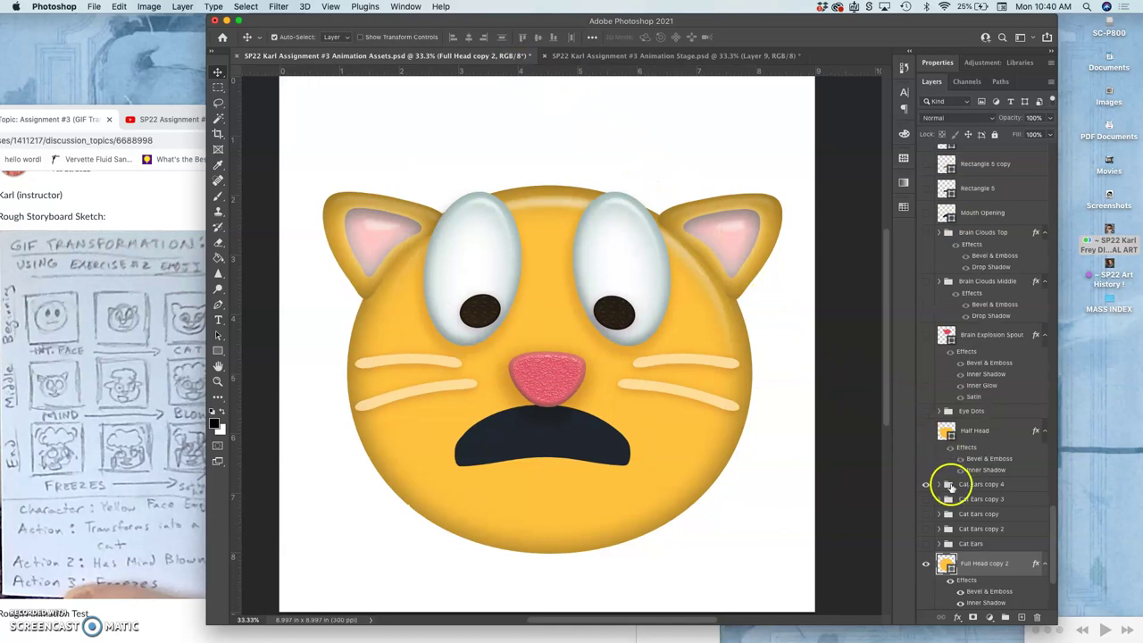
Step: Turn on the Tounge Groove group's visibility to add the pink groove line
scroll(961, 514, down, 5)
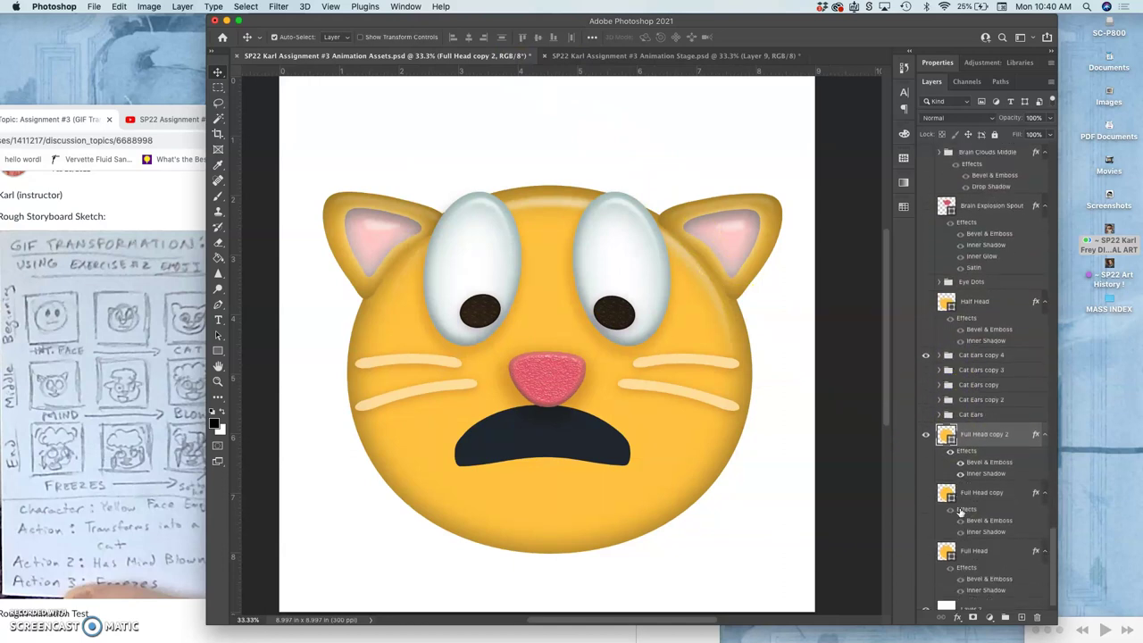
scroll(961, 512, up, 7)
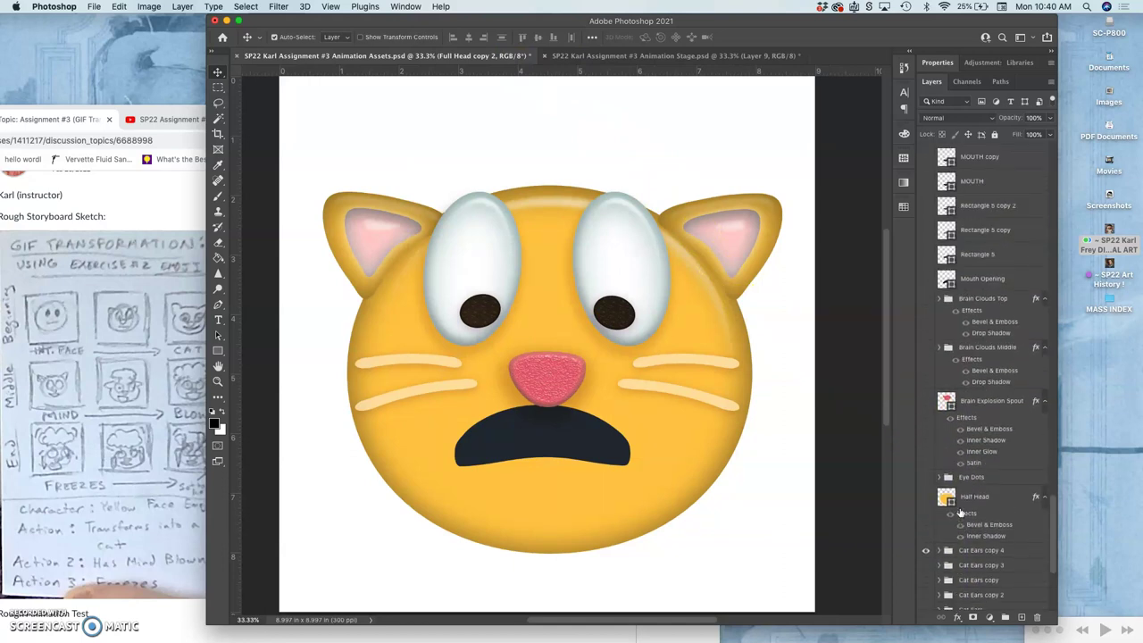
scroll(961, 513, up, 5)
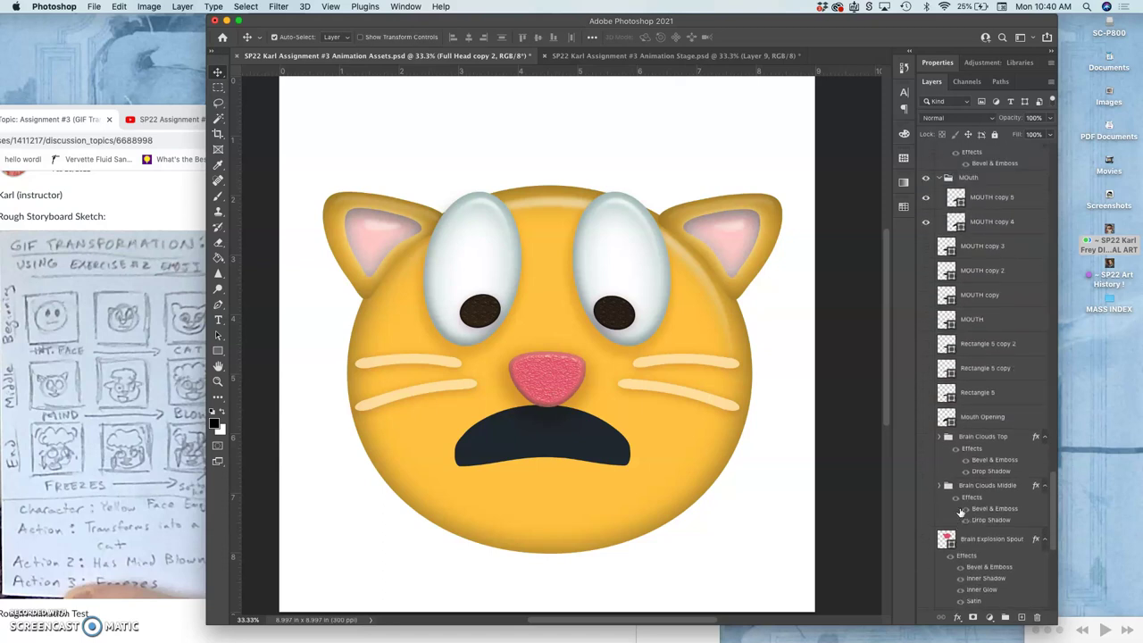
scroll(960, 511, up, 8)
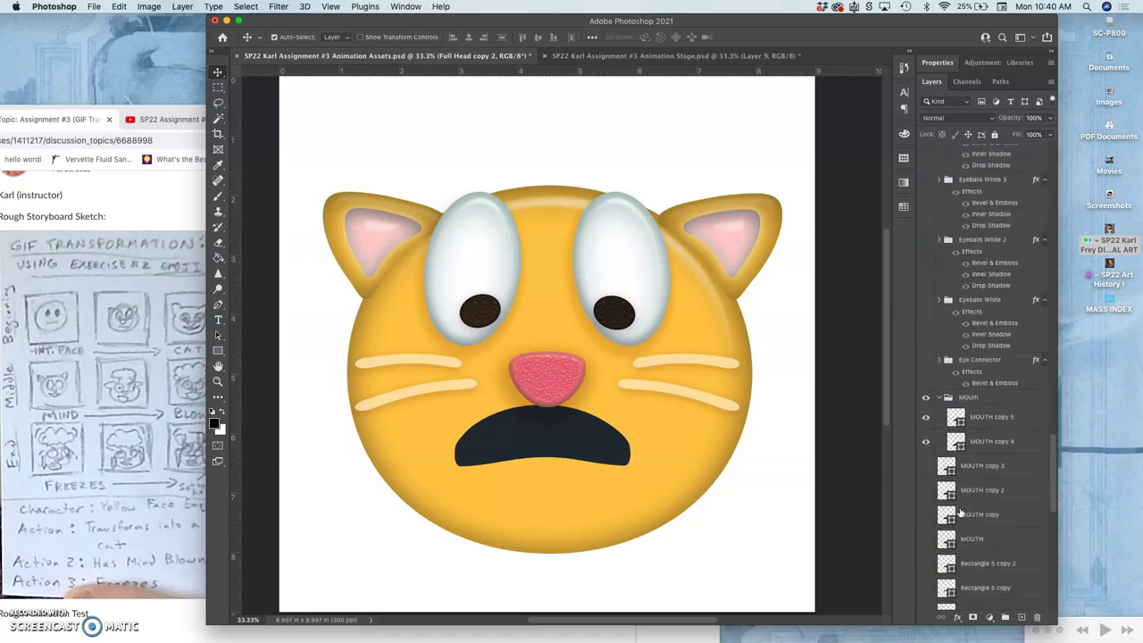
scroll(960, 511, down, 1)
click(948, 535)
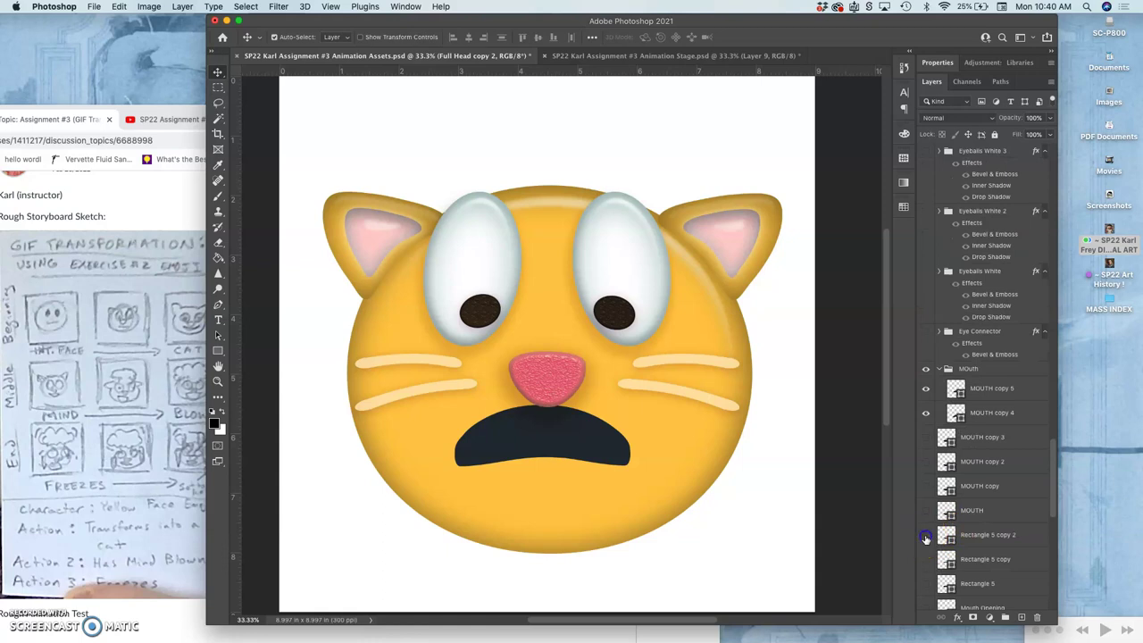
click(924, 539)
scroll(973, 499, up, 5)
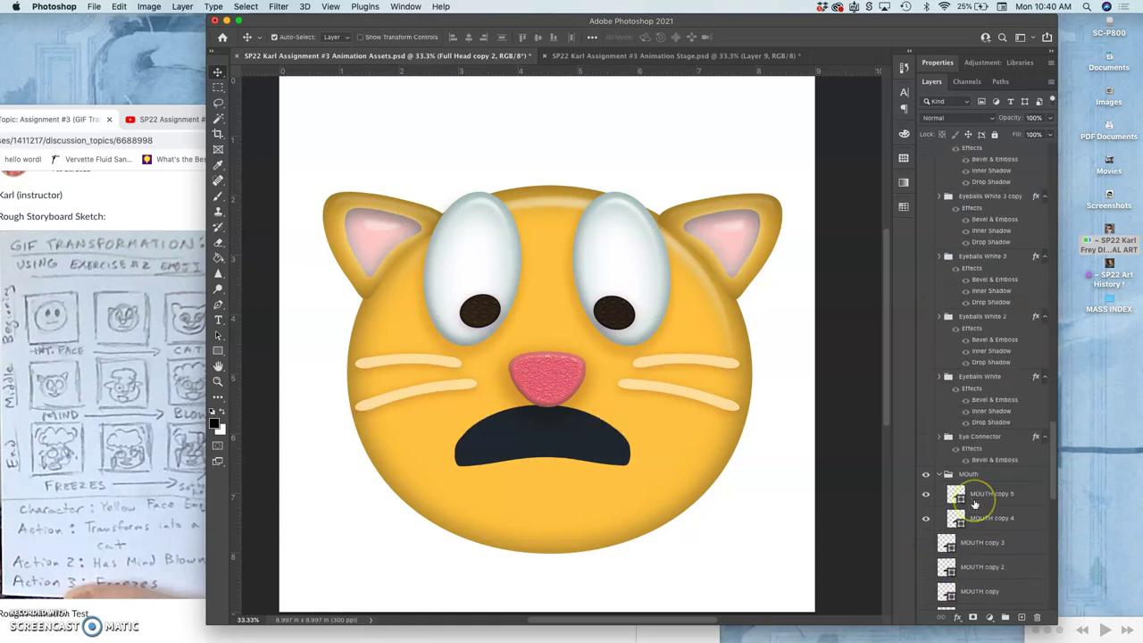
scroll(974, 503, up, 5)
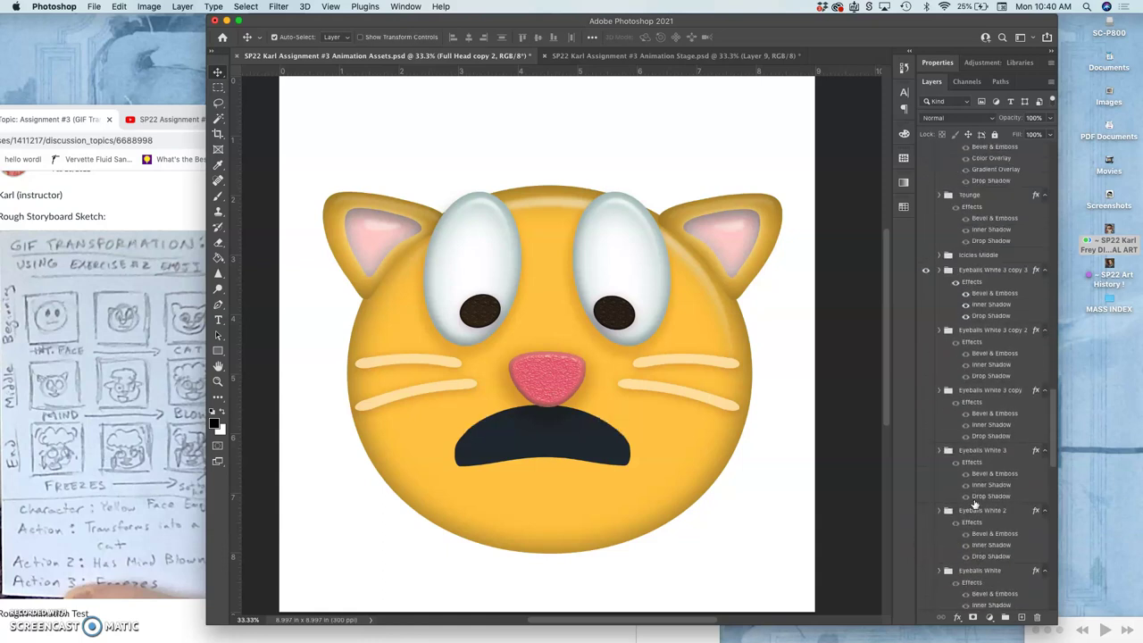
scroll(973, 504, up, 5)
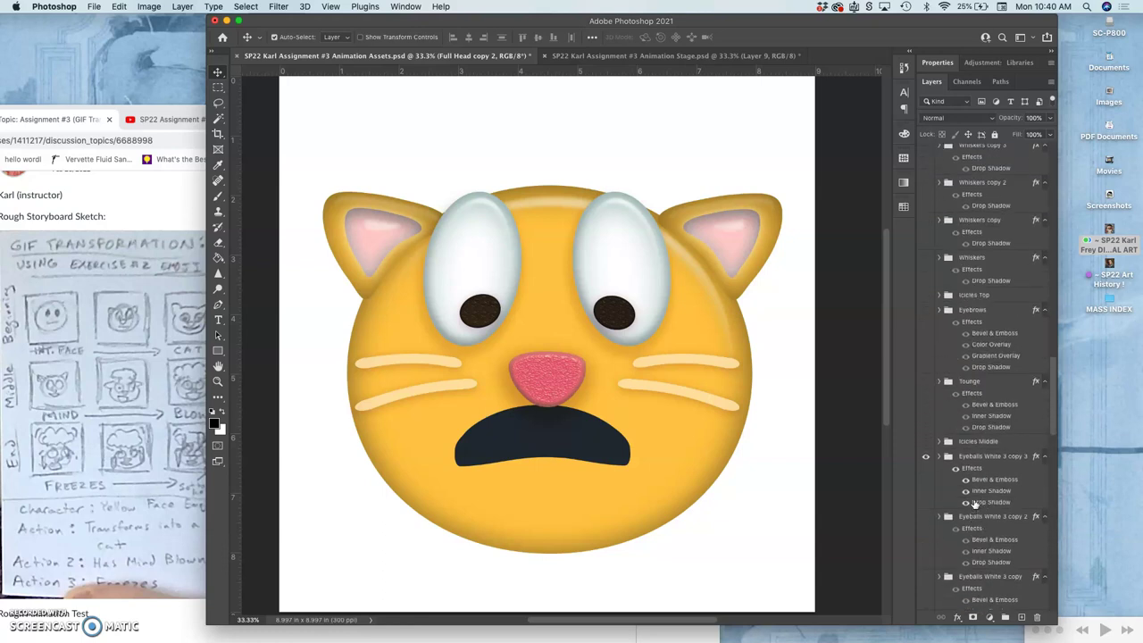
scroll(974, 504, up, 4)
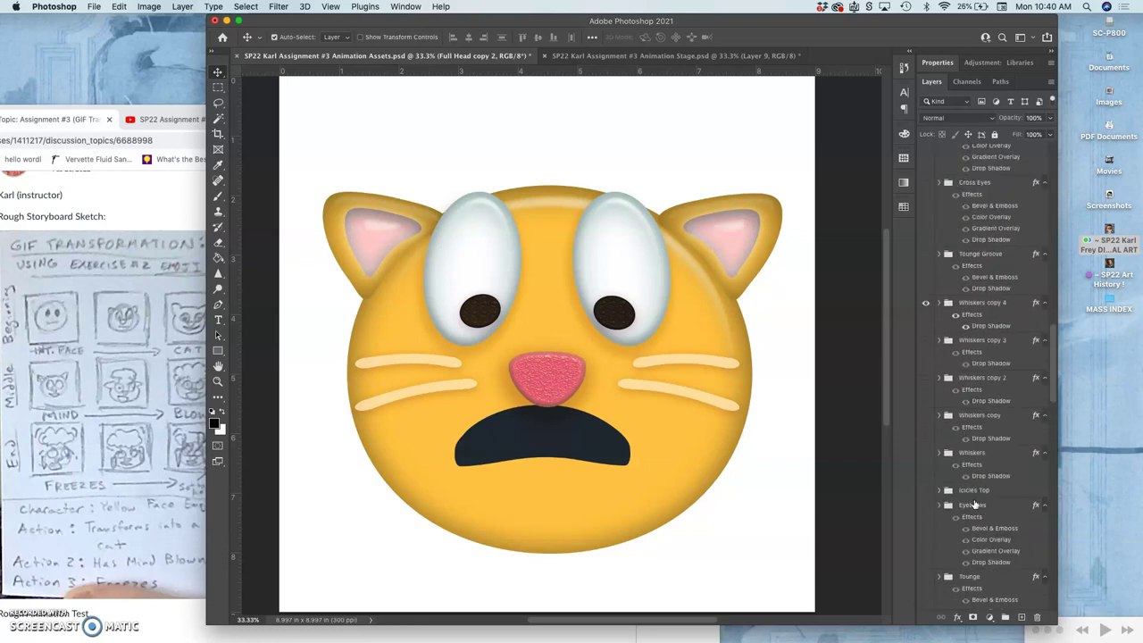
click(926, 254)
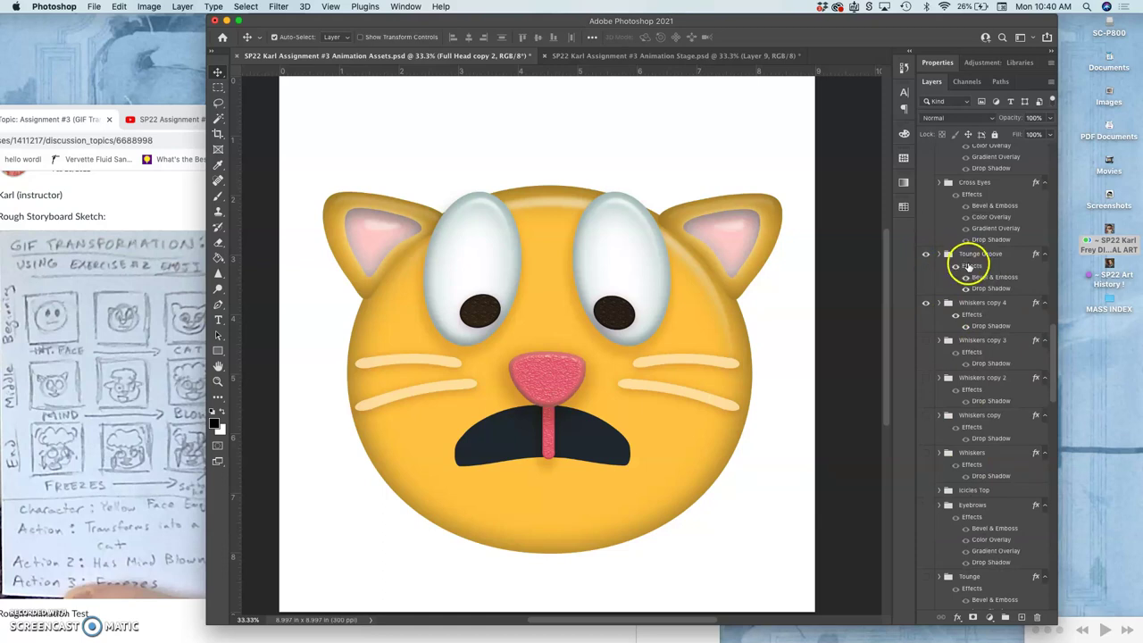
Step: Lower the Tounge Groove layer's opacity to 20%
click(973, 257)
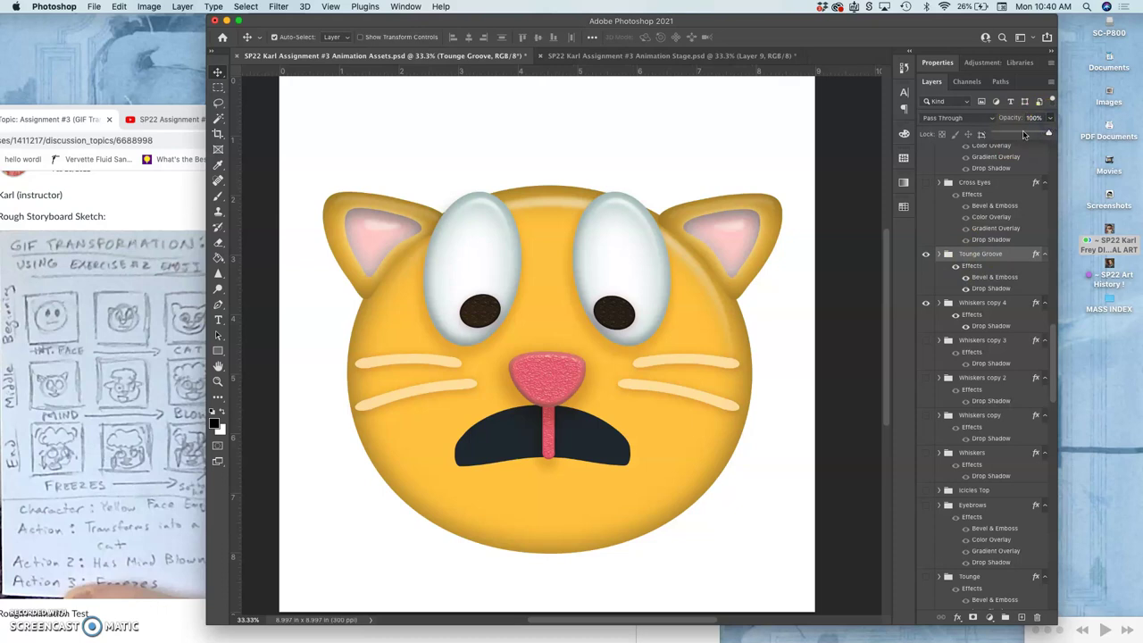
click(1004, 134)
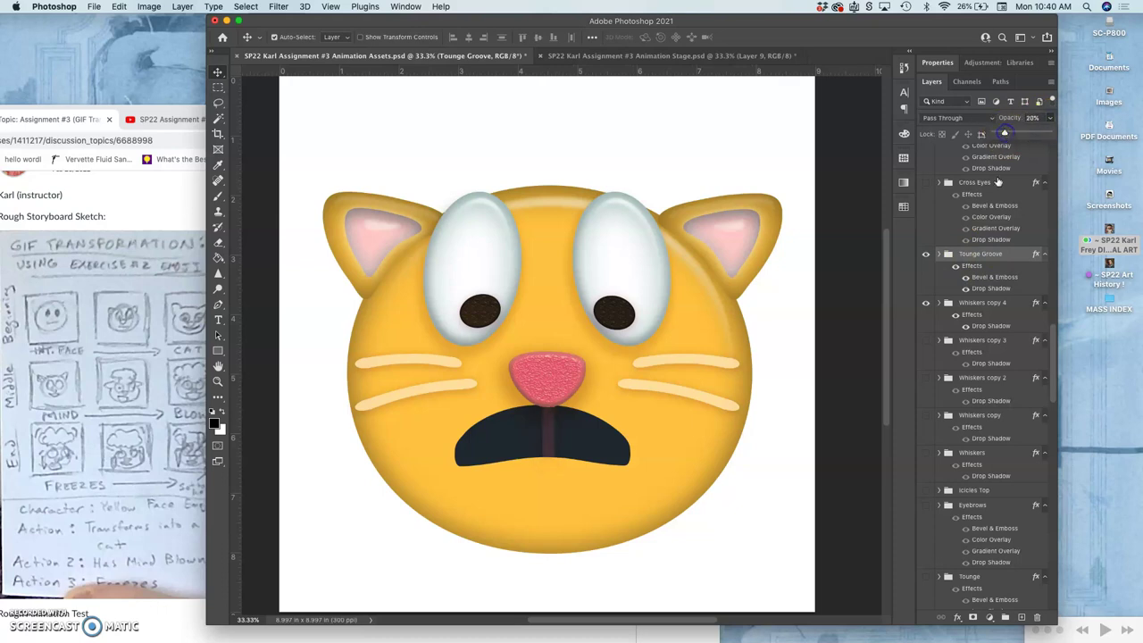
scroll(982, 286, up, 2)
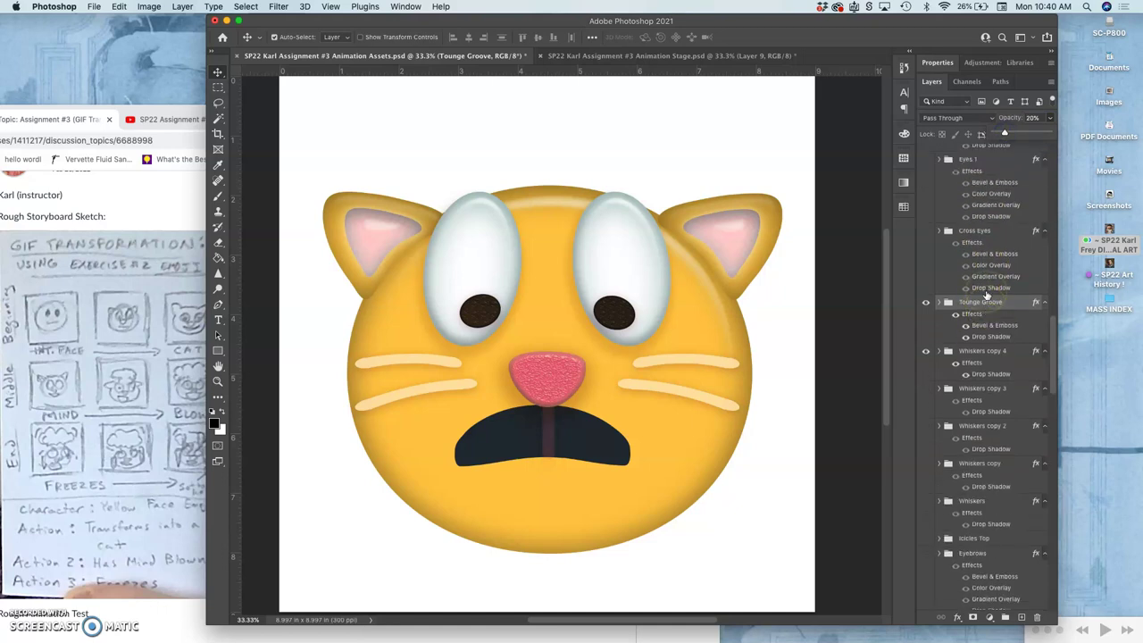
scroll(986, 295, up, 3)
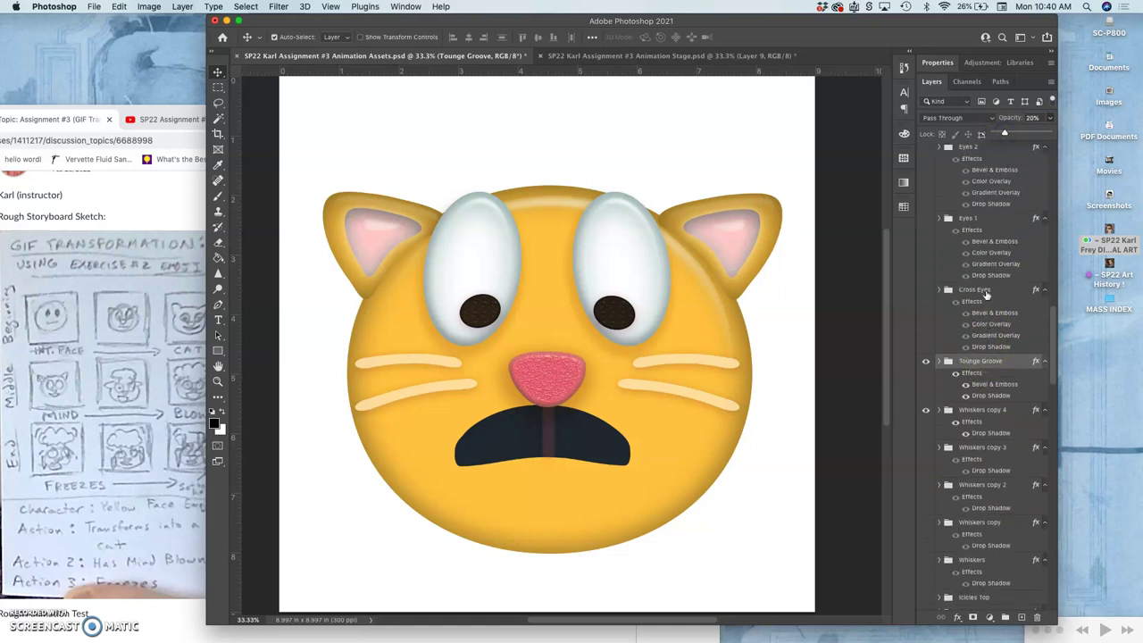
drag(987, 295, 972, 324)
scroll(970, 324, up, 6)
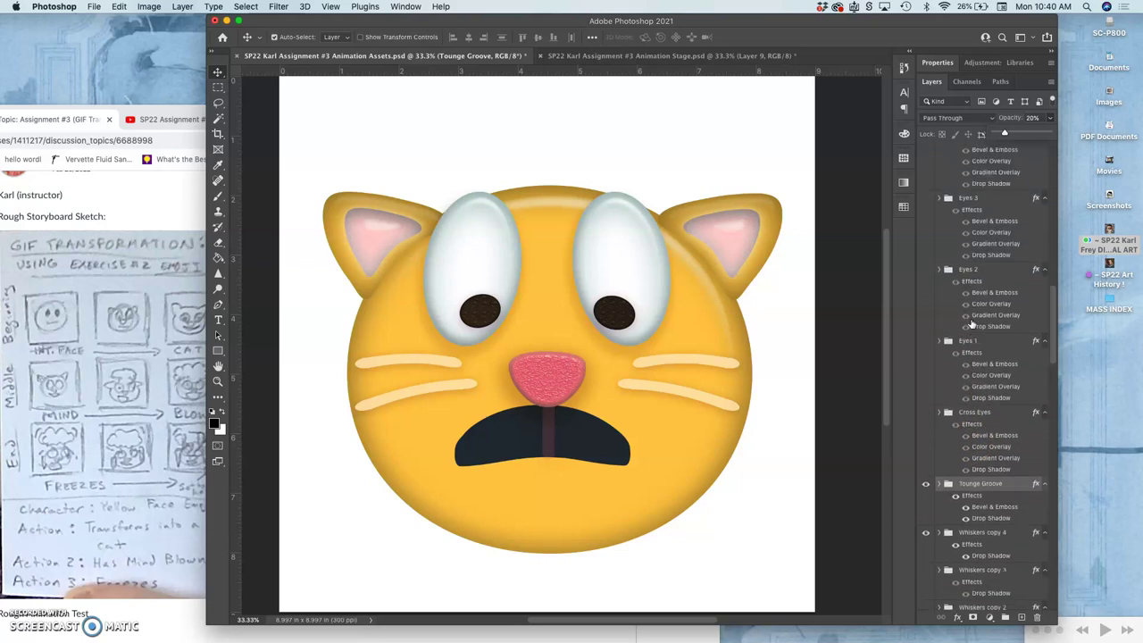
scroll(971, 324, up, 10)
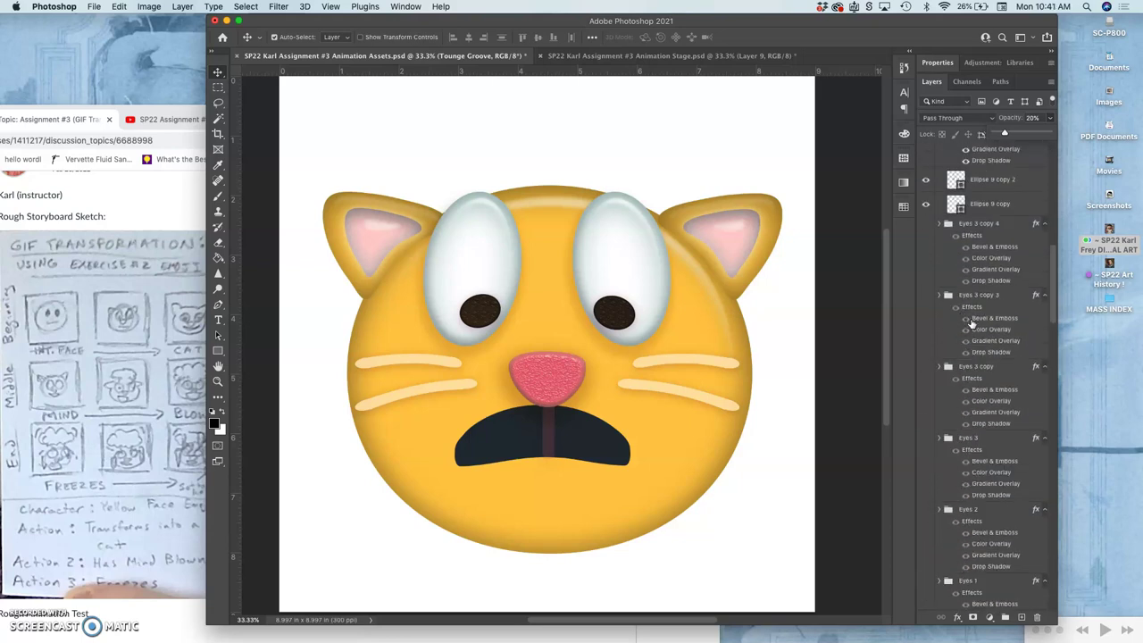
scroll(971, 323, down, 15)
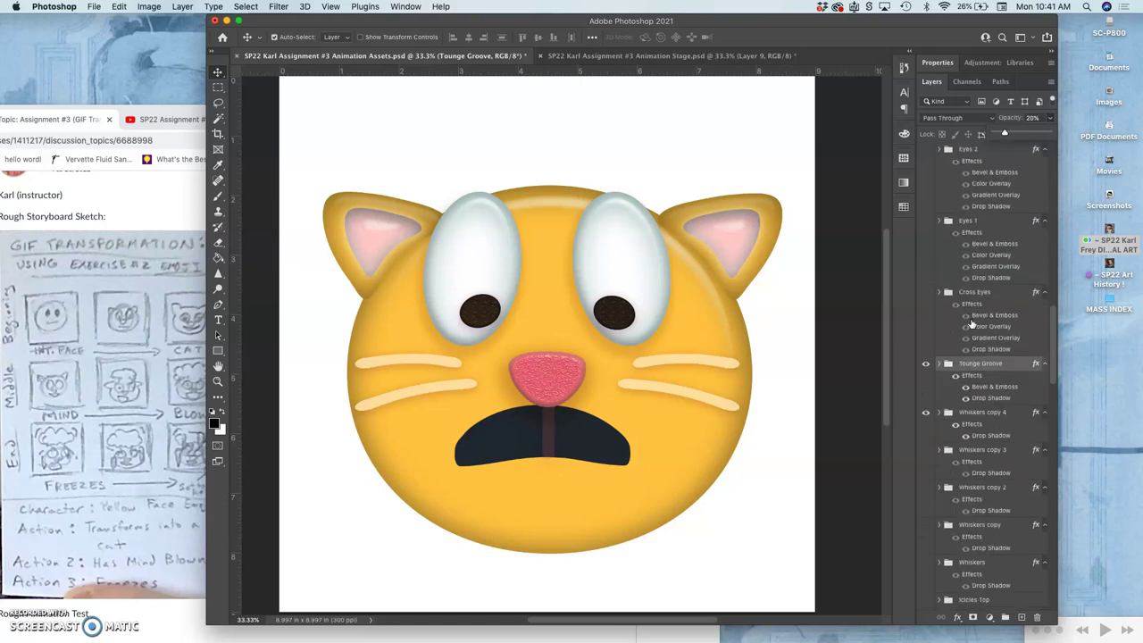
scroll(970, 323, down, 4)
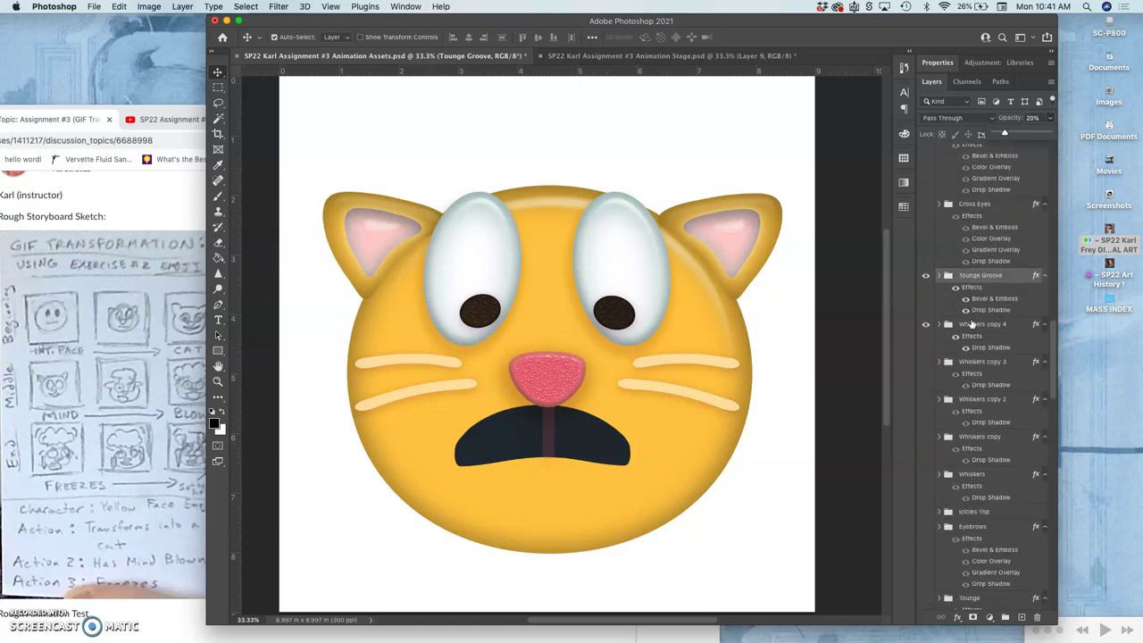
scroll(971, 324, down, 4)
Step: Make the Eyebrows and Tounge layers visible
click(970, 333)
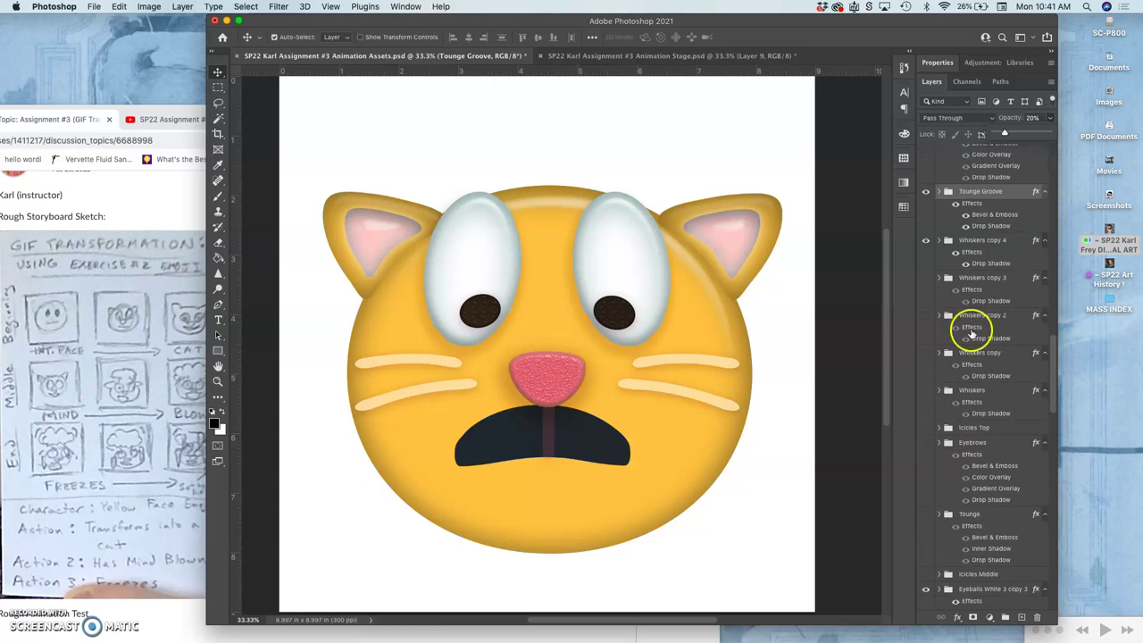
click(927, 444)
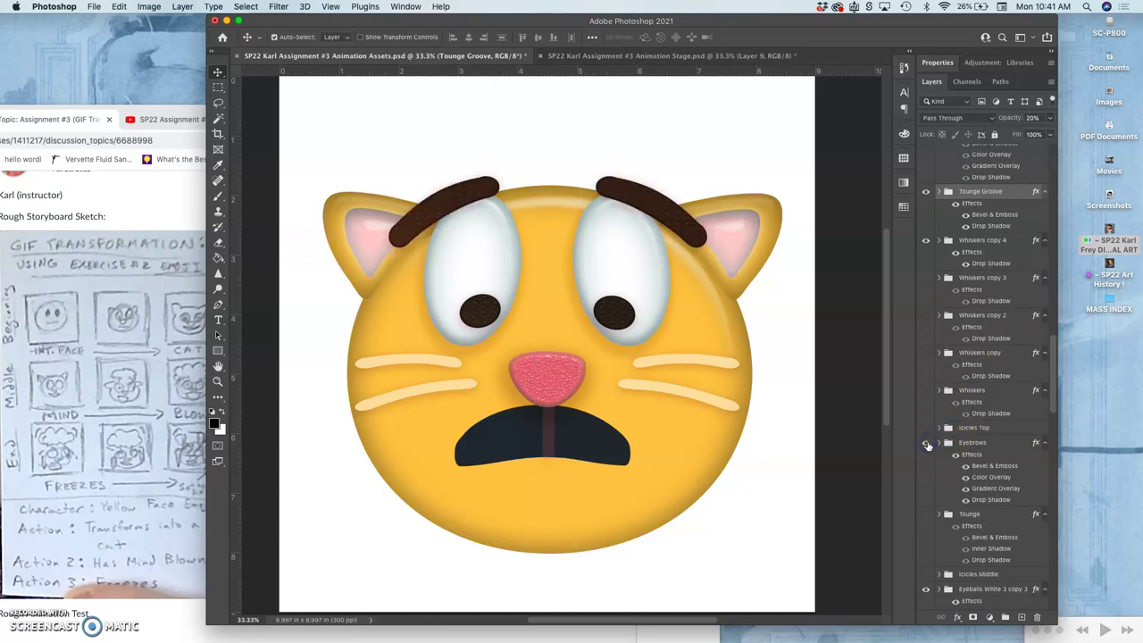
click(929, 515)
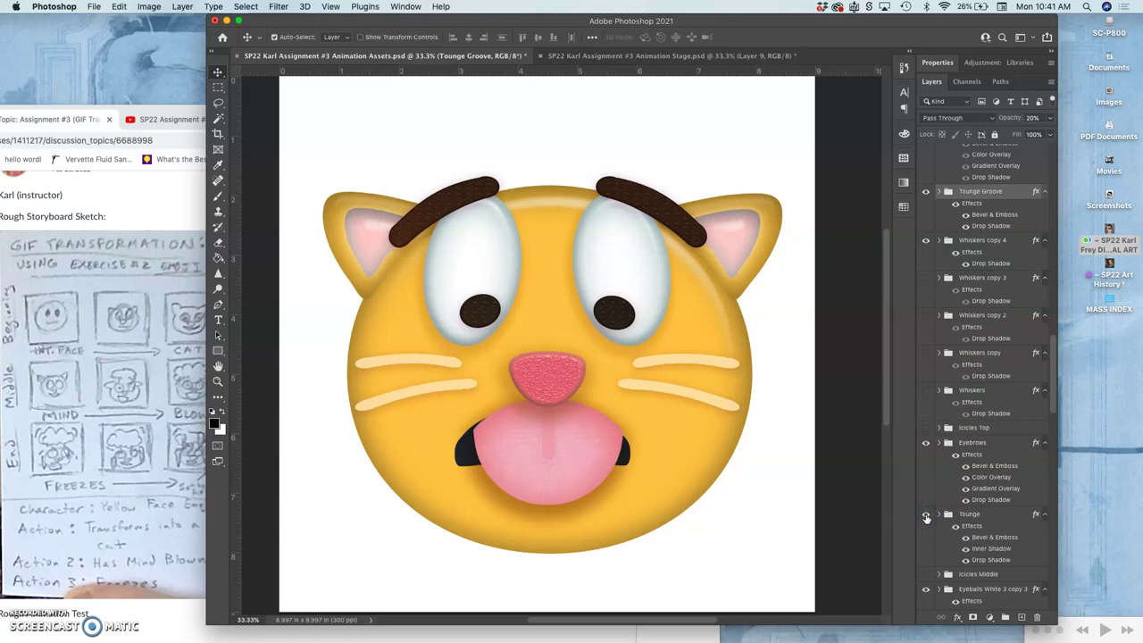
Step: Duplicate the Tounge layer to create Tounge copy
click(963, 515)
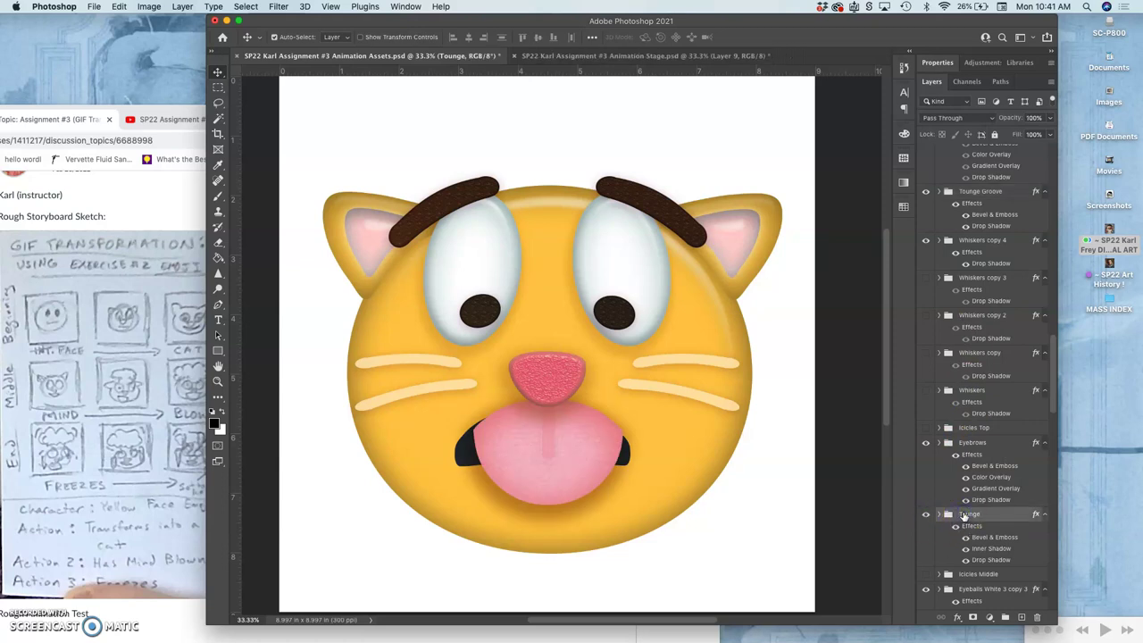
drag(962, 516, 989, 547)
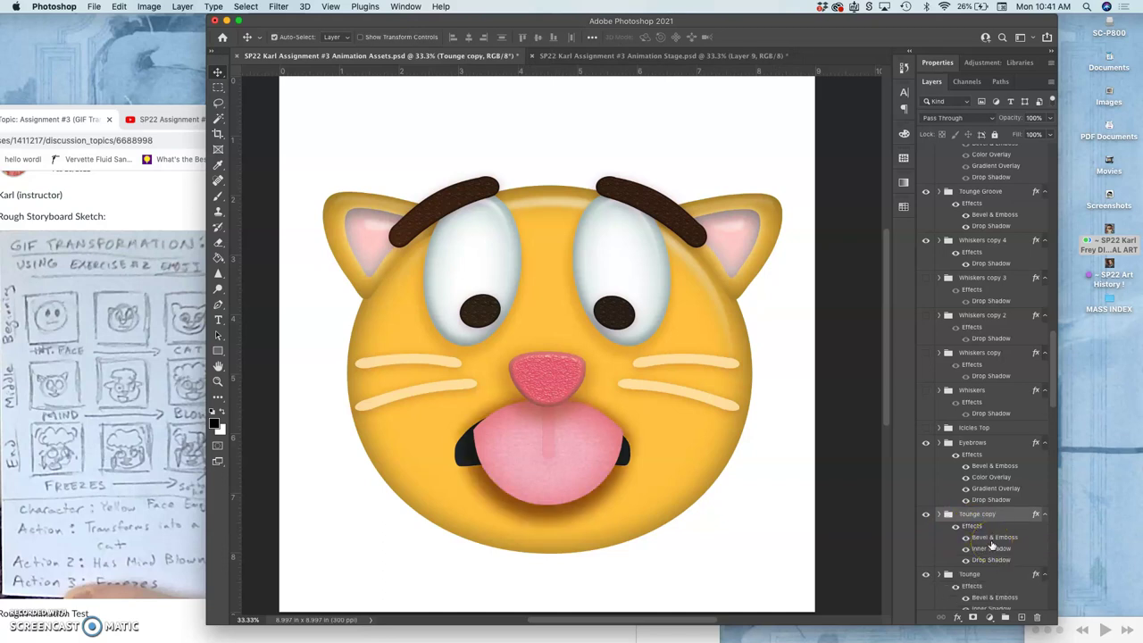
click(926, 576)
click(968, 516)
Step: Scale the Tounge copy down to about 80% with Free Transform
right_click(969, 516)
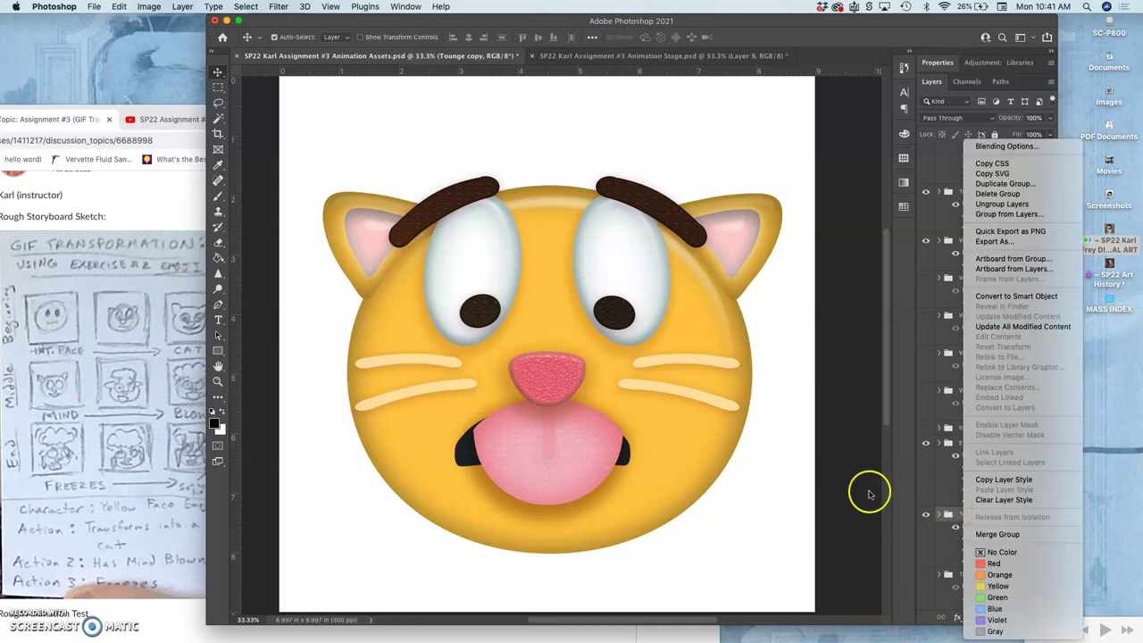
click(773, 493)
key(super+t)
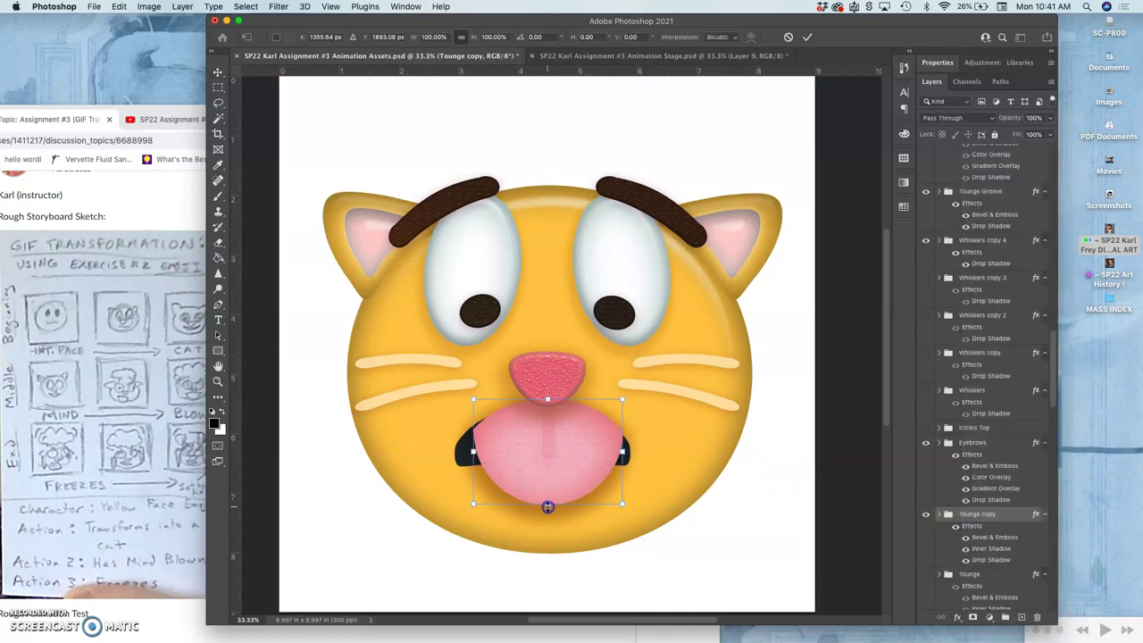
drag(547, 506, 545, 475)
click(560, 471)
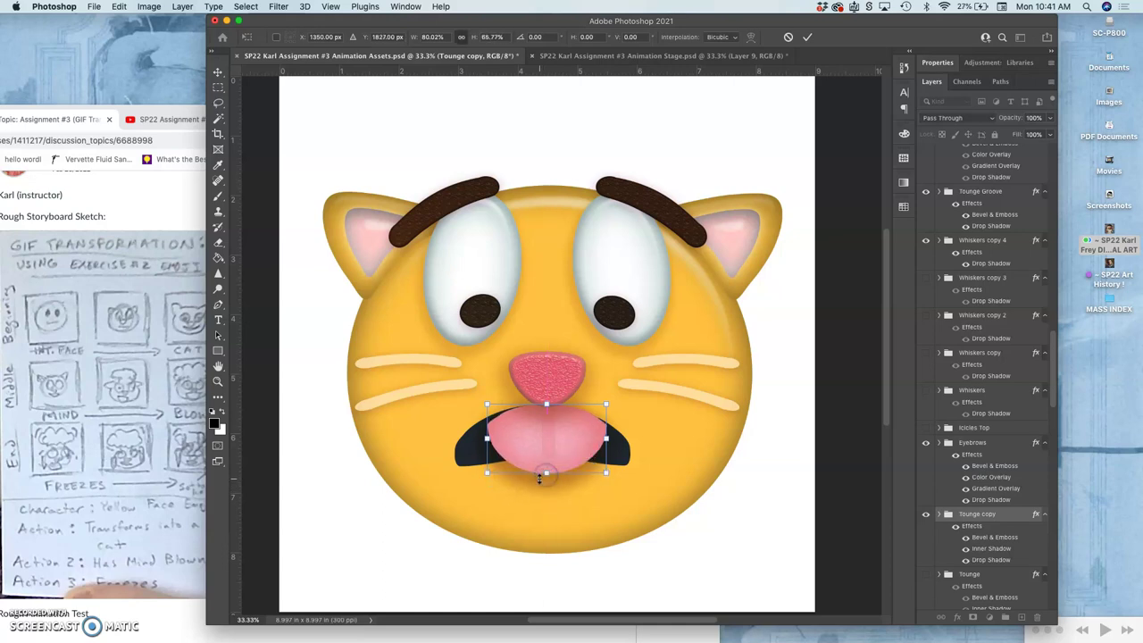
Step: Narrow the tongue from the left and distort its top-left corner, then apply
drag(487, 439, 533, 438)
right_click(534, 438)
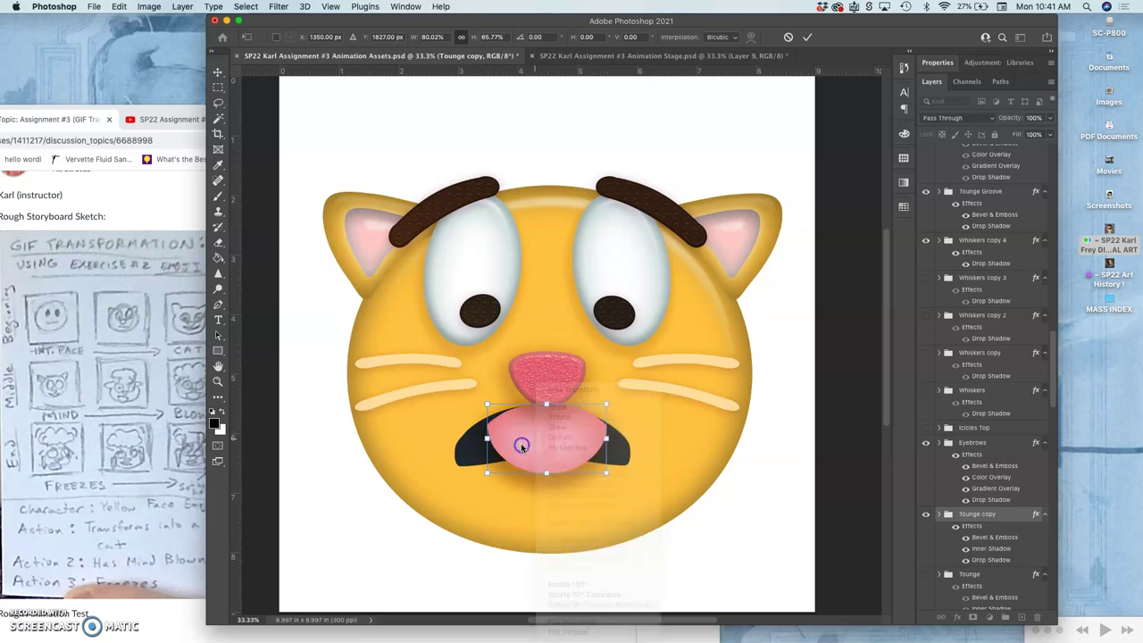
click(521, 442)
right_click(514, 435)
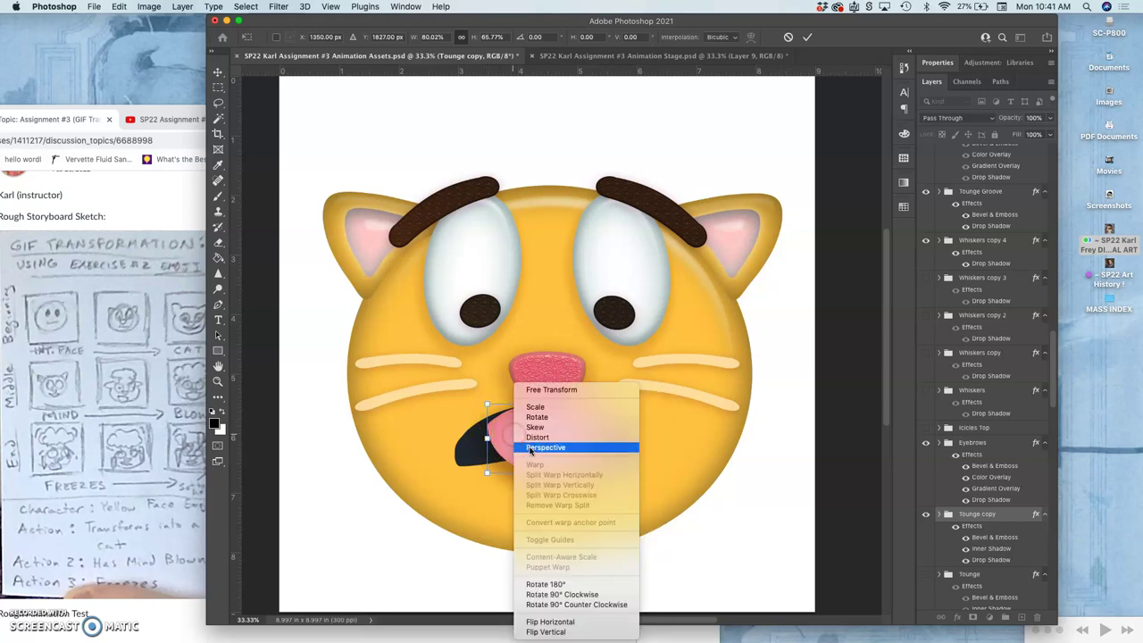
click(529, 438)
click(487, 406)
drag(485, 405, 487, 405)
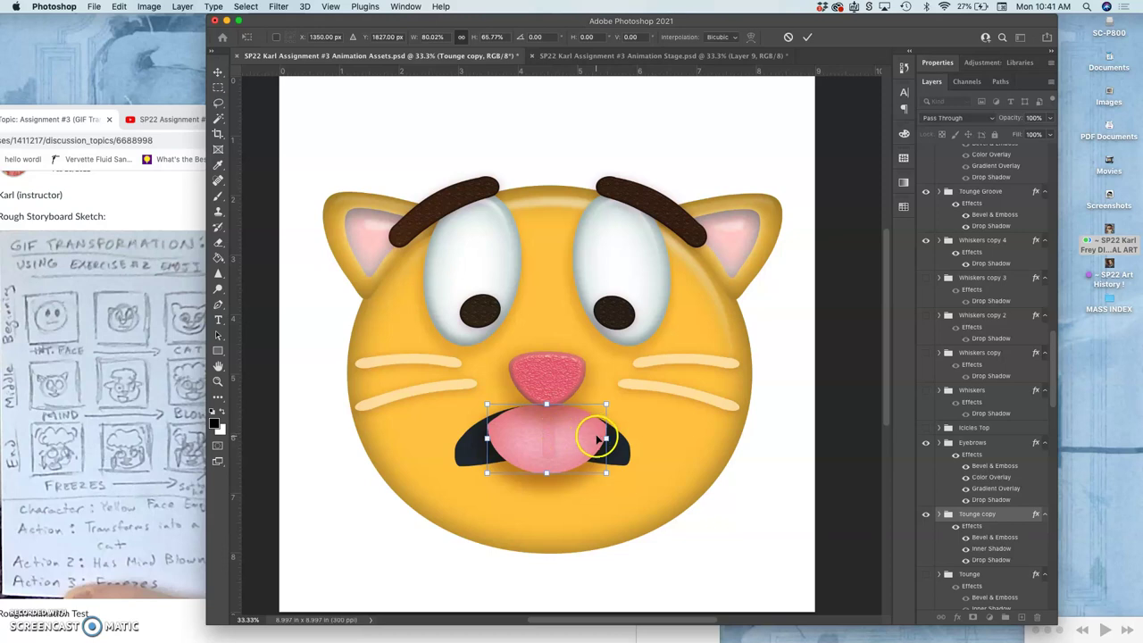
key(Return)
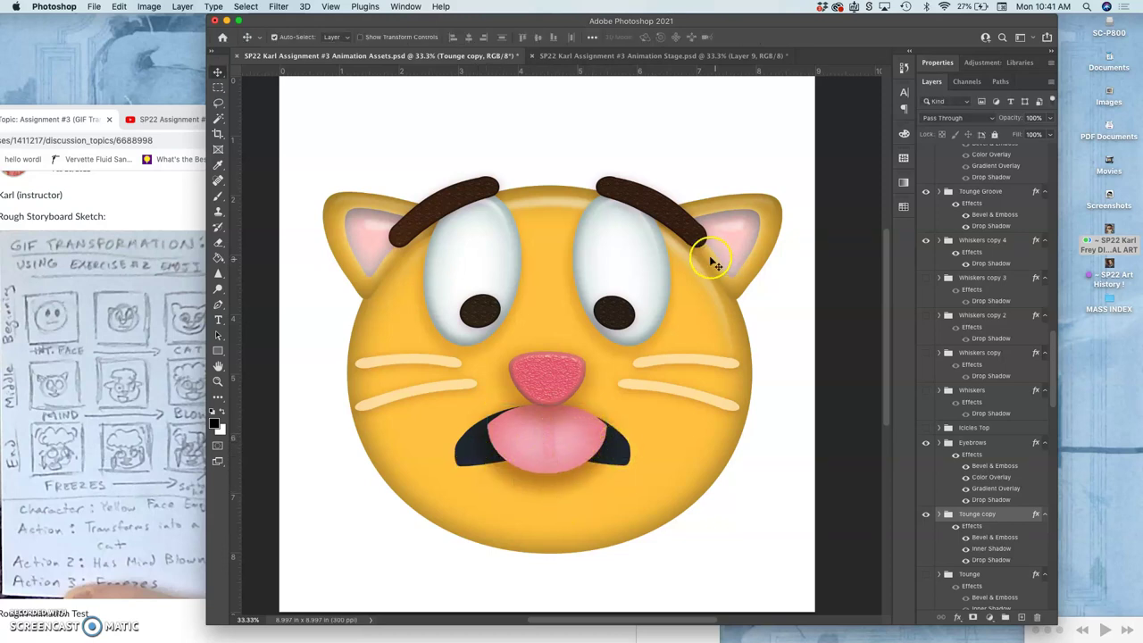
click(643, 56)
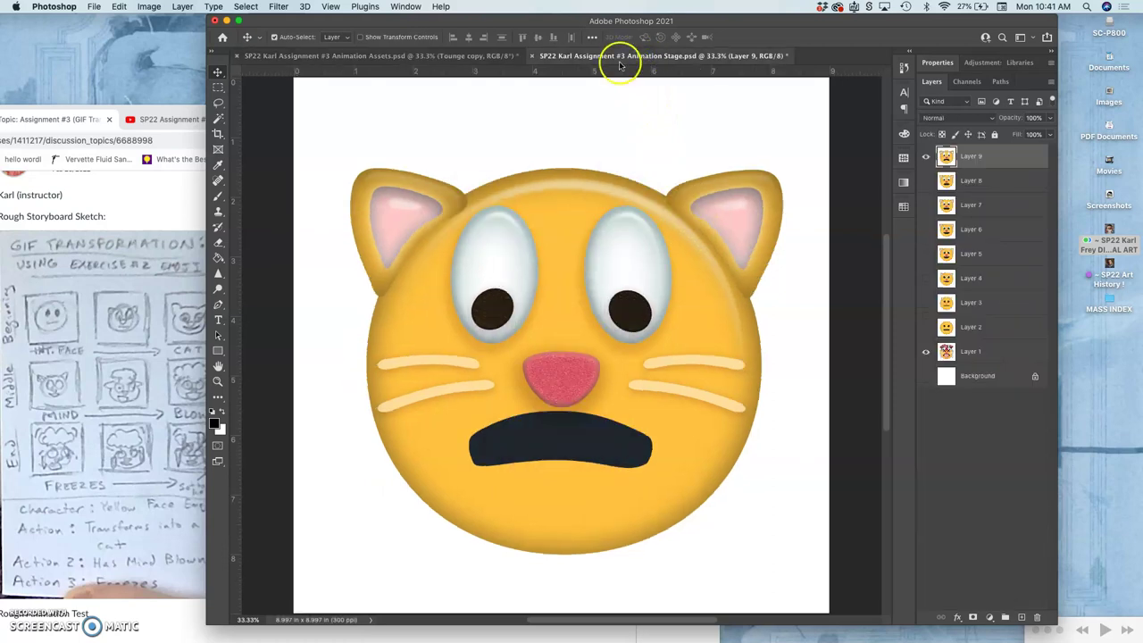
click(467, 57)
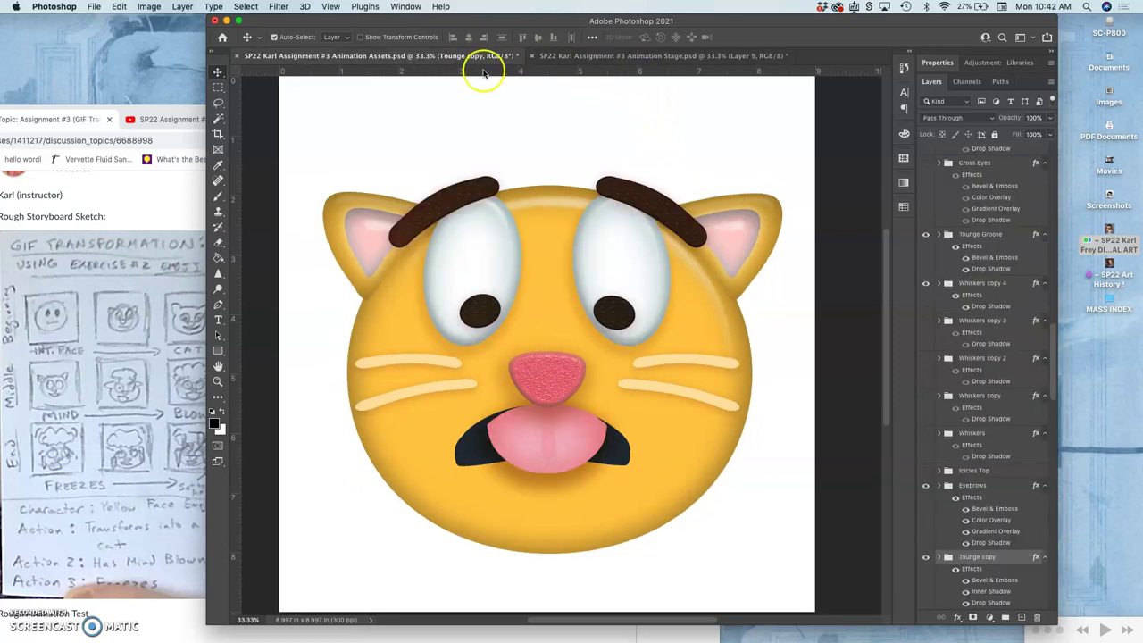
scroll(669, 145, left, 2)
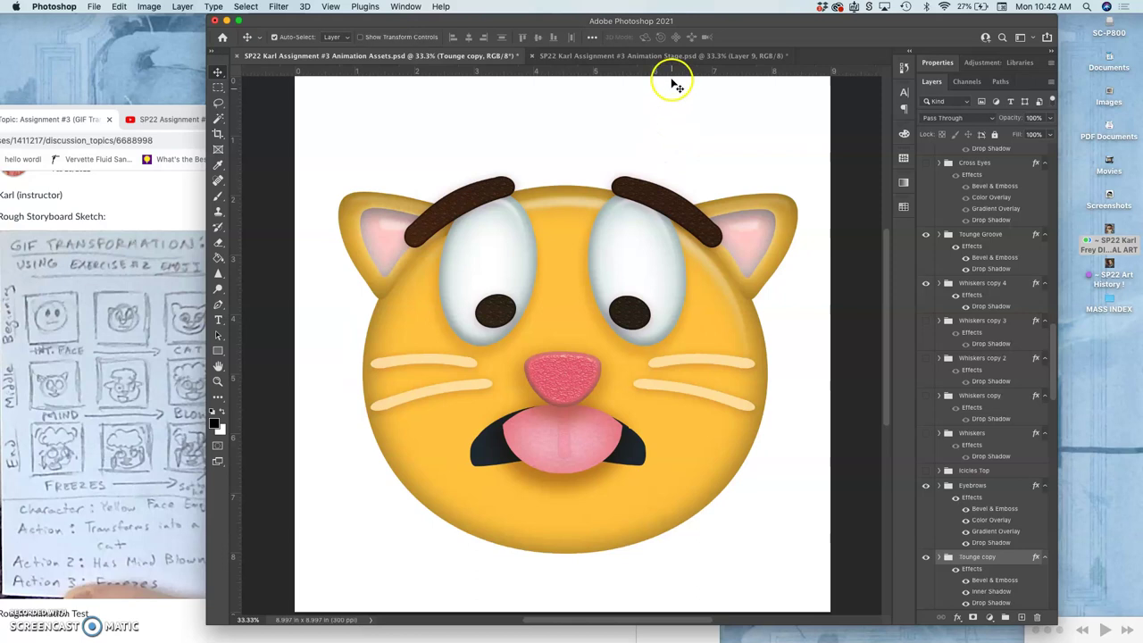
click(666, 56)
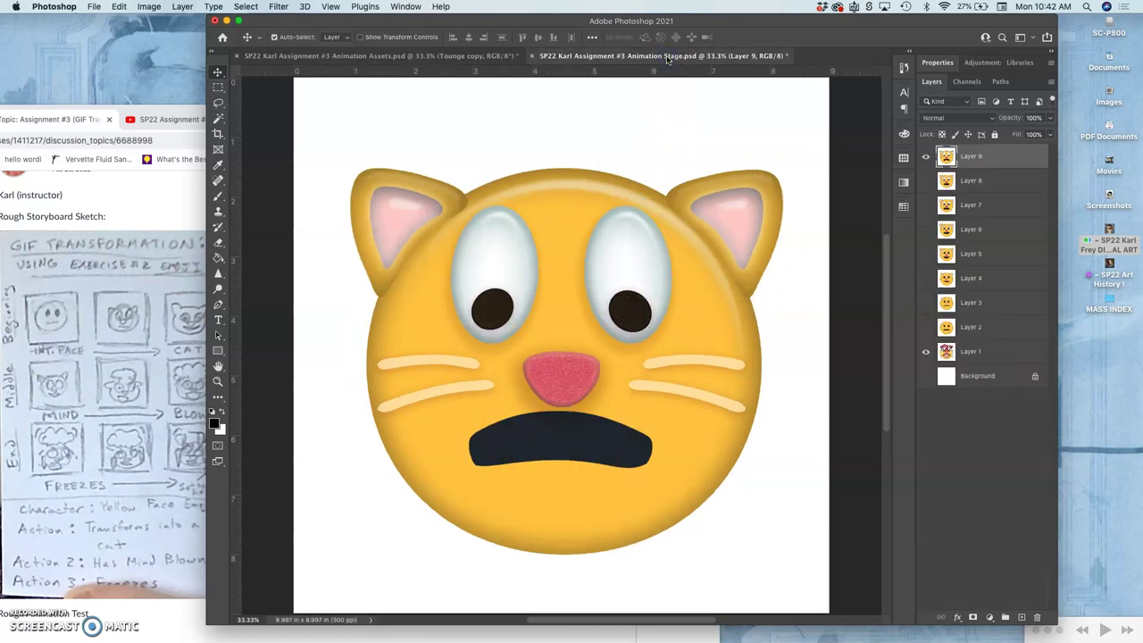
click(500, 57)
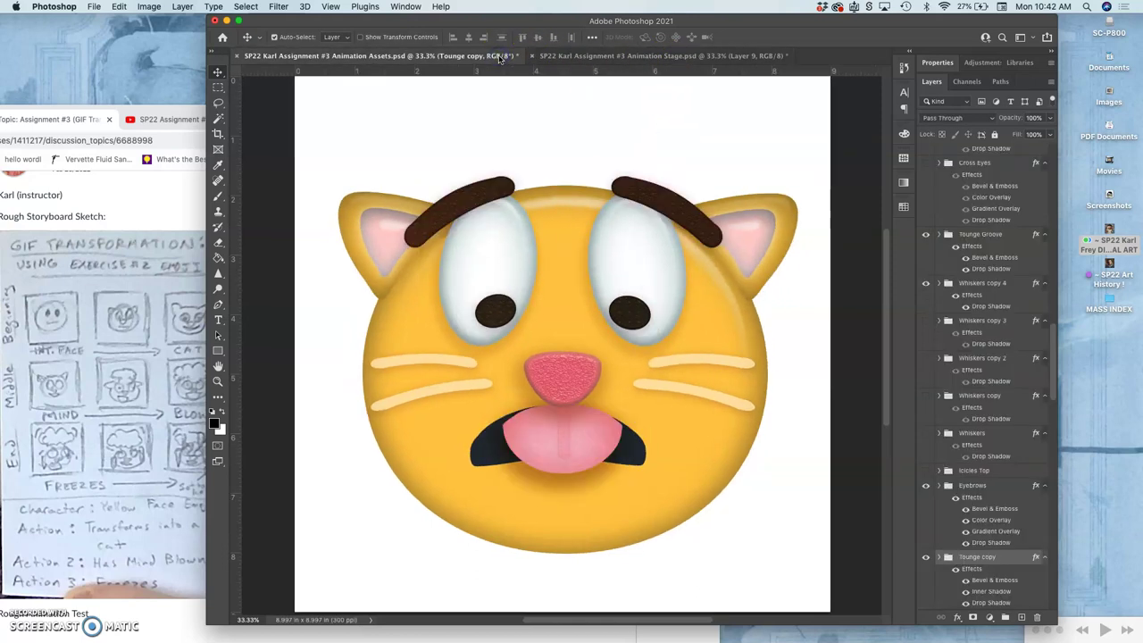